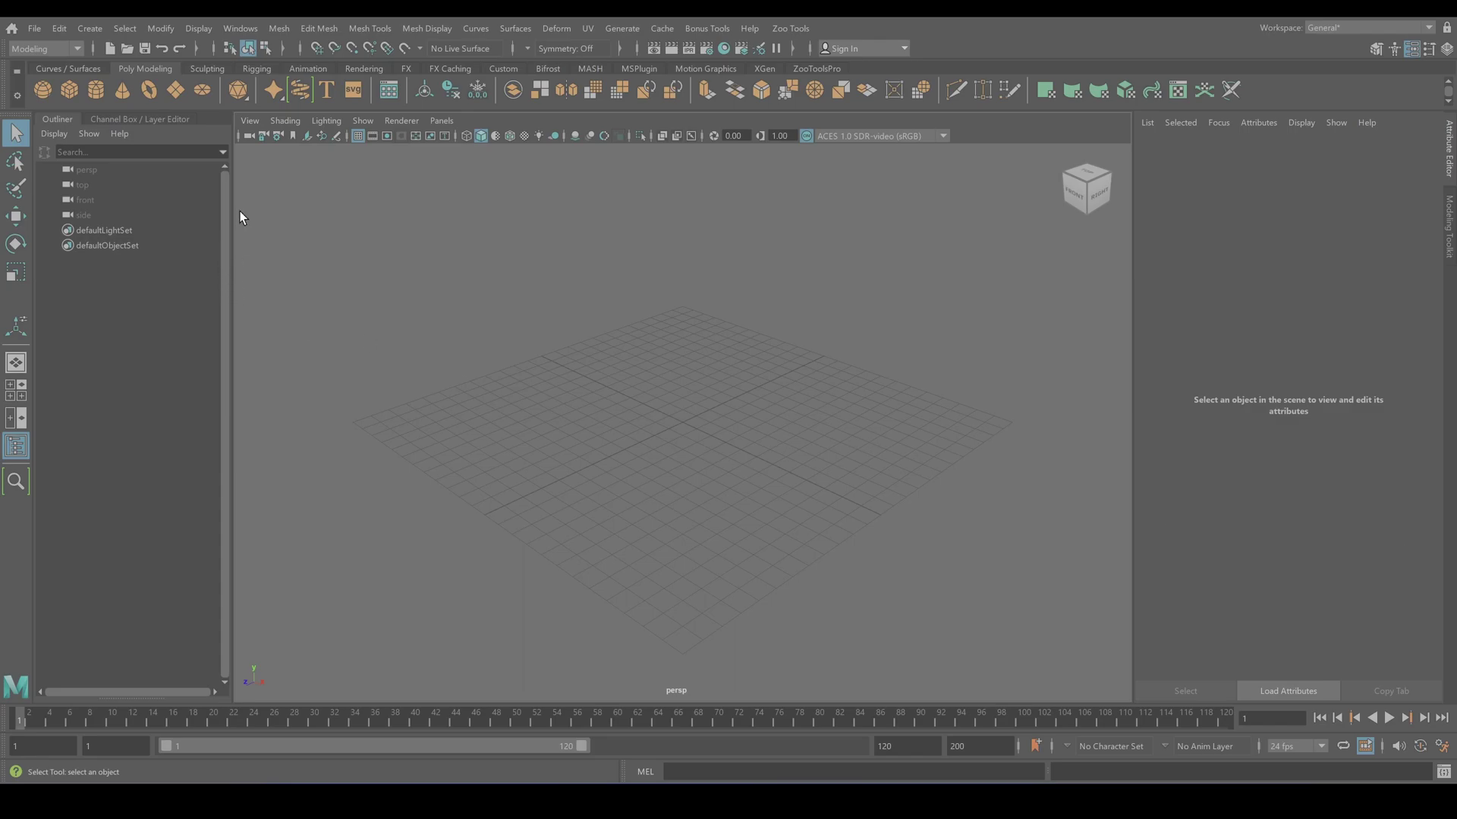
left_click(202, 89)
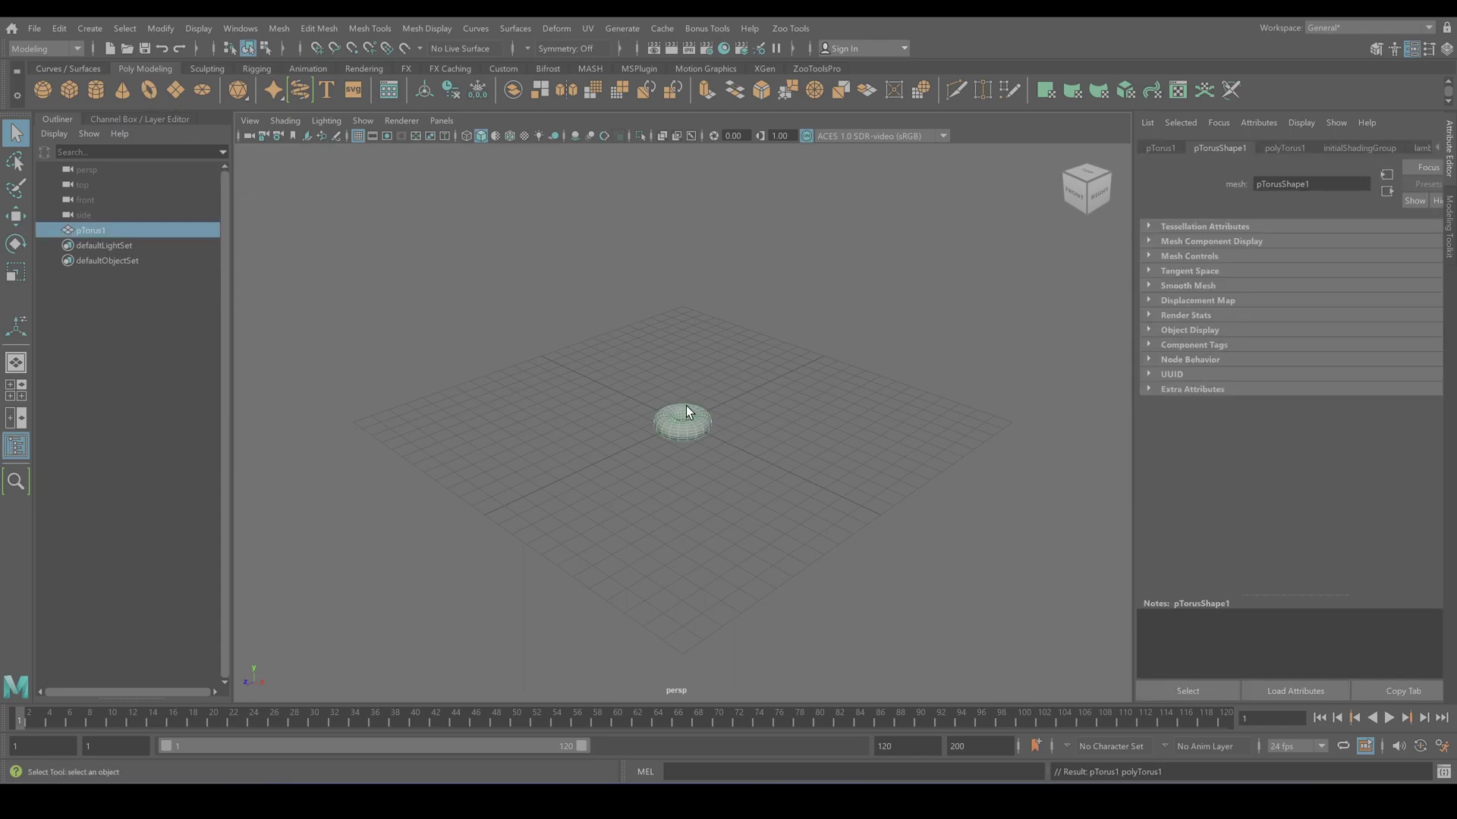
key("f")
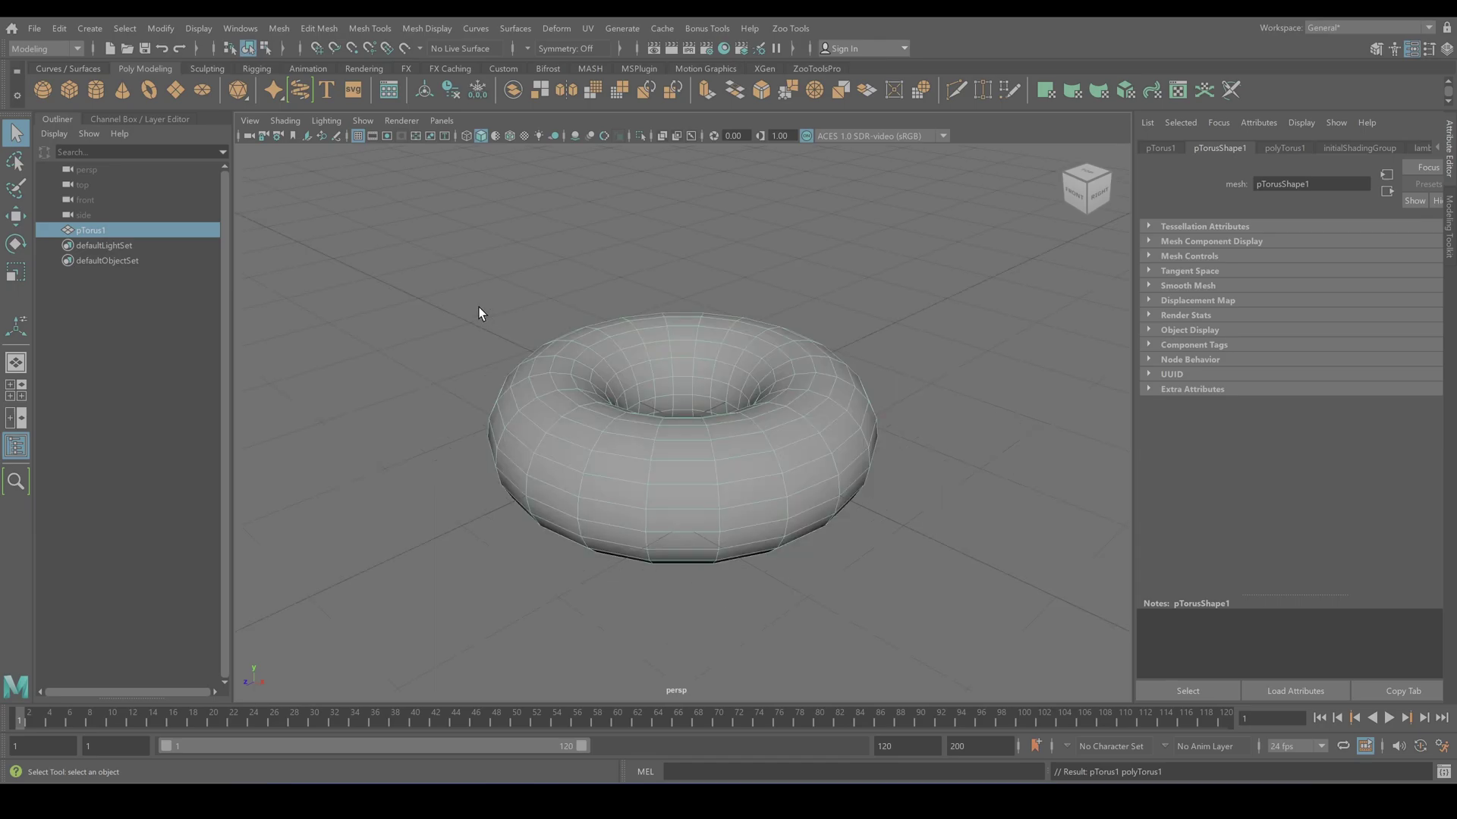
left_click(478, 306)
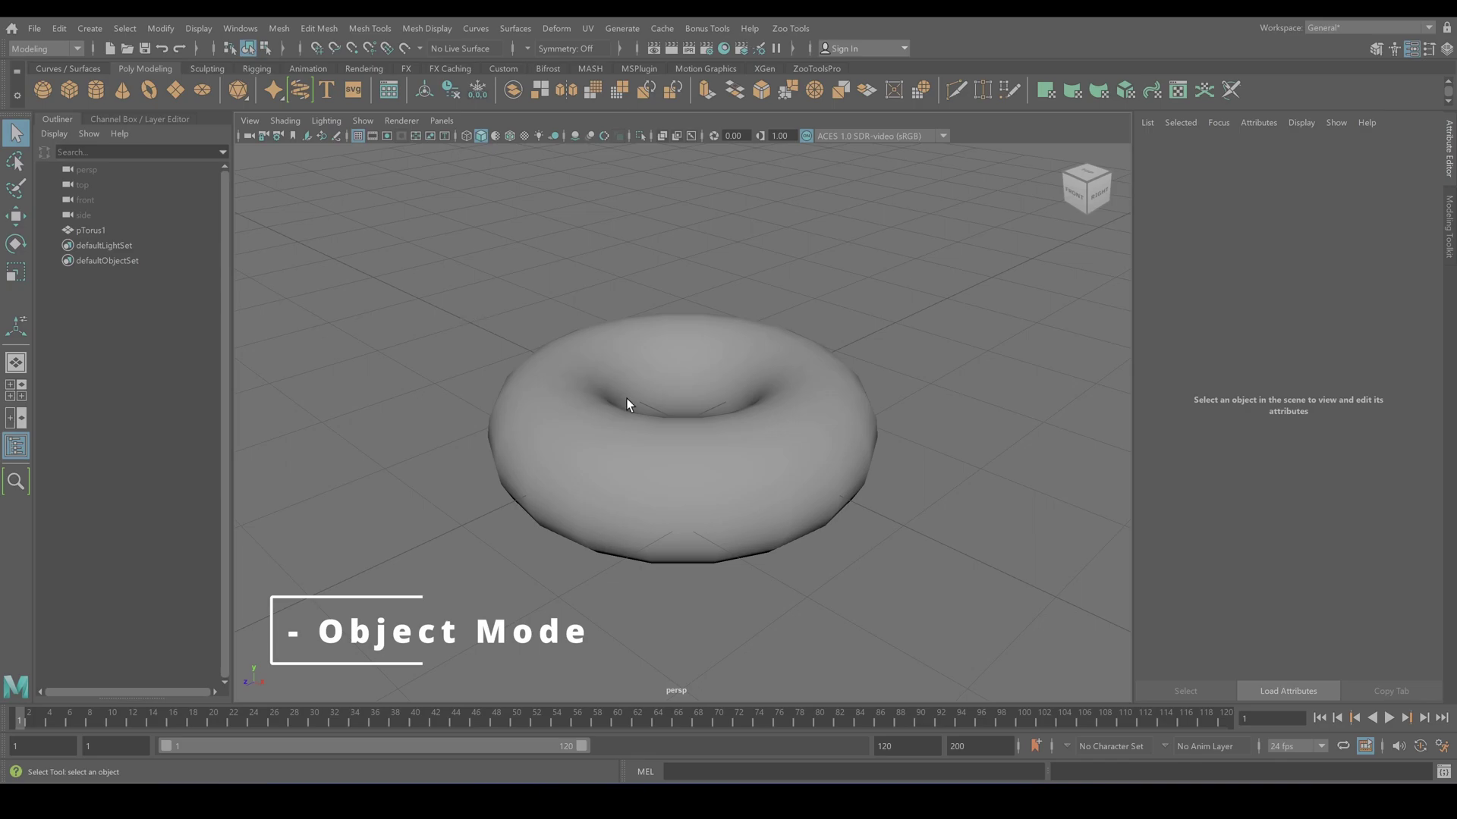
left_click(645, 475)
key("w")
left_click_drag(679, 417, 715, 407)
key("e")
left_click_drag(709, 505, 766, 465)
key("ctrl+z")
key("r")
key("ctrl+z")
key("ctrl+z")
key("ctrl+z")
key("ctrl+z")
key("ctrl+z")
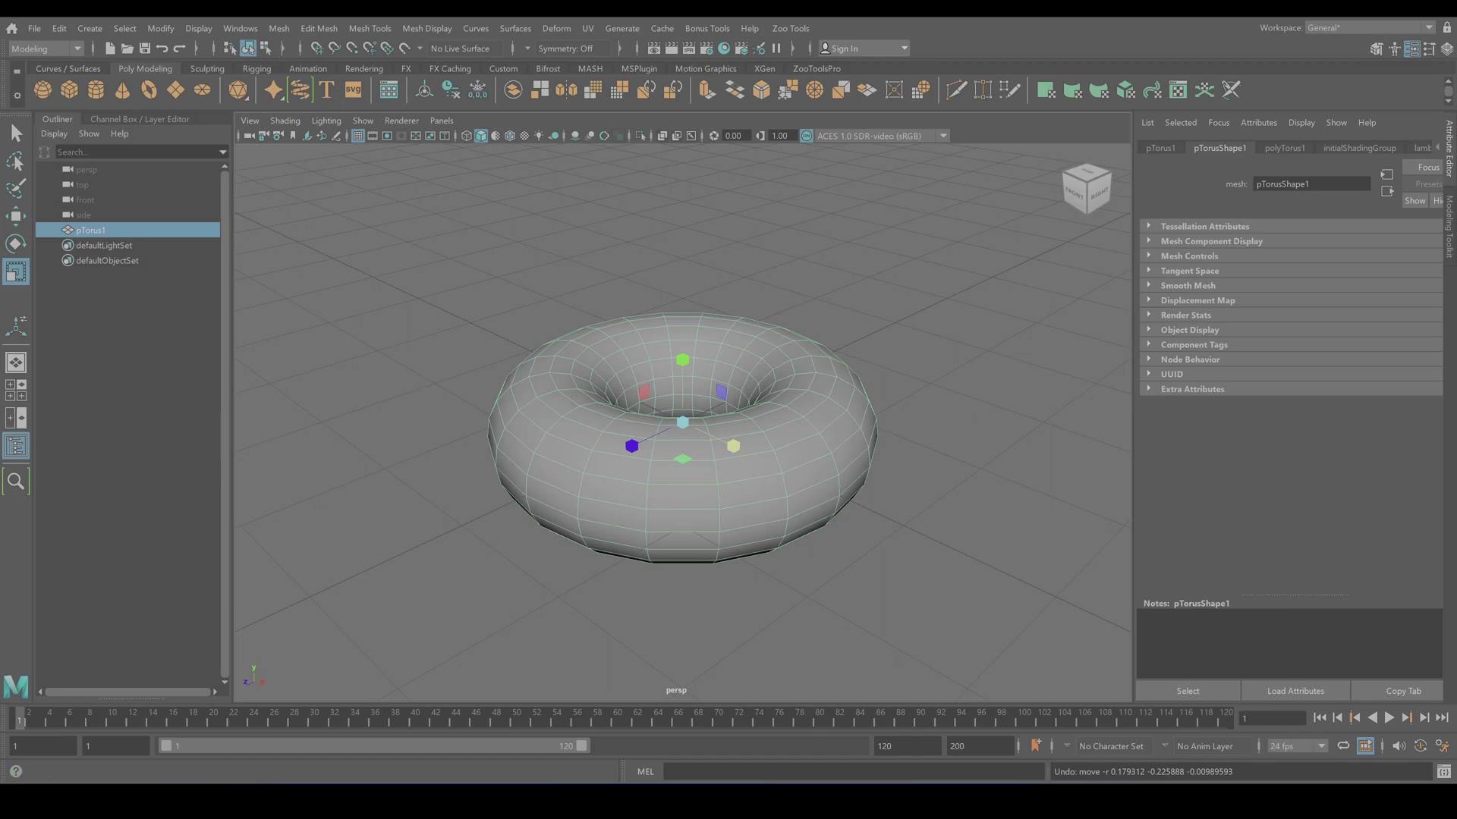
key("q")
left_click(975, 383)
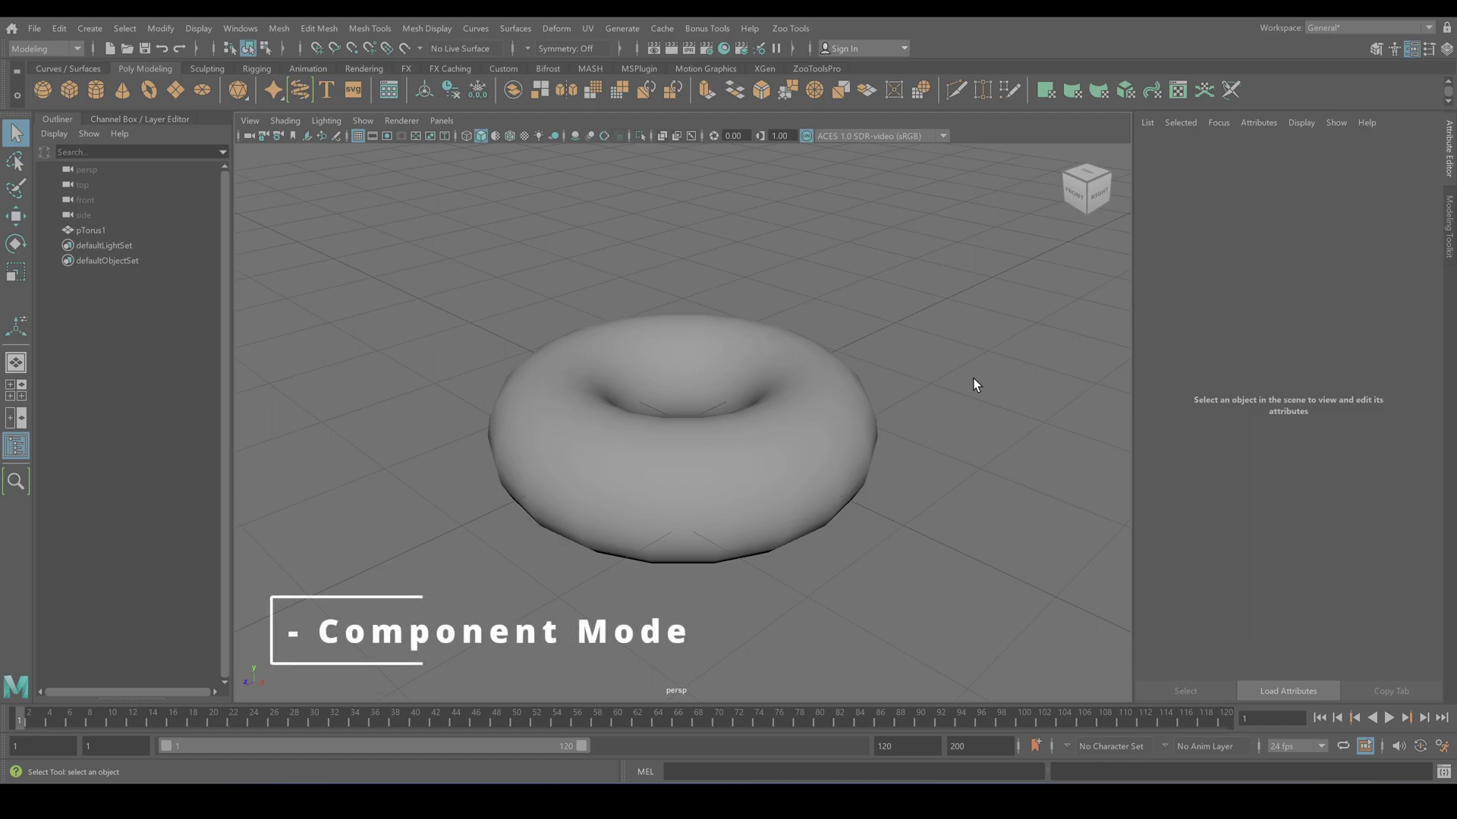
left_click(787, 441)
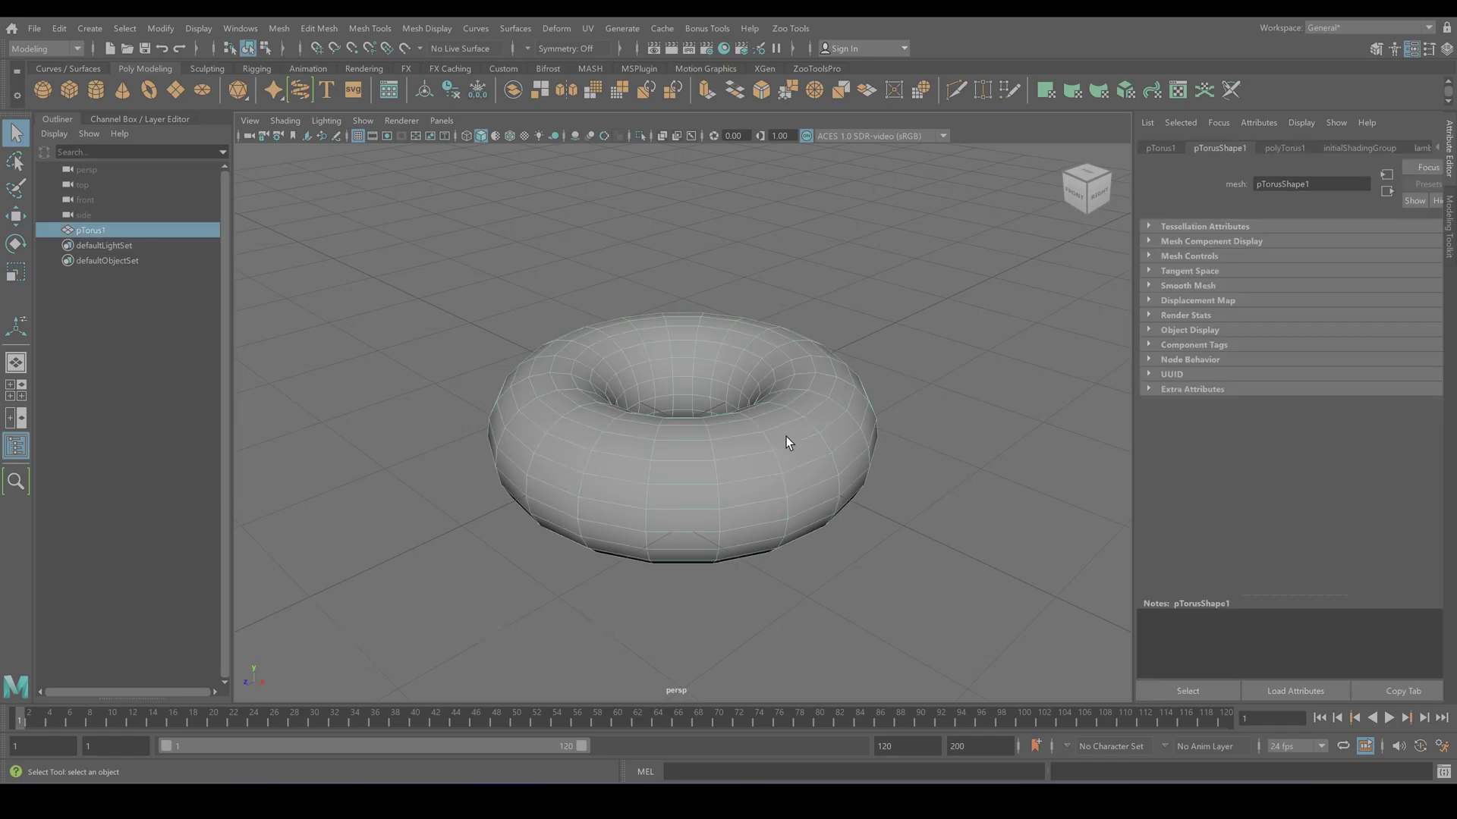
scroll(616, 425, "up", 5)
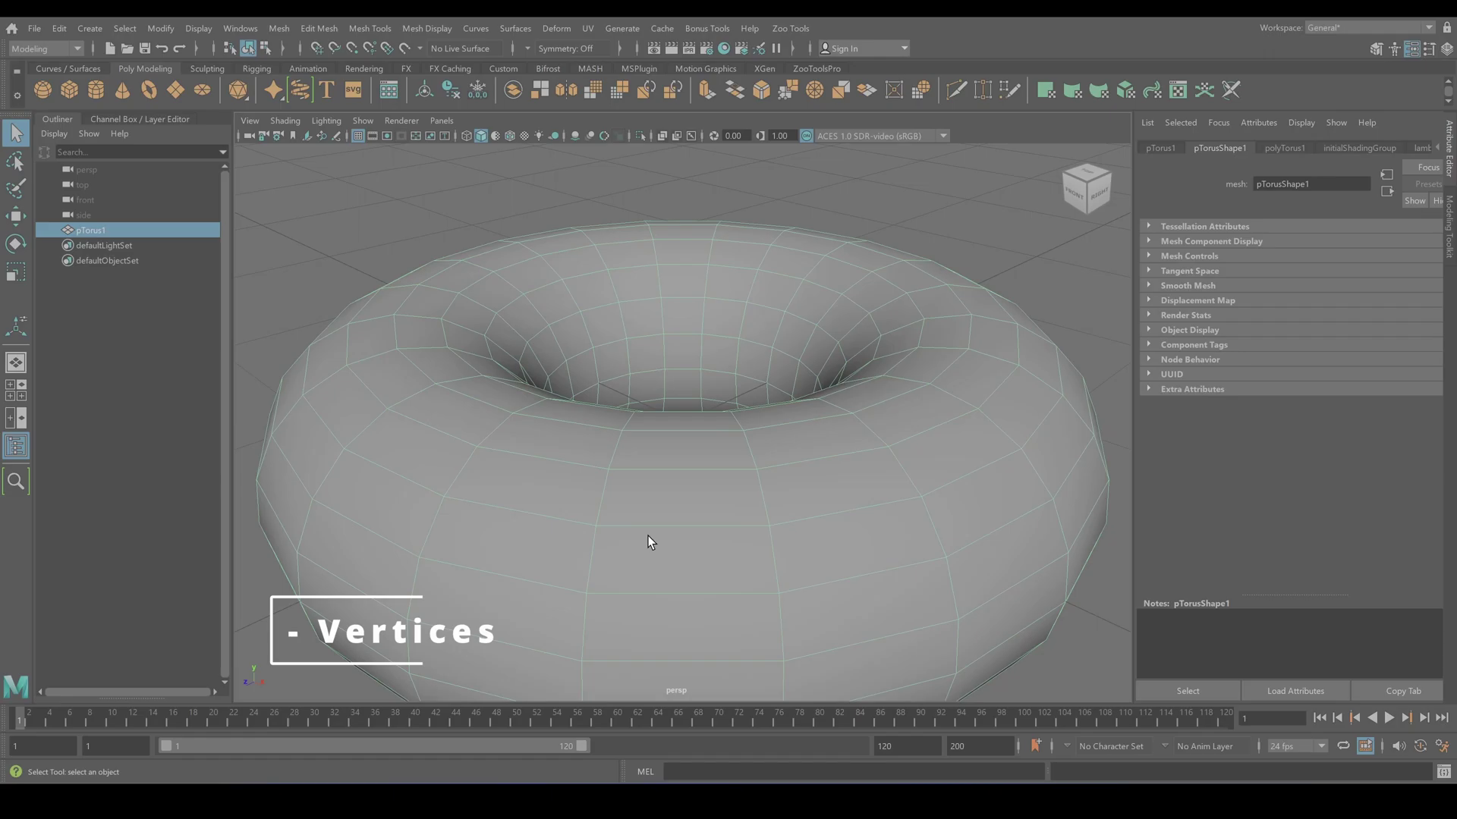
key("F9")
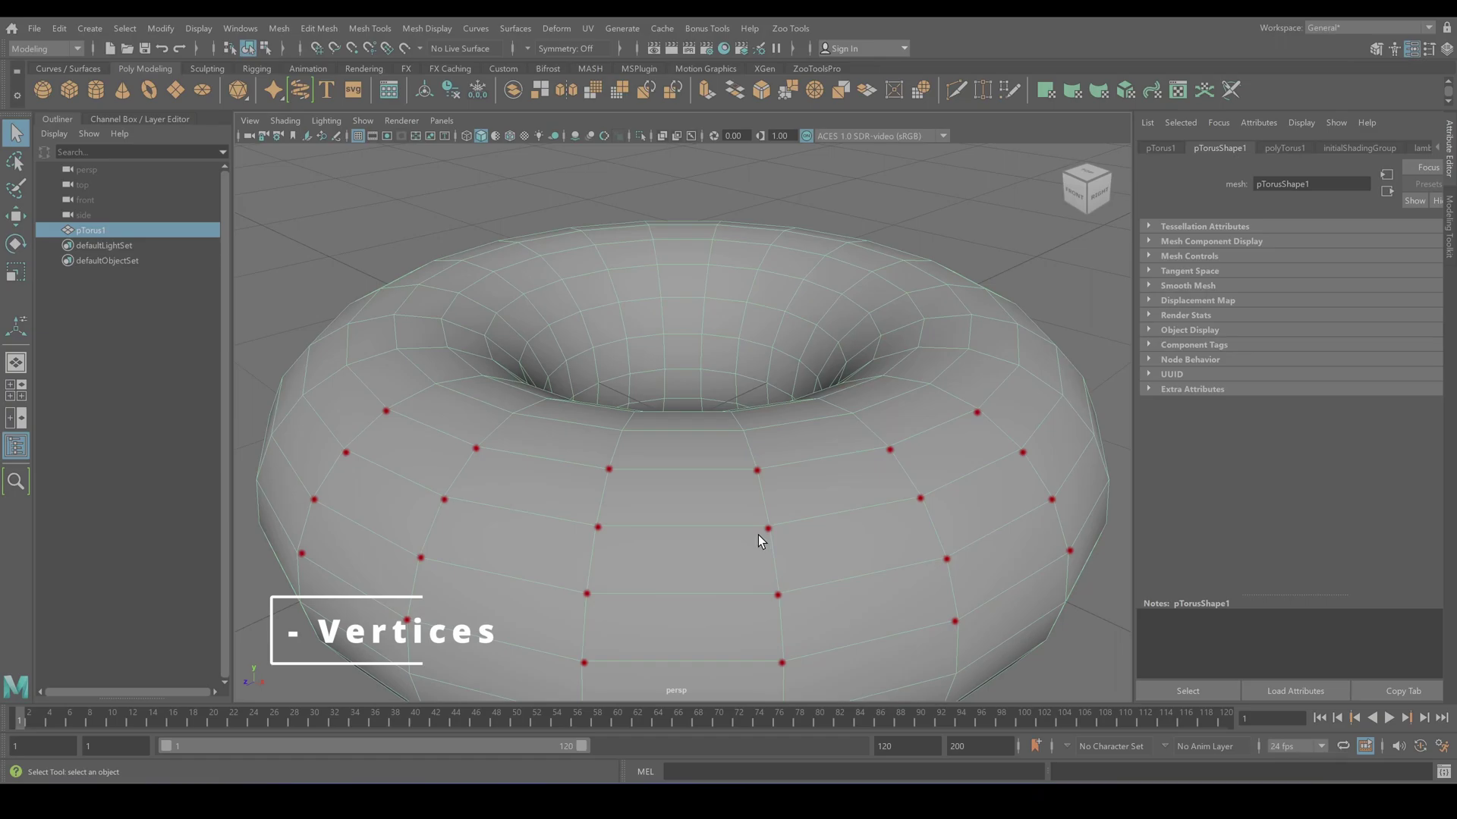
key("F8")
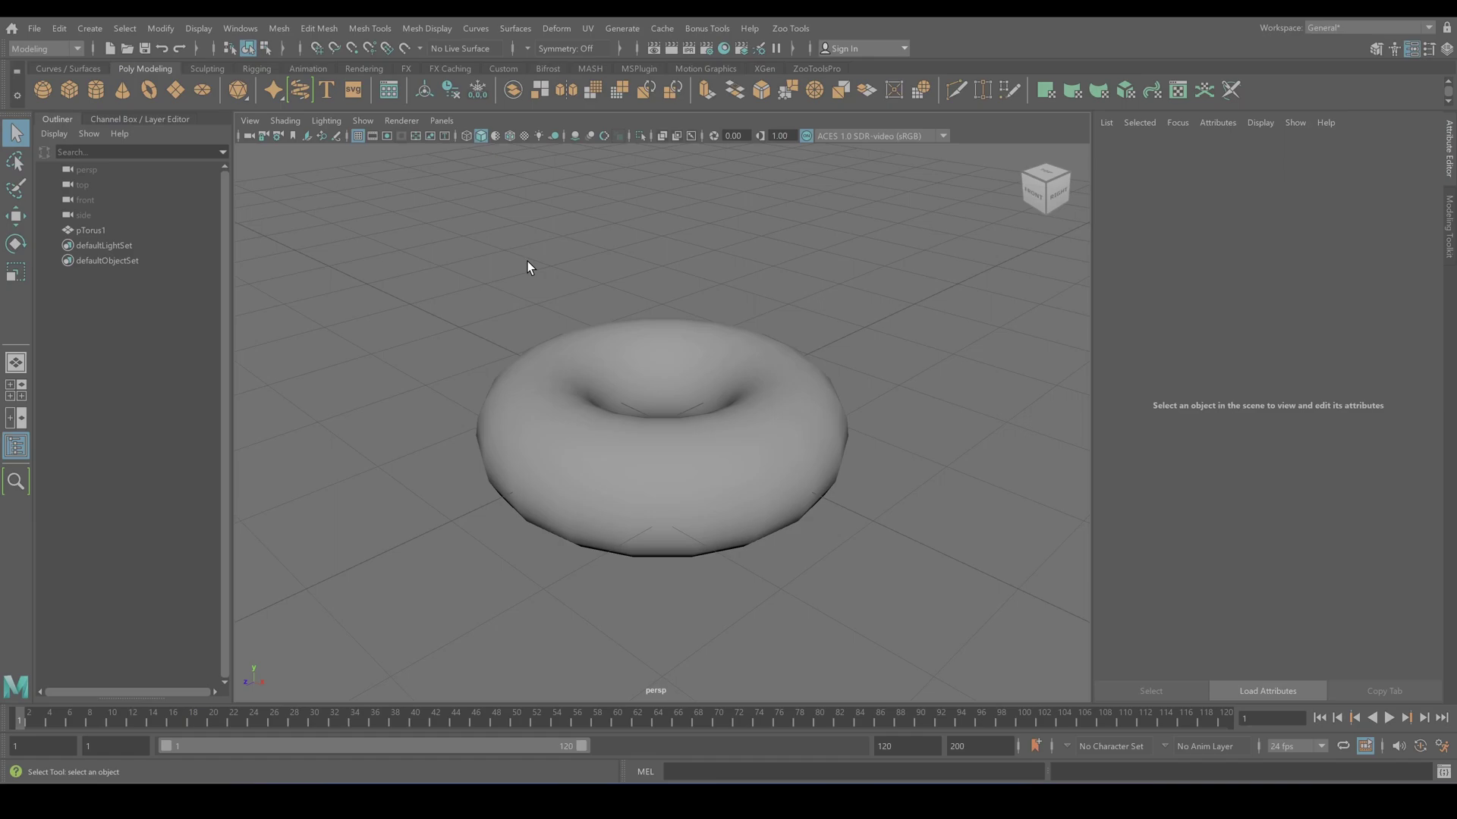
Put pTorus1 into vertex component mode from its right-click marking menu.
right_click(592, 383)
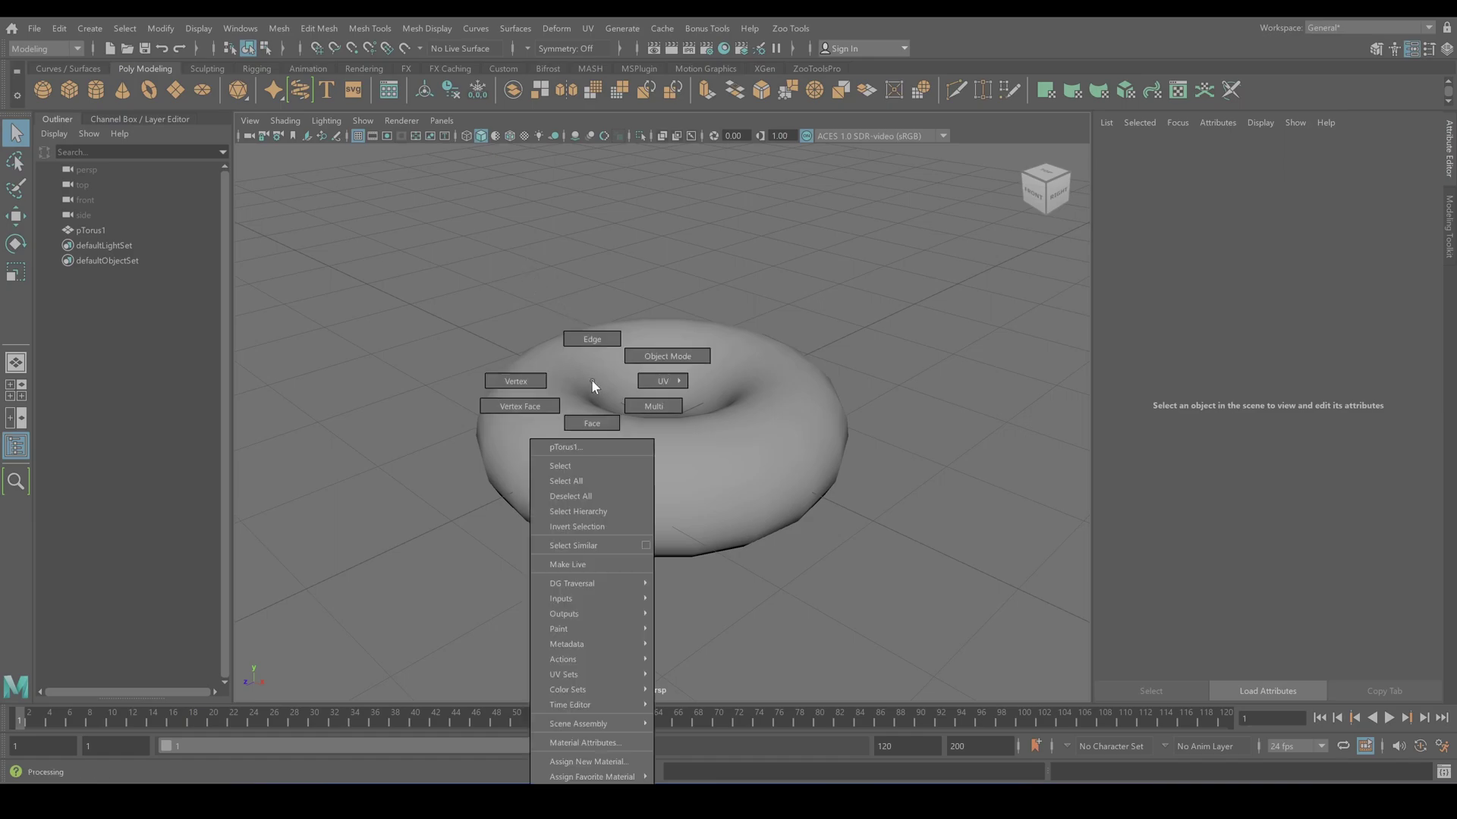
left_click(530, 379)
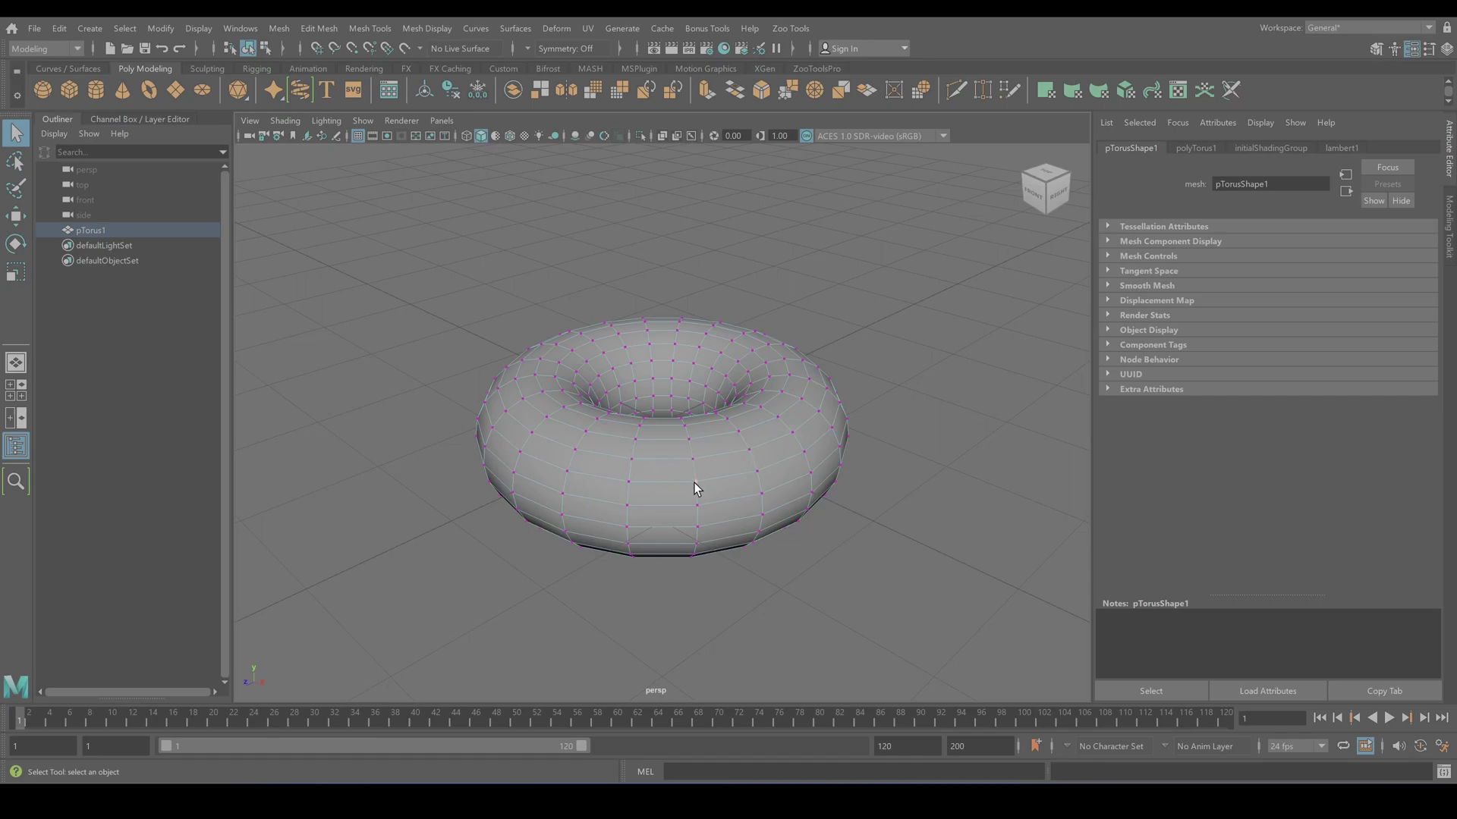
With the Move tool, pull one top vertex of the torus upward into a pointed spike.
key("w")
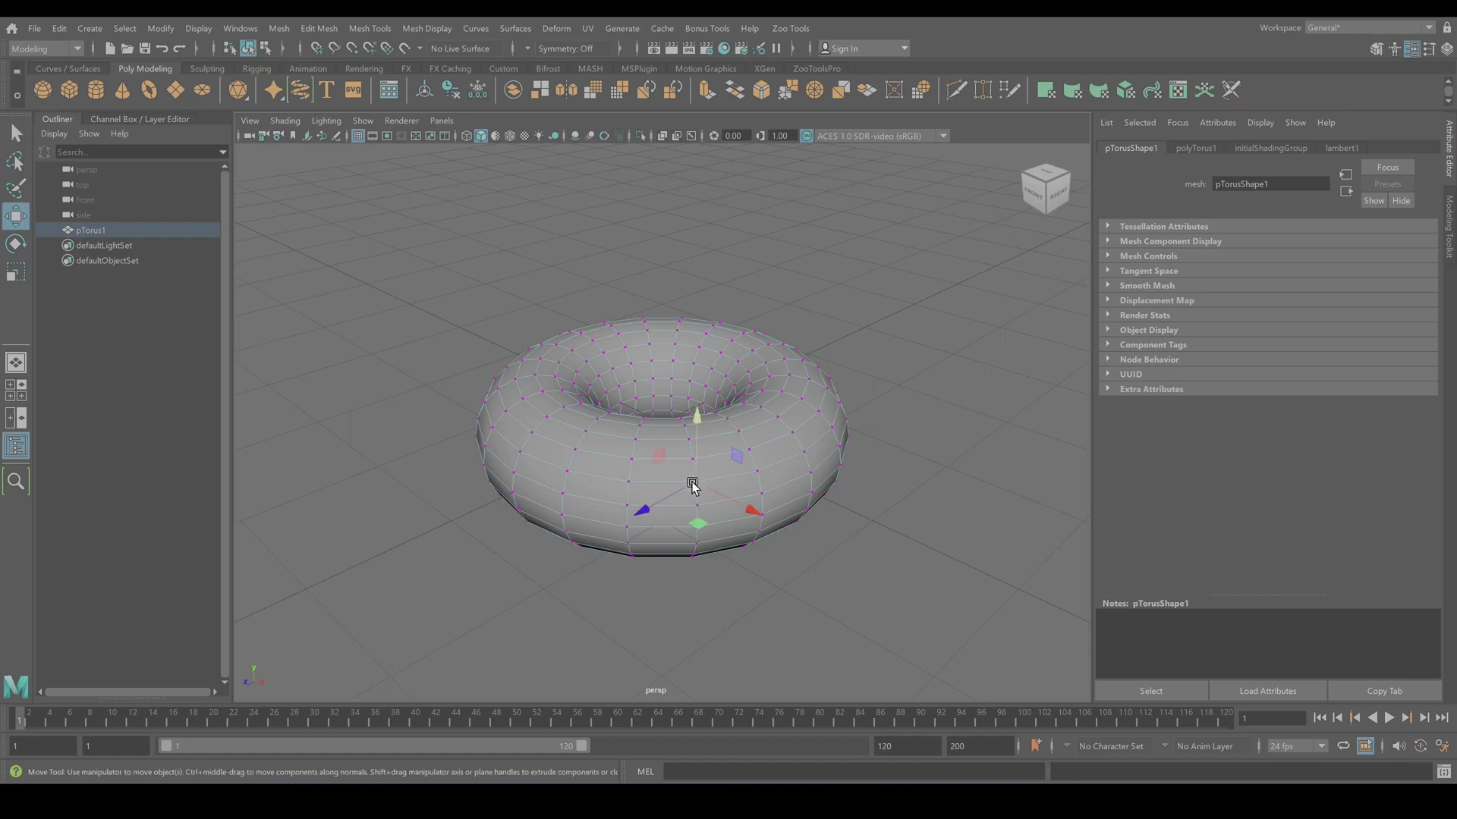
left_click_drag(698, 484, 728, 413)
left_click_drag(602, 494, 666, 494, "alt")
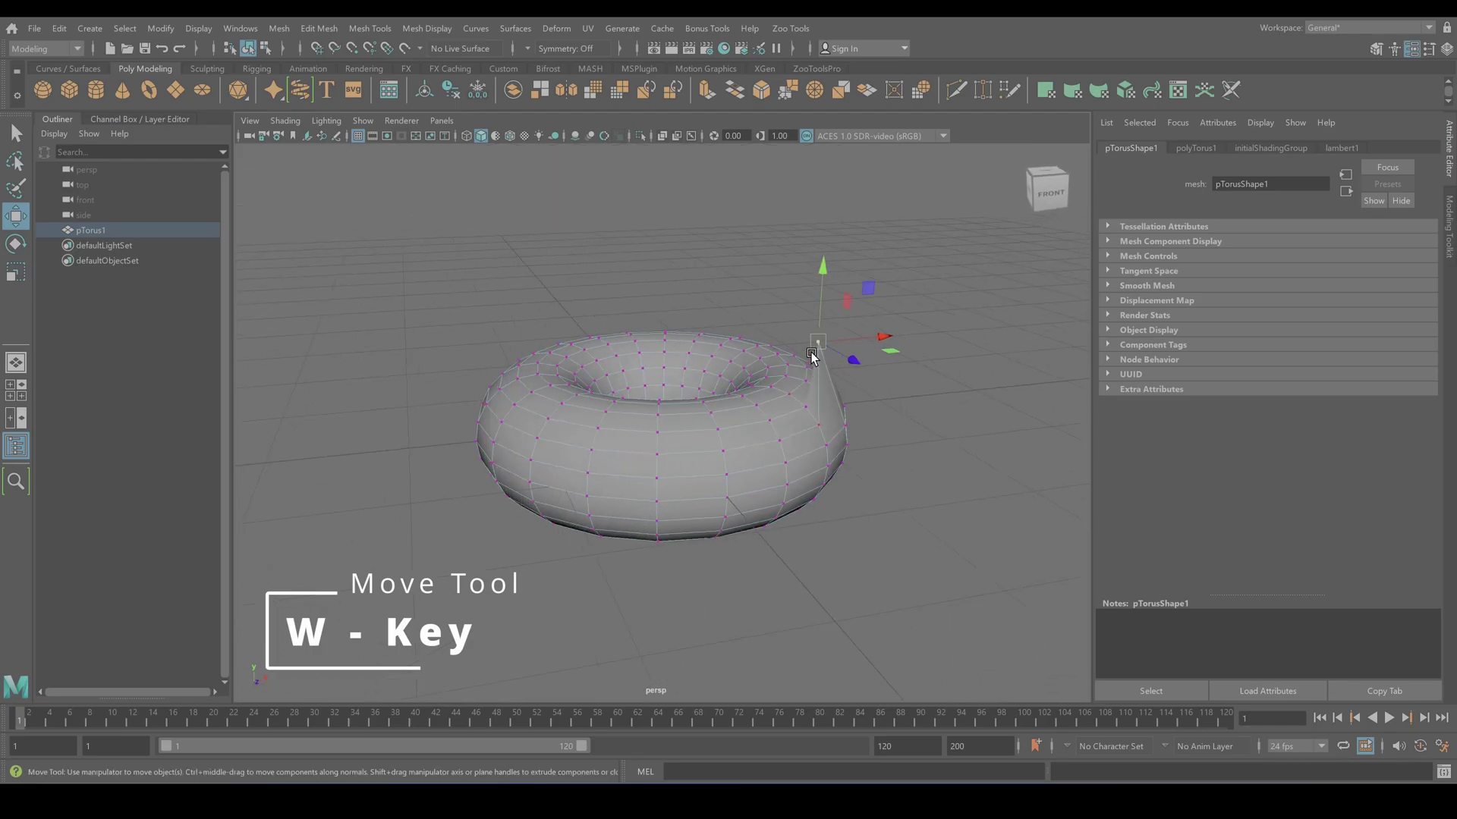
left_click_drag(818, 345, 689, 459)
left_click_drag(693, 403, 653, 402)
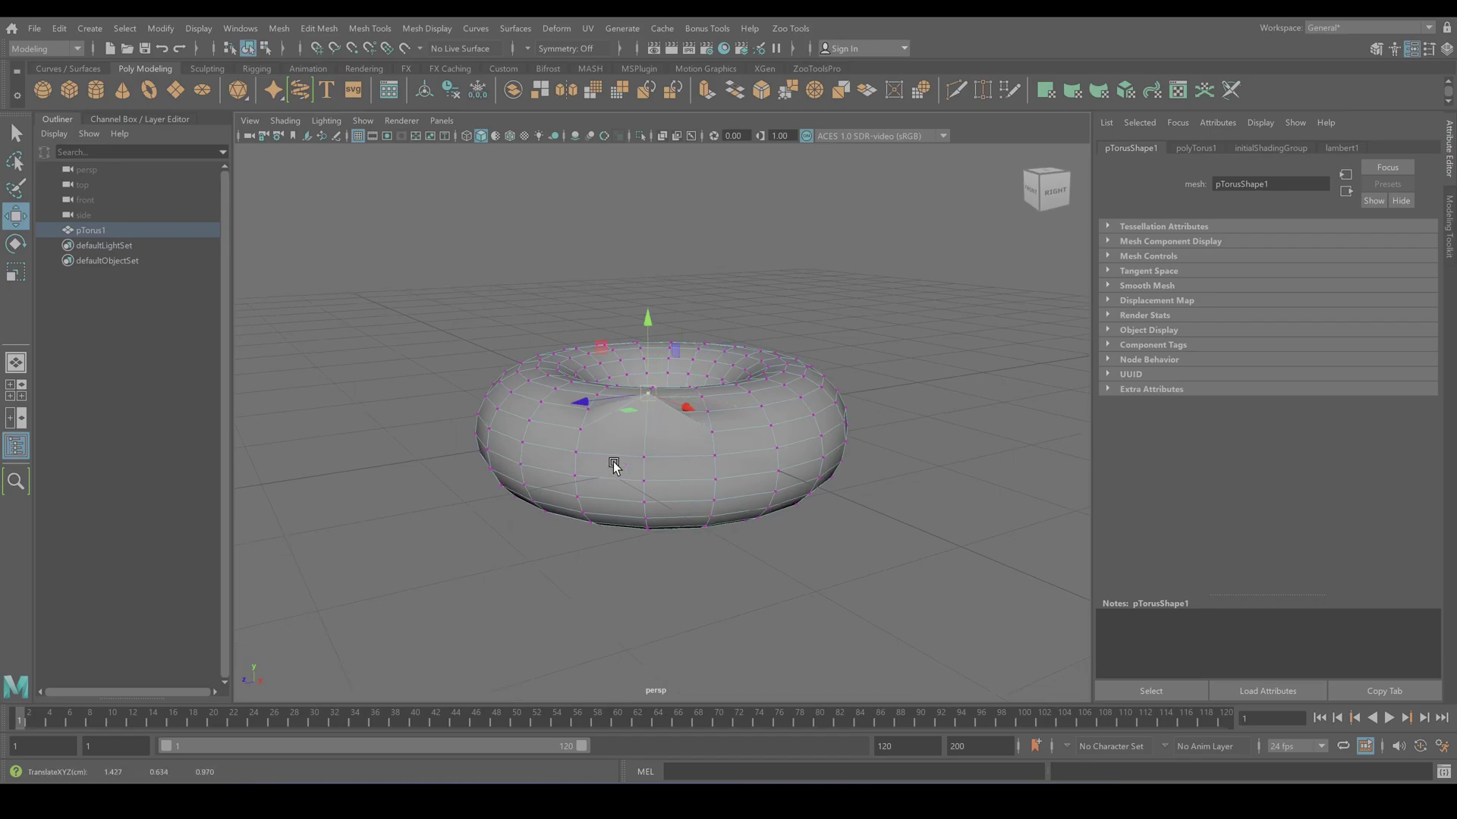
mouse_move(599, 471)
left_mouse_down("alt")
mouse_move(521, 478)
mouse_move(596, 494)
left_mouse_up("alt")
middle_click_drag(596, 493, 597, 510)
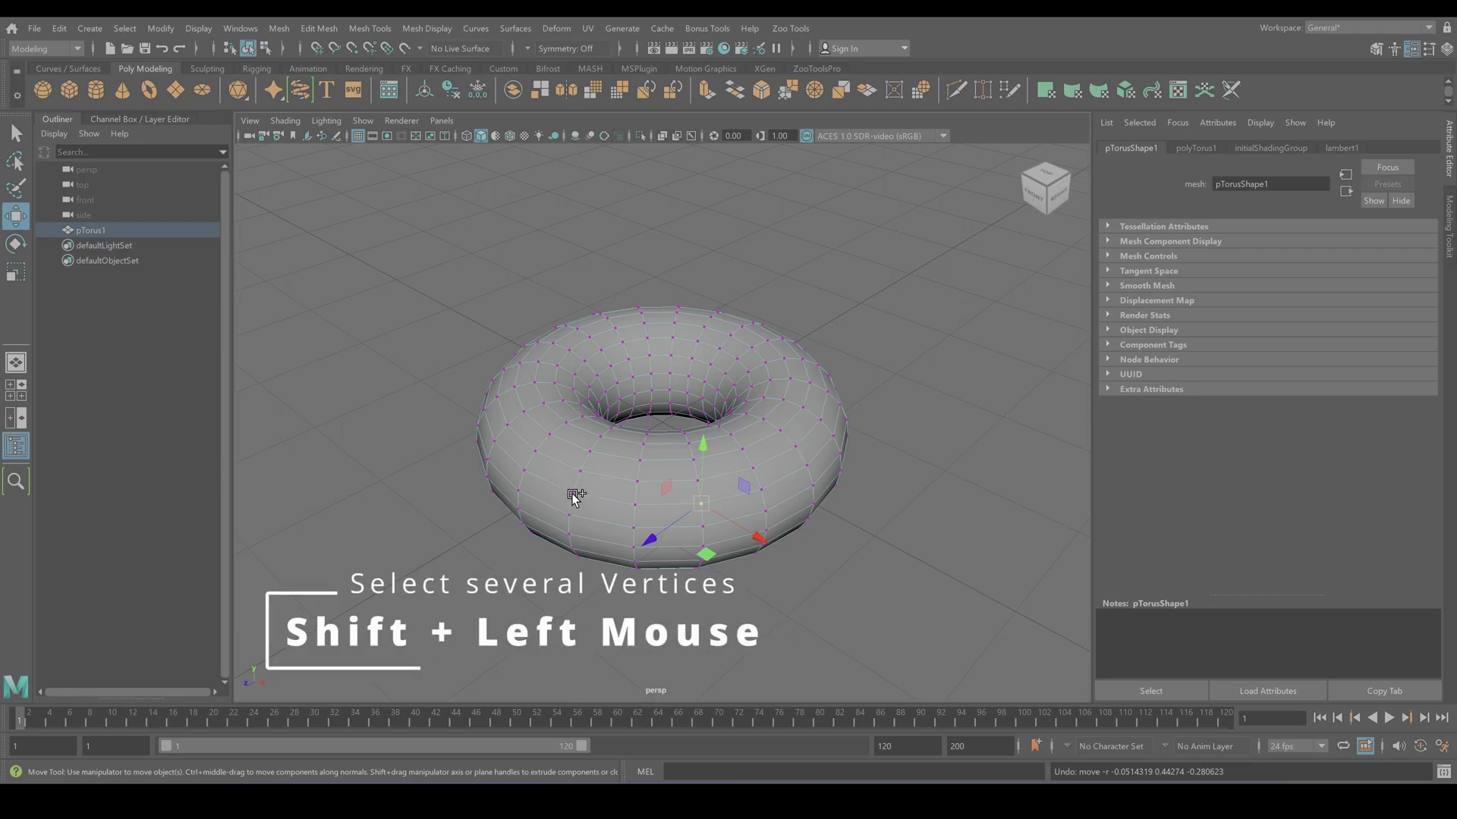
Add four more vertices around the torus to the selection and raise them together into crown spikes.
left_click(572, 493, "shift")
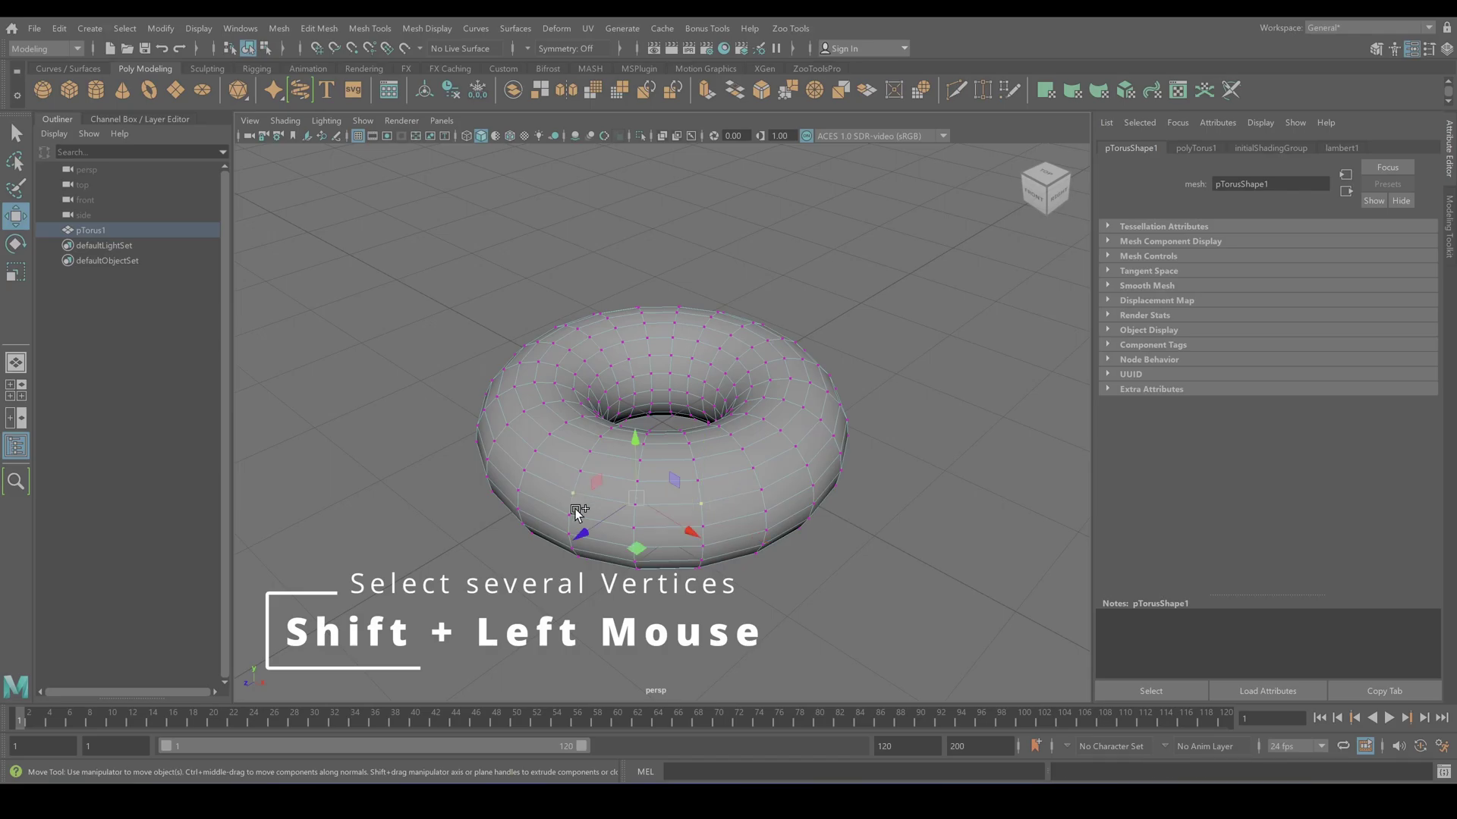
left_click(807, 465, "shift")
left_click(840, 405, "shift")
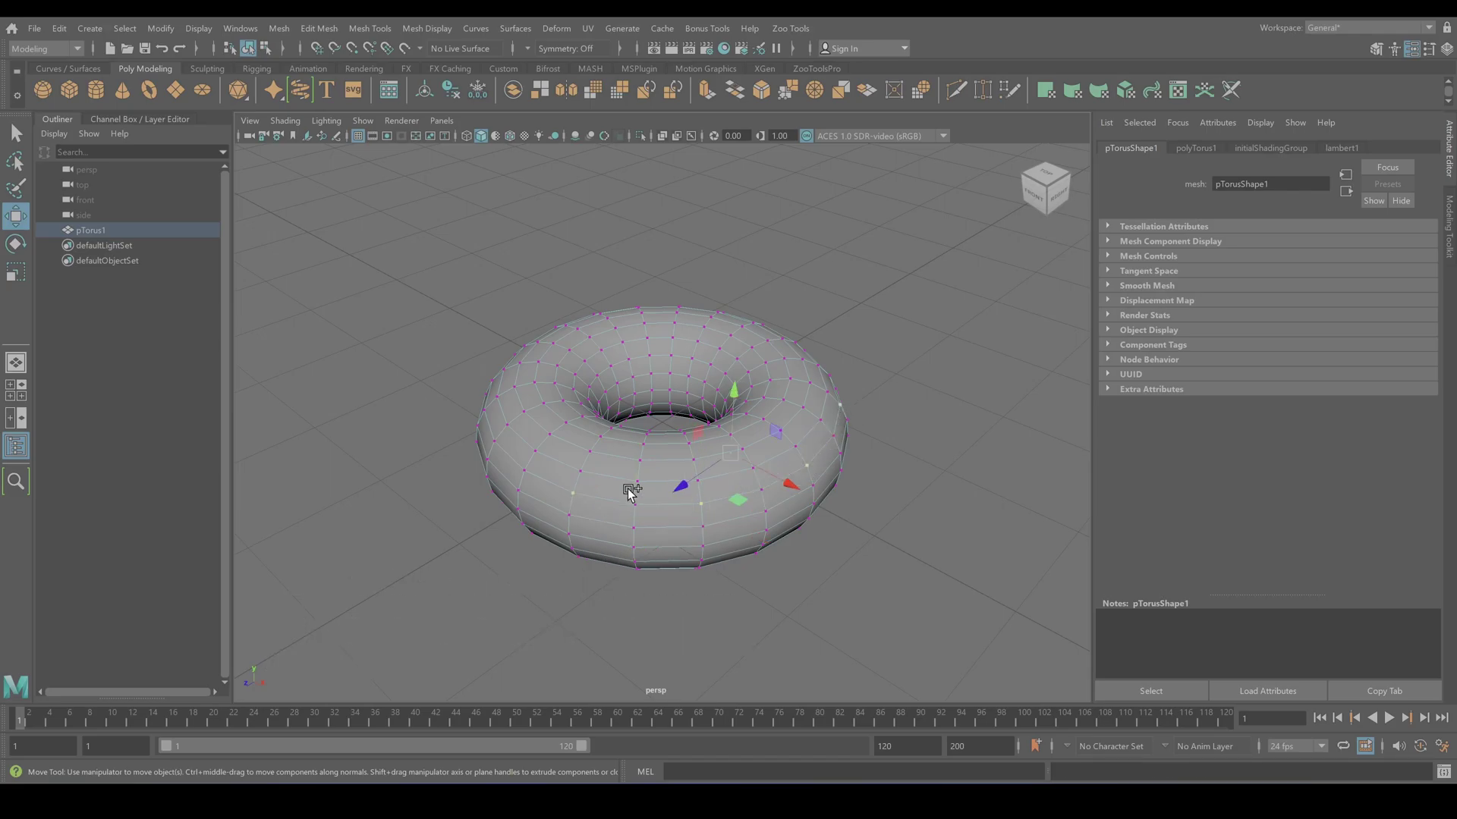
left_click(496, 443, "shift")
left_click_drag(600, 563, 624, 552, "alt")
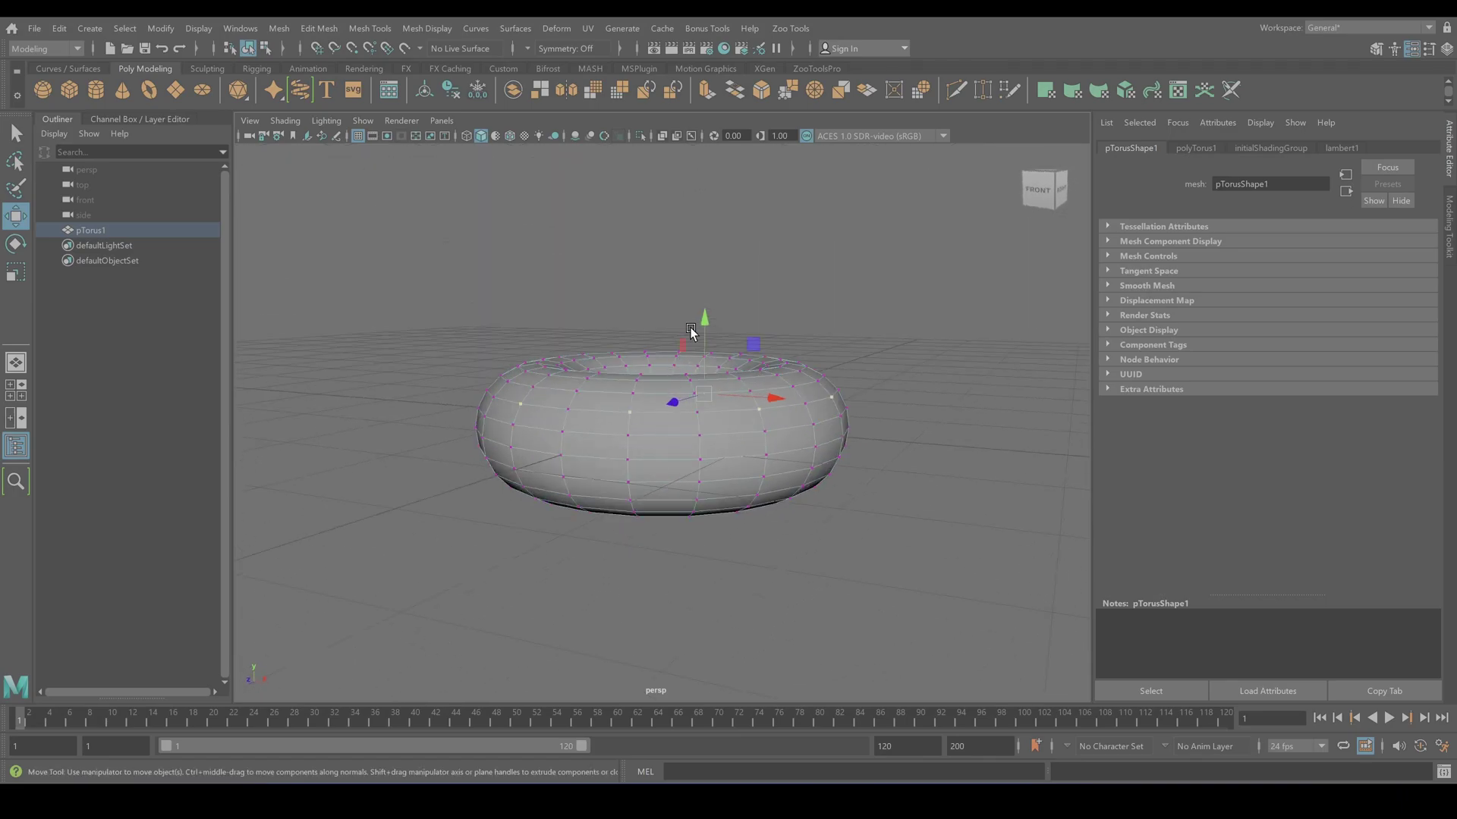
left_click_drag(705, 316, 705, 244)
left_click_drag(673, 374, 639, 380, "alt")
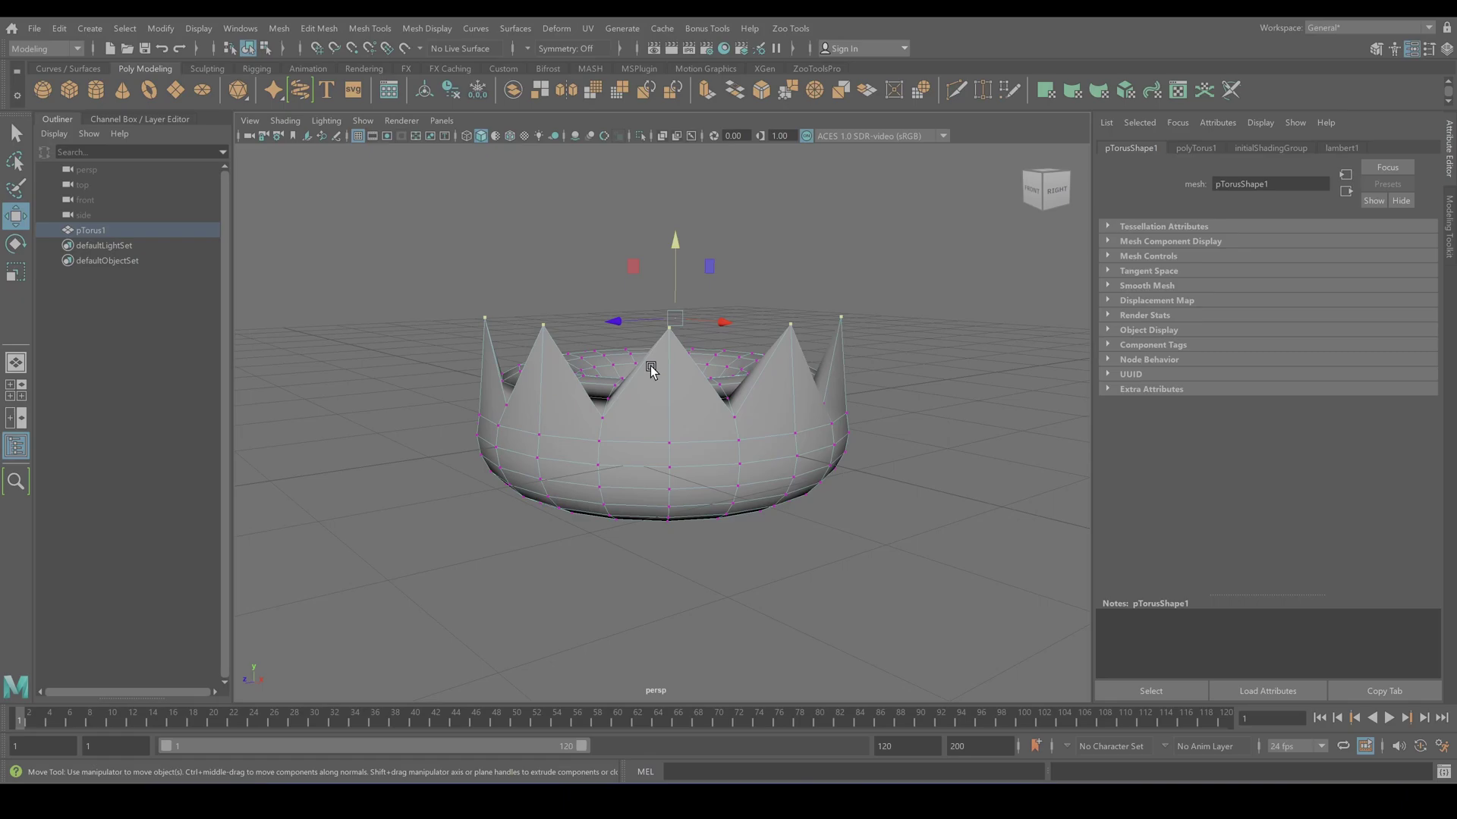
Select the vertex loop across the torus top and drag it high up into a curved wall.
left_click_drag(676, 384, 740, 446, "alt")
scroll(693, 368, "up", 3)
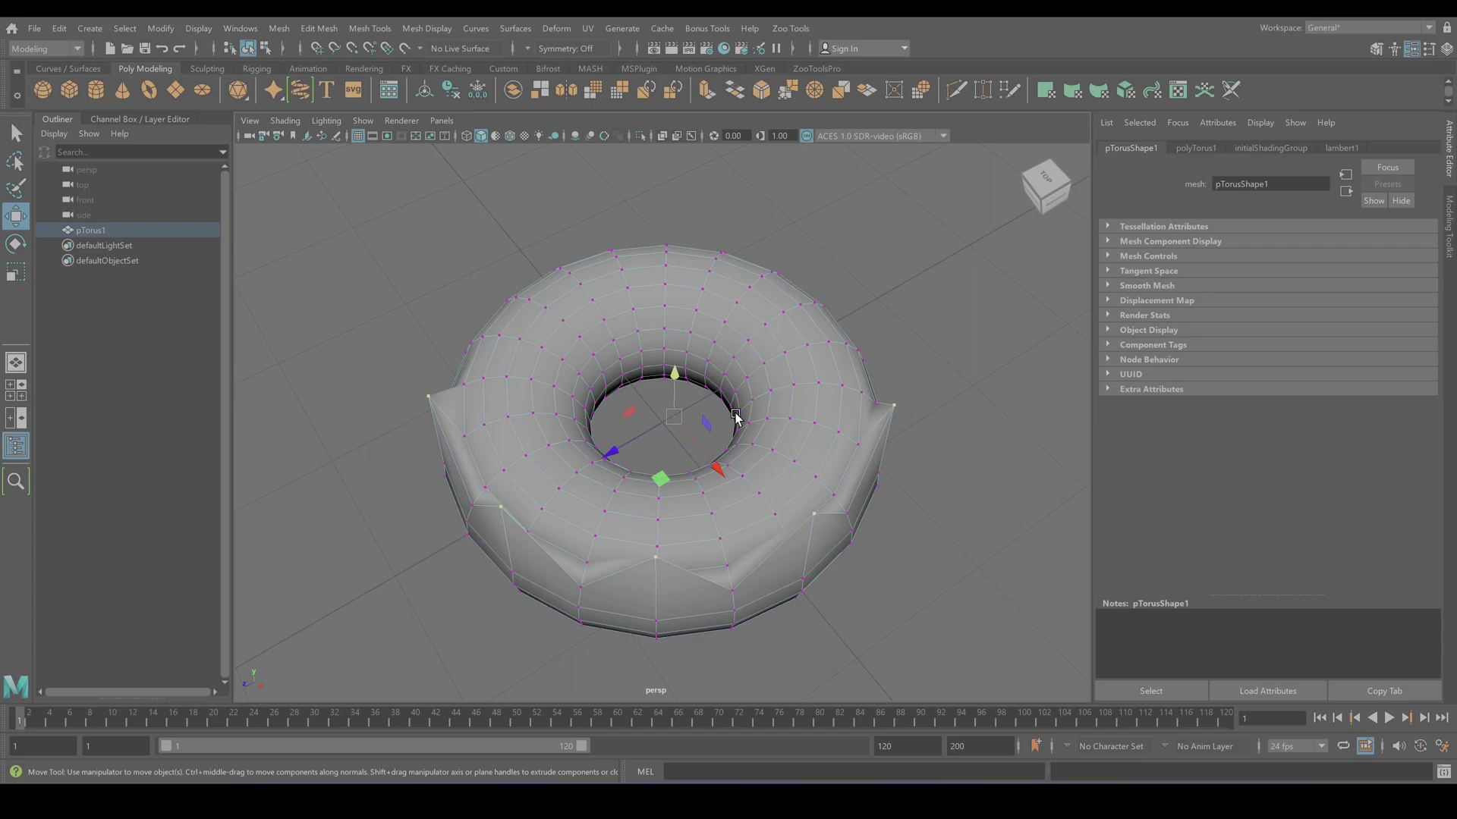
left_click(818, 386)
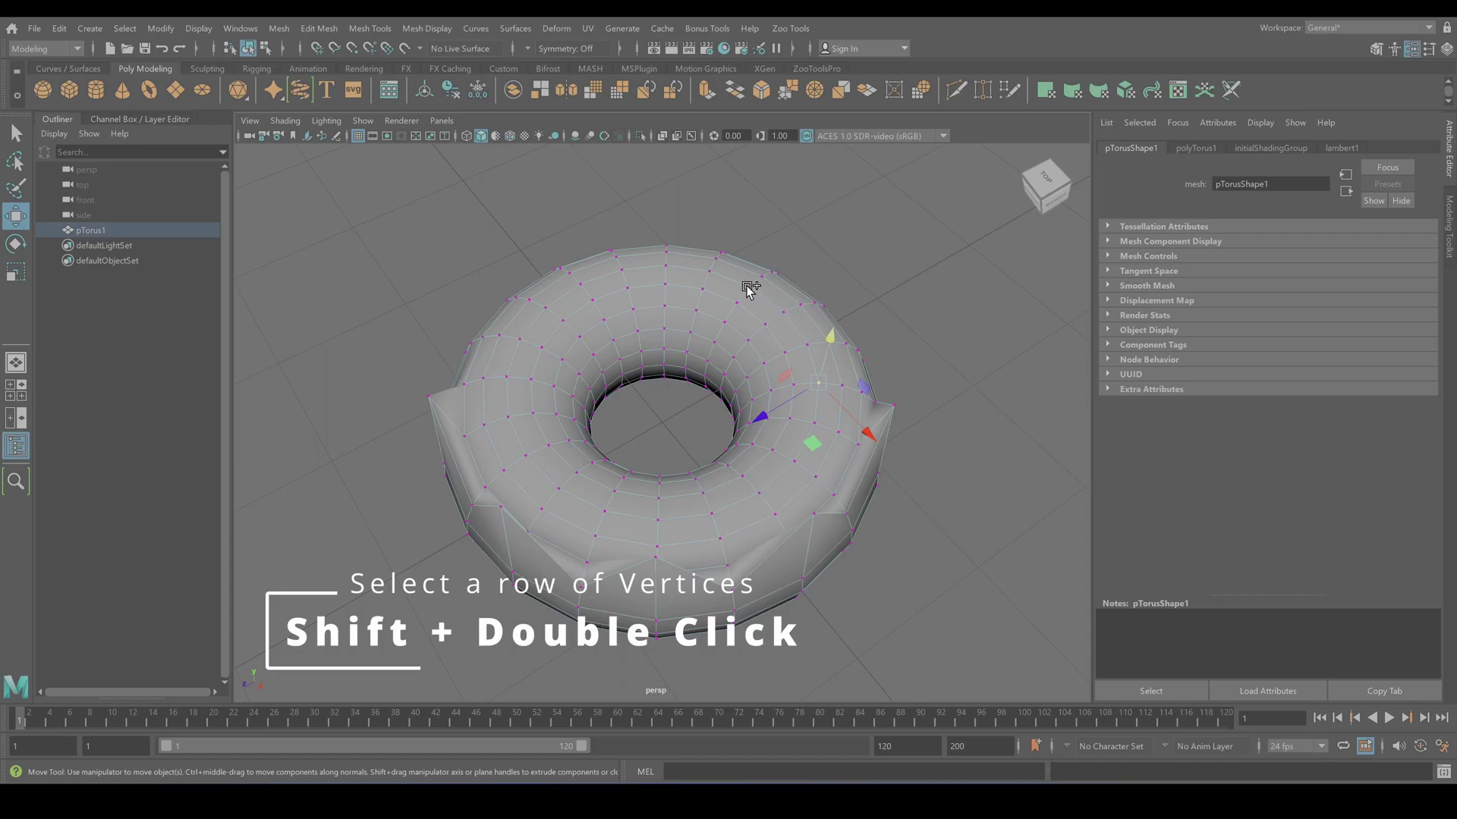
double_click(582, 290, "shift")
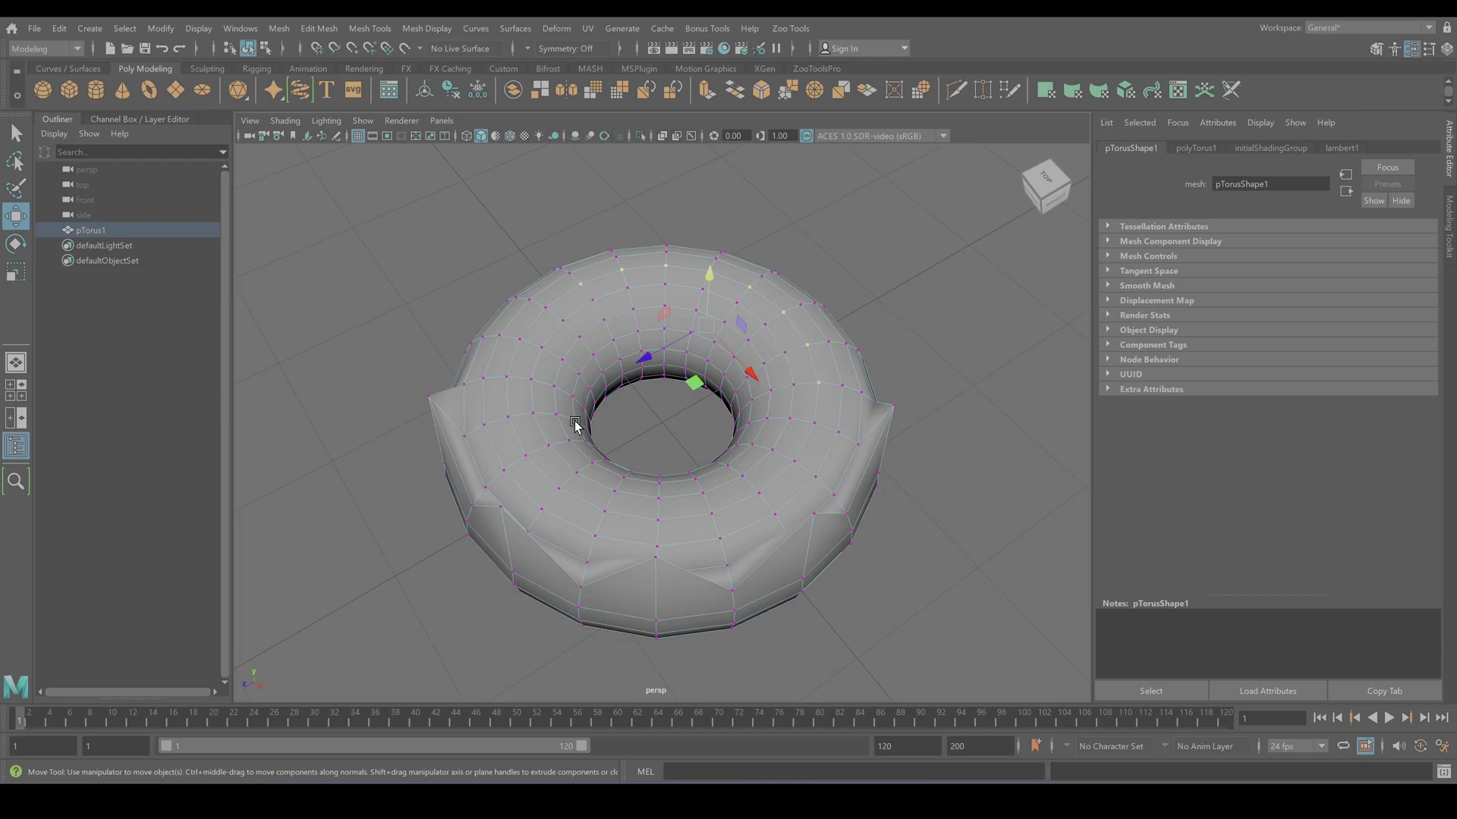
left_click(575, 474)
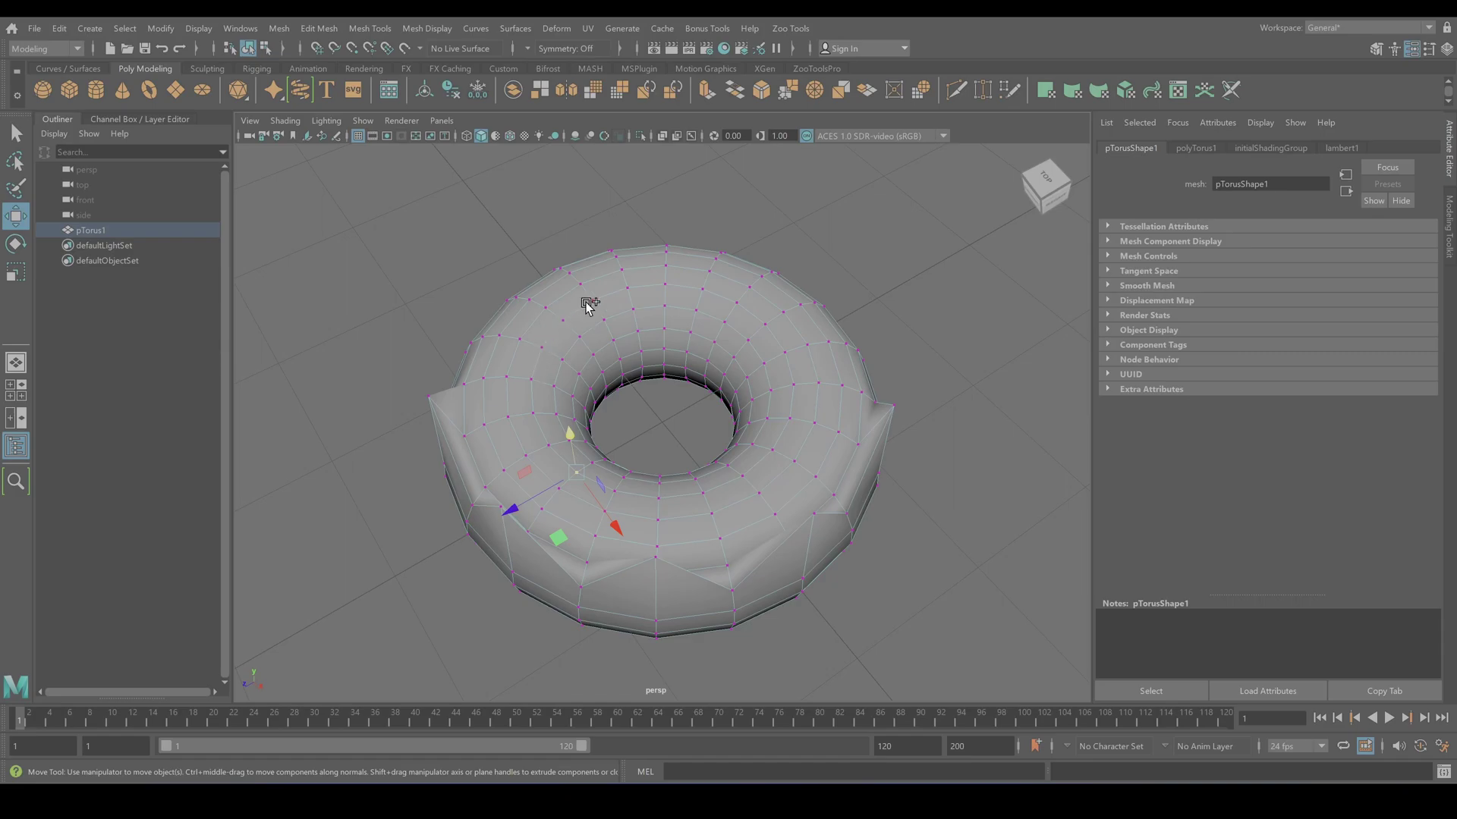
left_click(631, 291, "ctrl+shift")
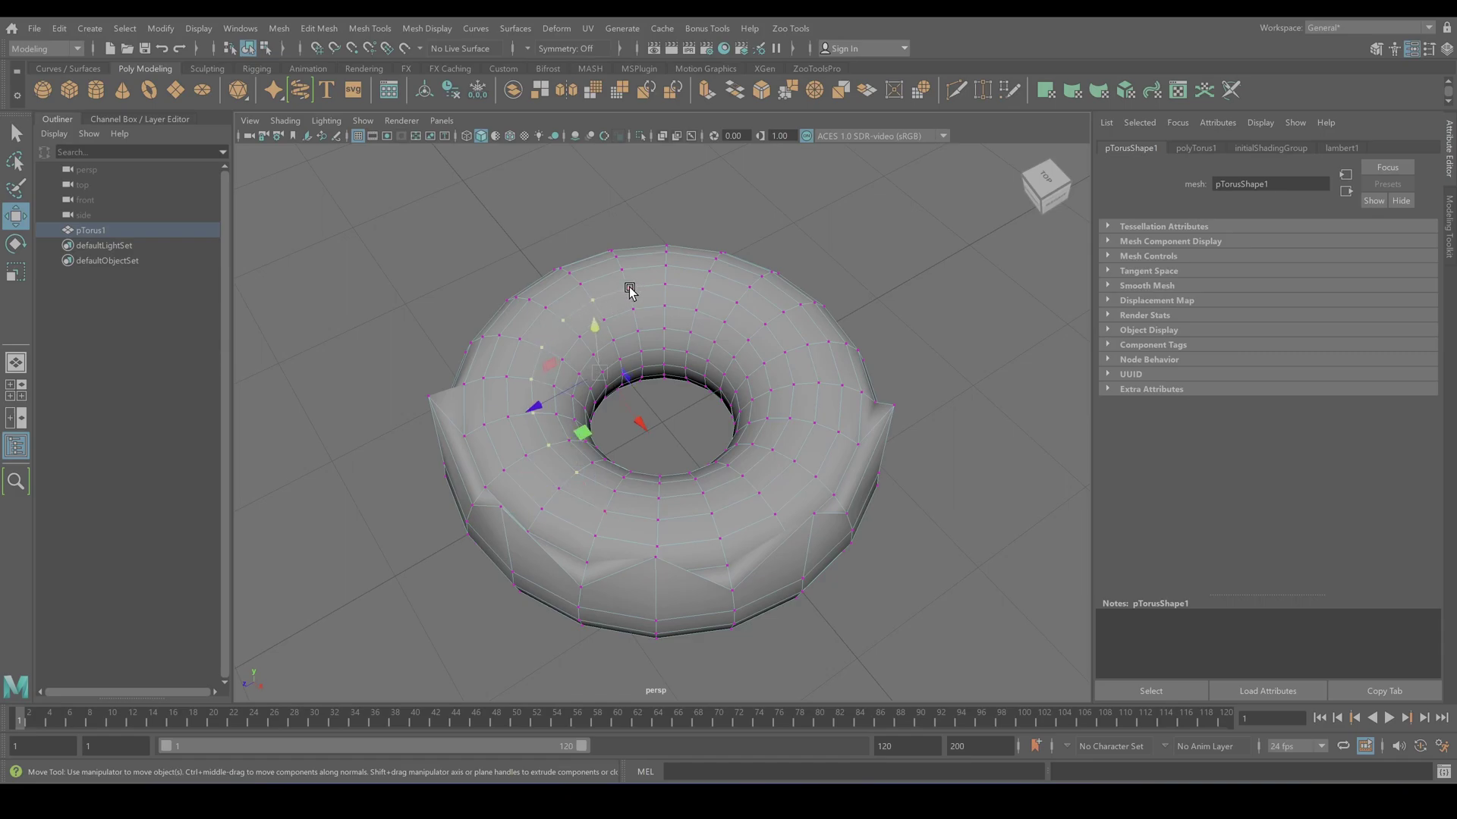
left_click_drag(589, 341, 478, 424, "alt")
left_click_drag(612, 289, 605, 179)
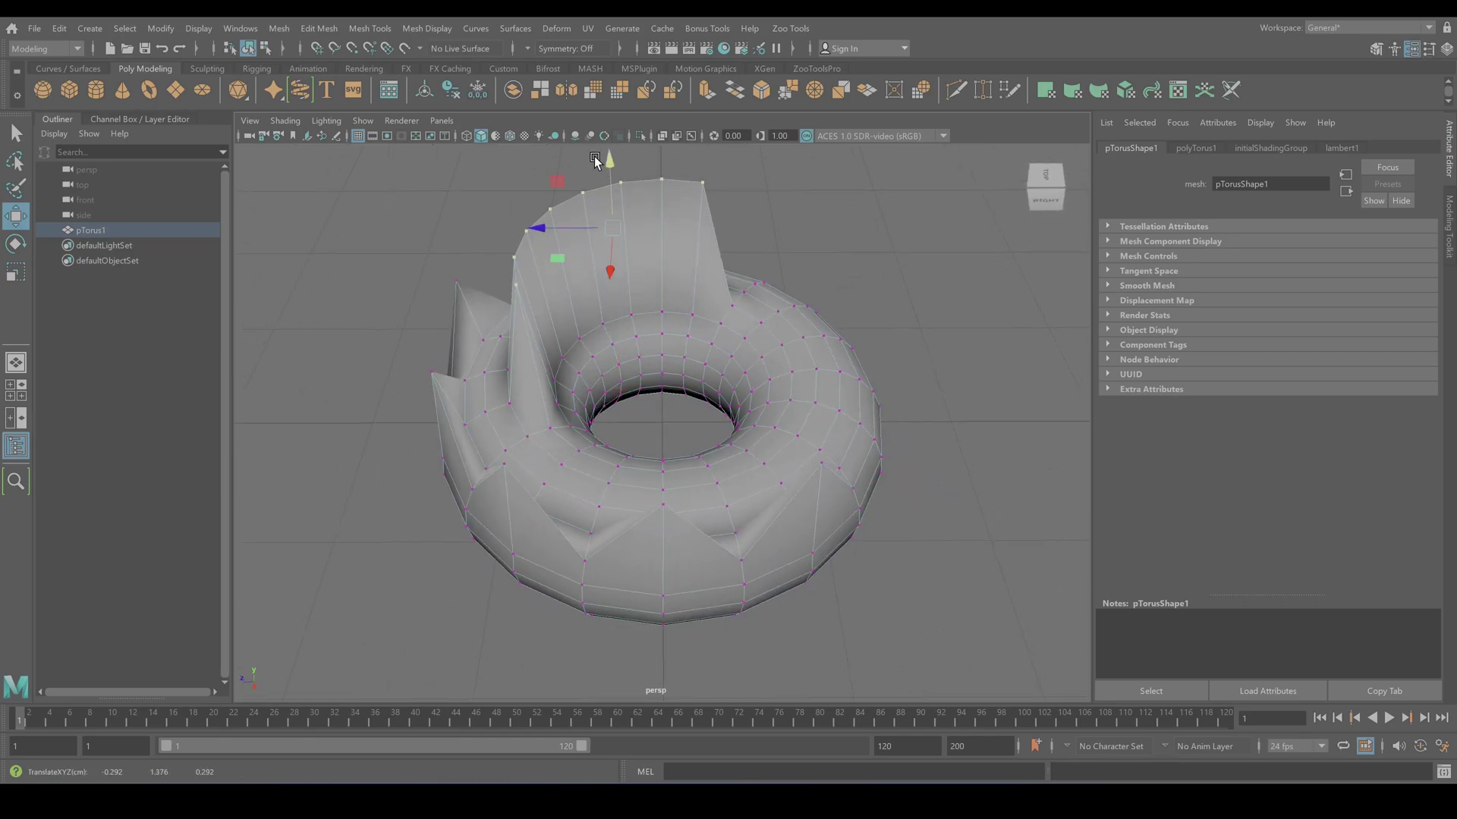
left_click_drag(556, 345, 546, 475, "alt")
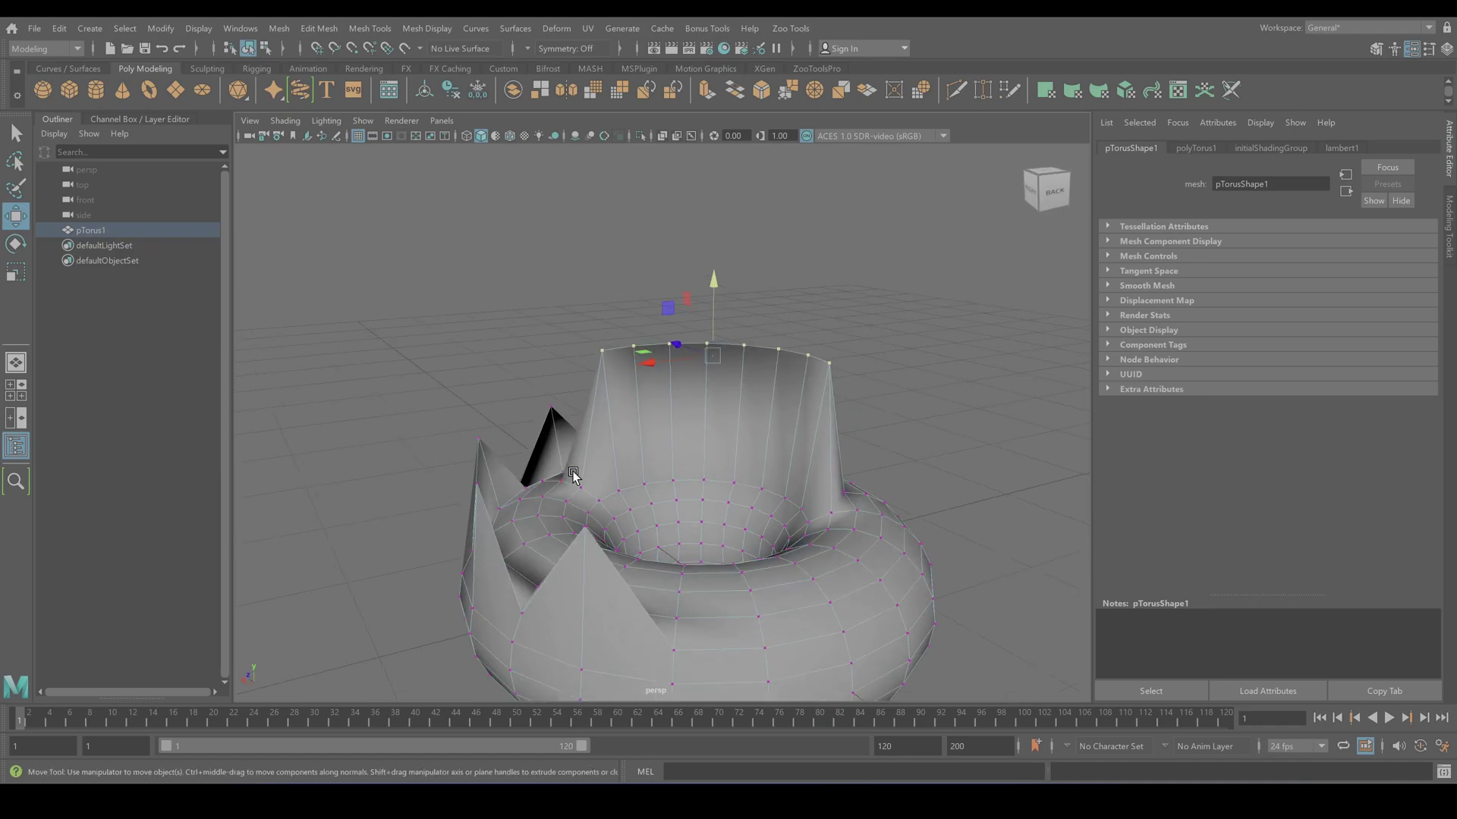
key("r")
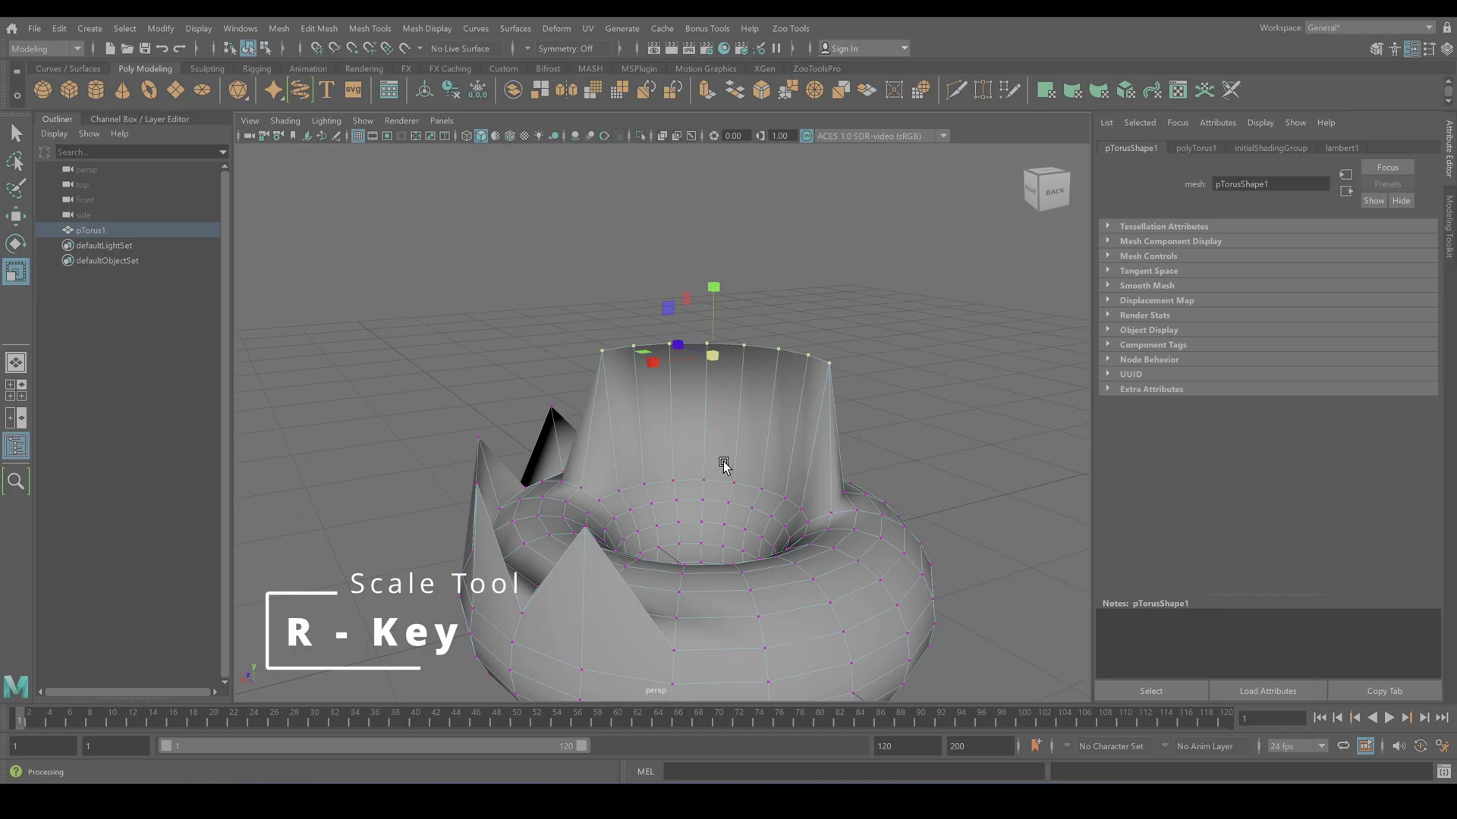
left_click_drag(720, 479, 741, 487, "alt")
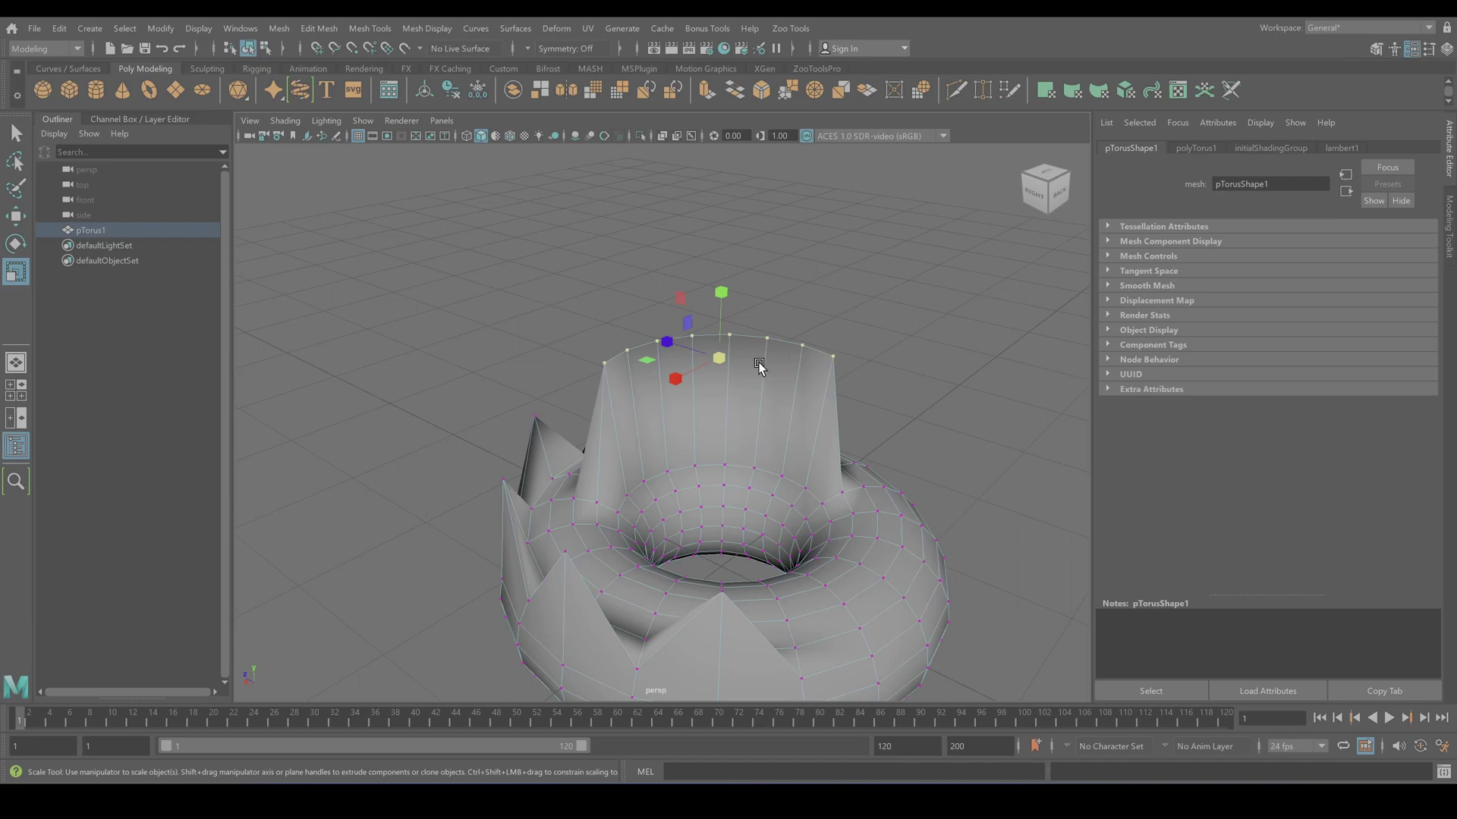
left_click_drag(721, 358, 626, 343)
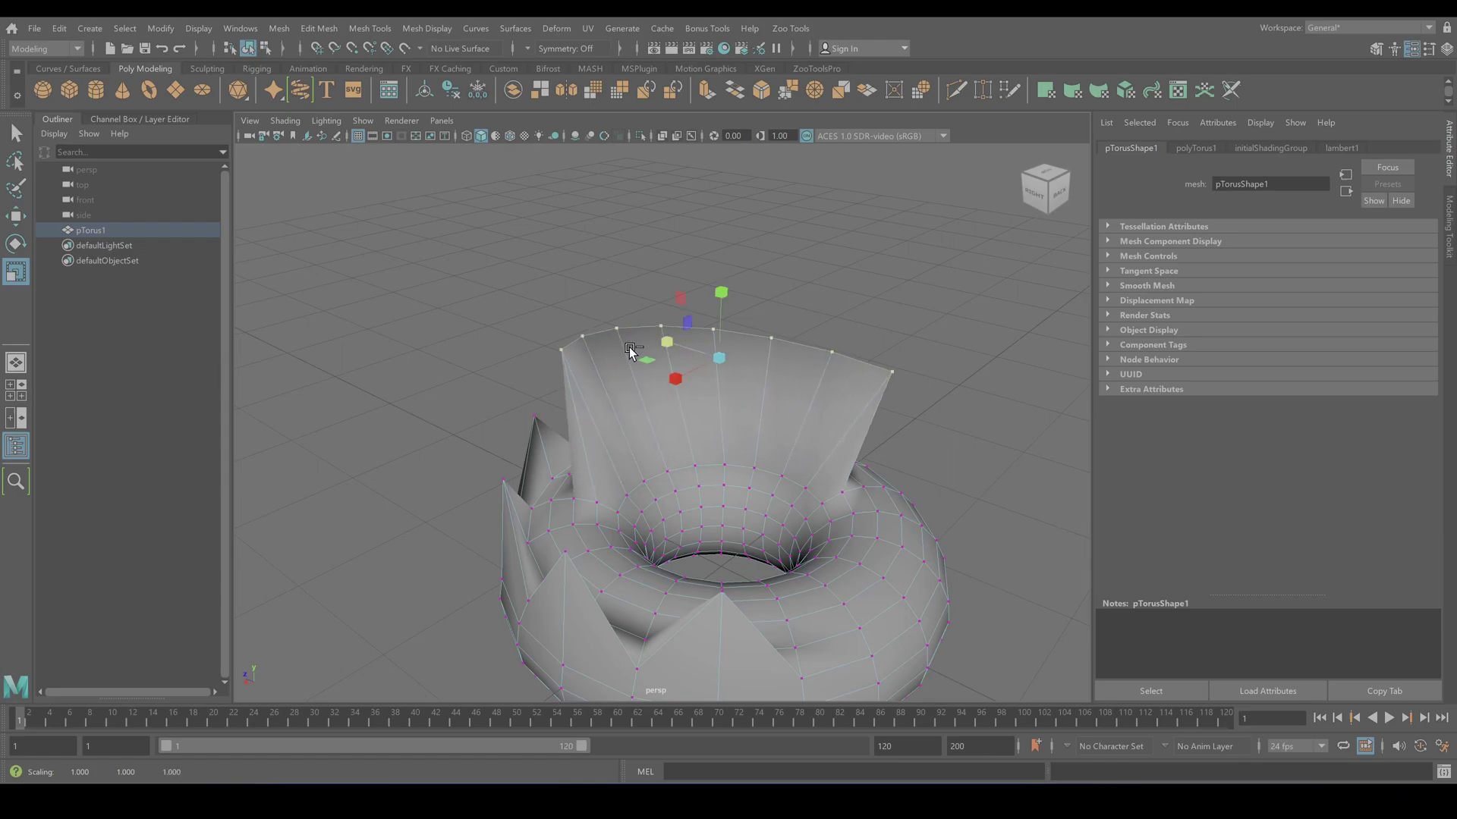
key("ctrl+z")
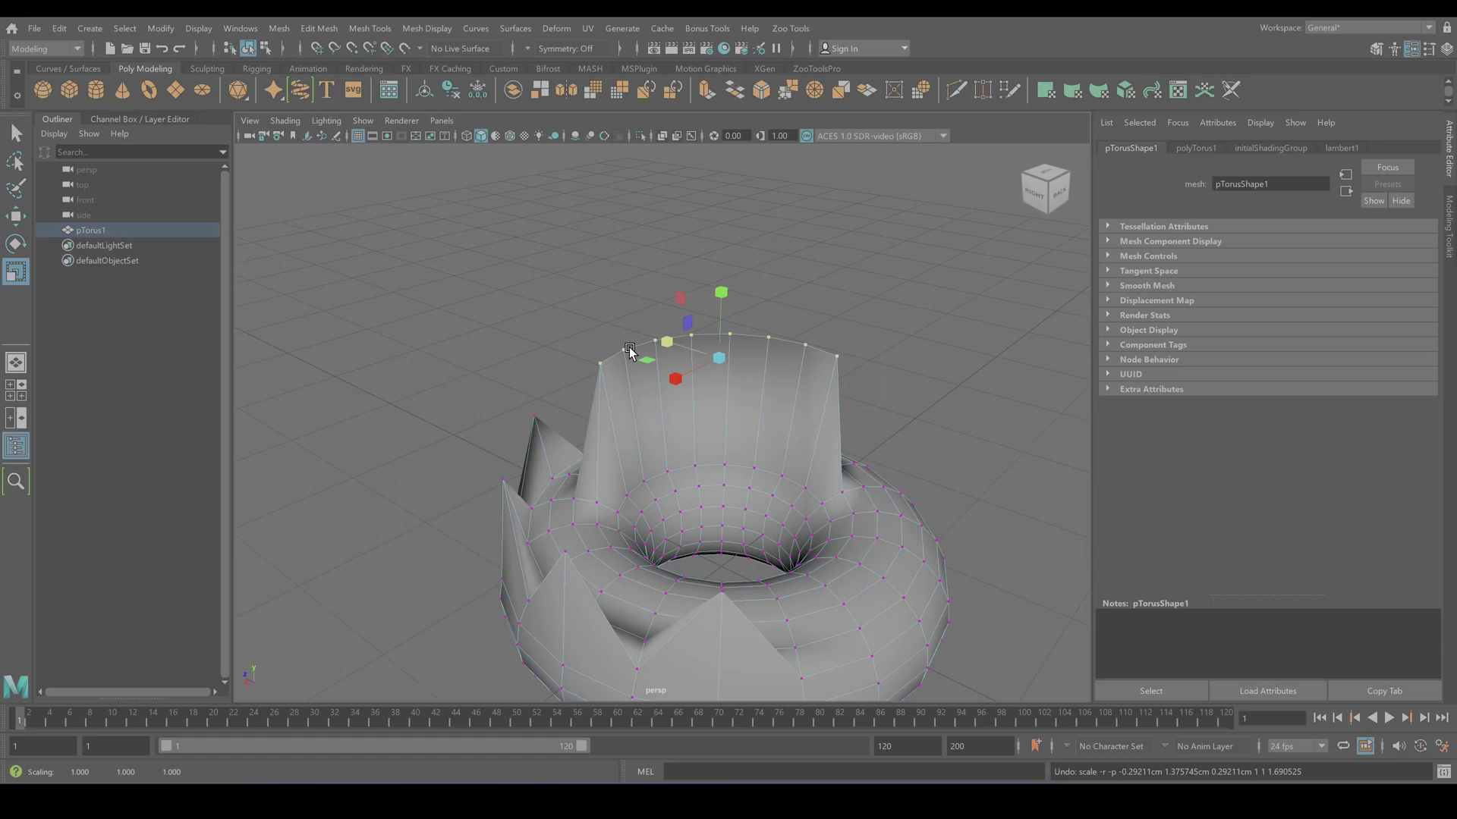
Rotate the wall's top vertex ring so its left side sits higher than its right.
key("e")
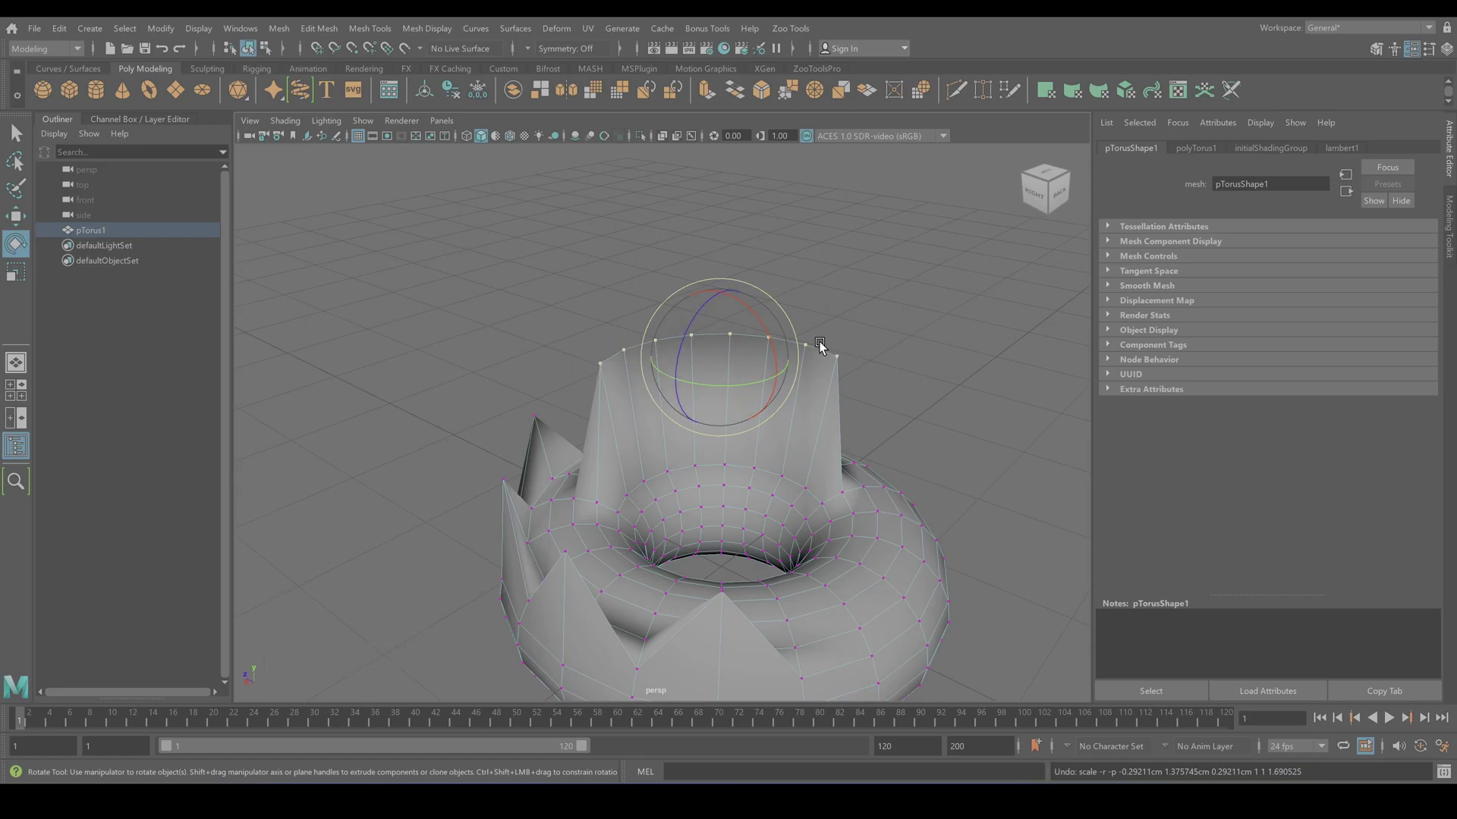
left_click_drag(687, 330, 748, 325)
Clear the selection, reopen 04_Vertices Mode.mb, and put the plain torus into edge mode.
key("q")
left_click(404, 300)
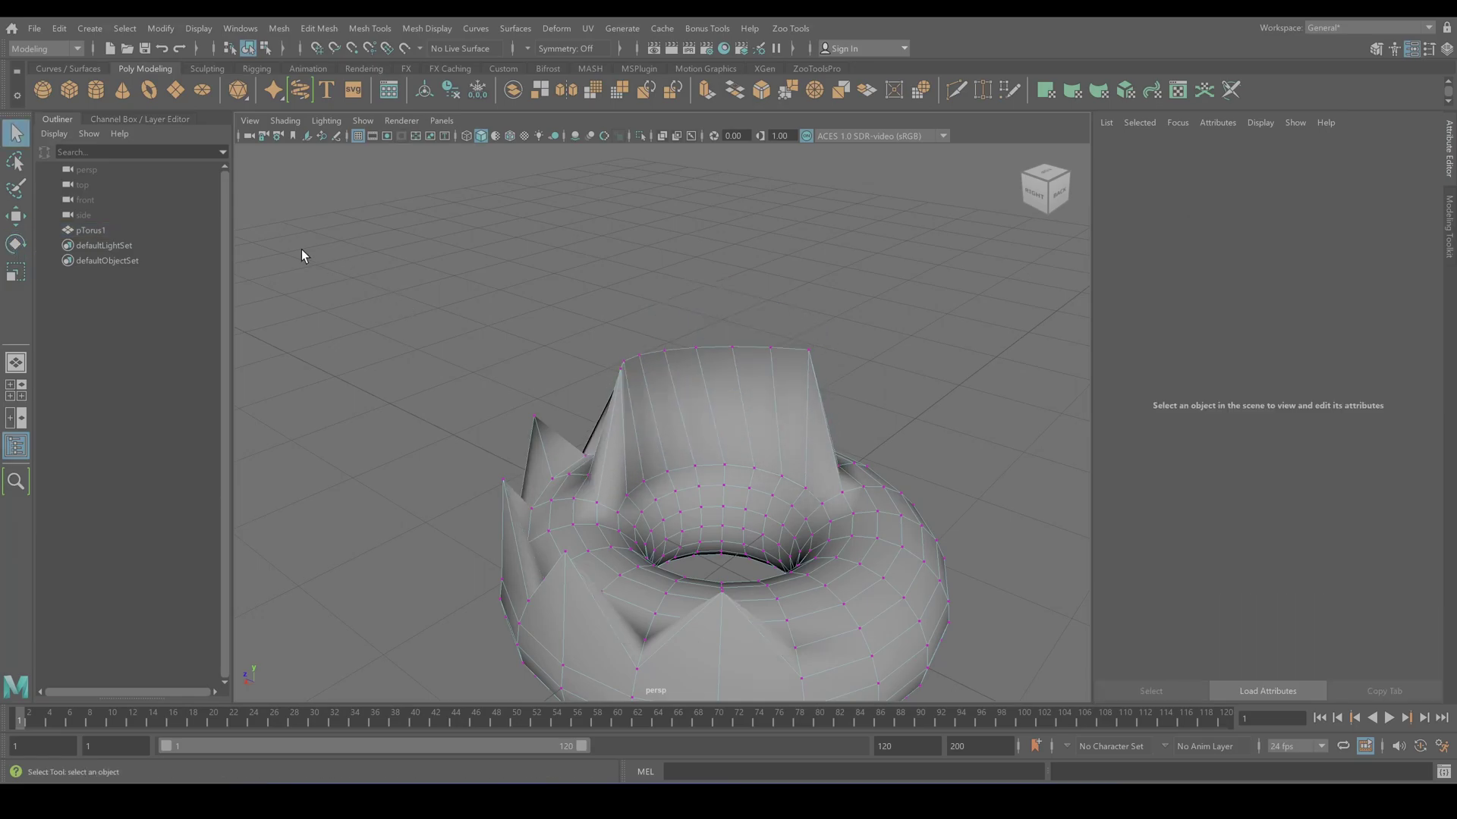
left_click(35, 29)
left_click(65, 68)
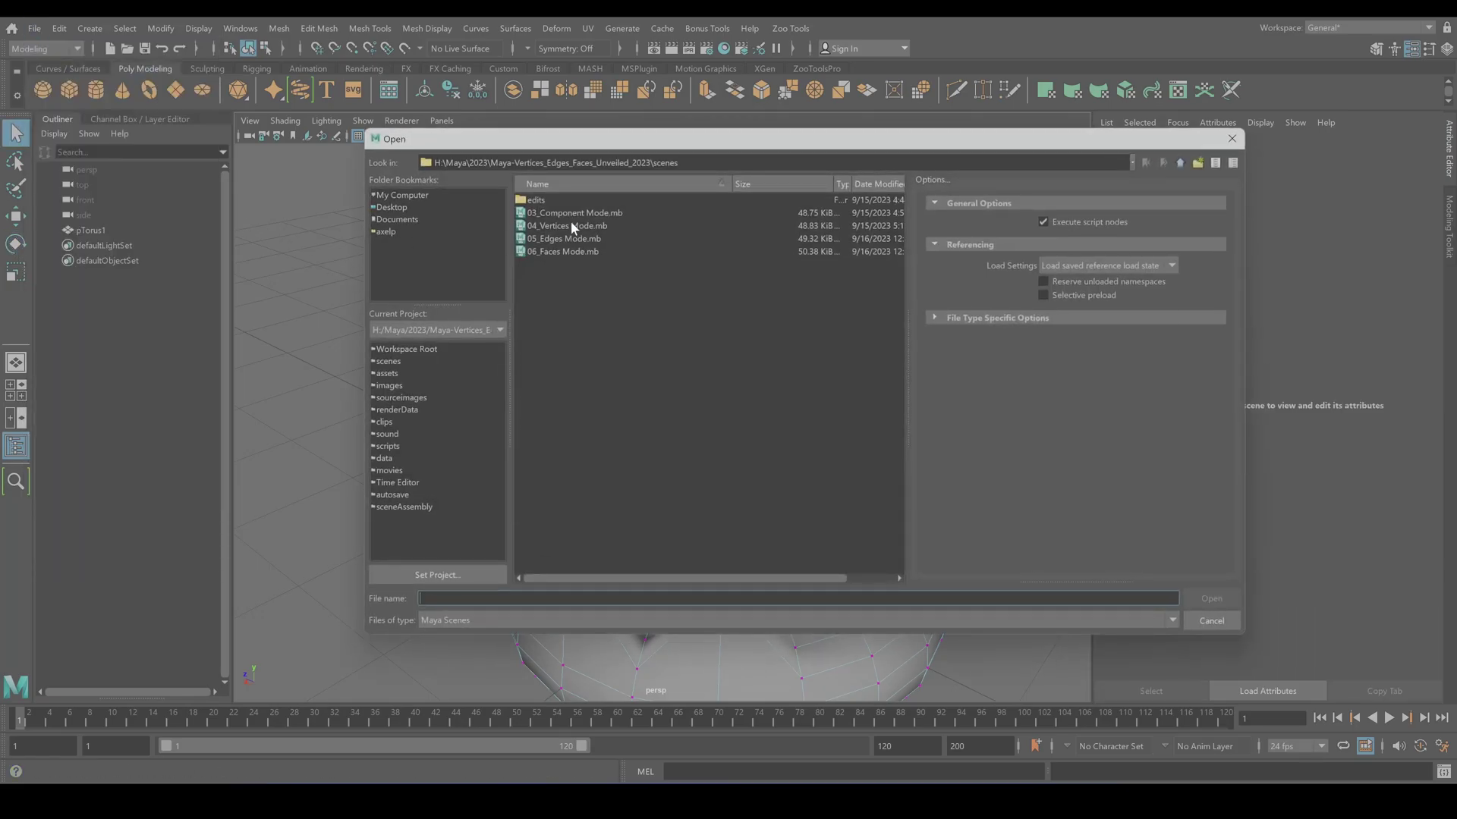
double_click(574, 225)
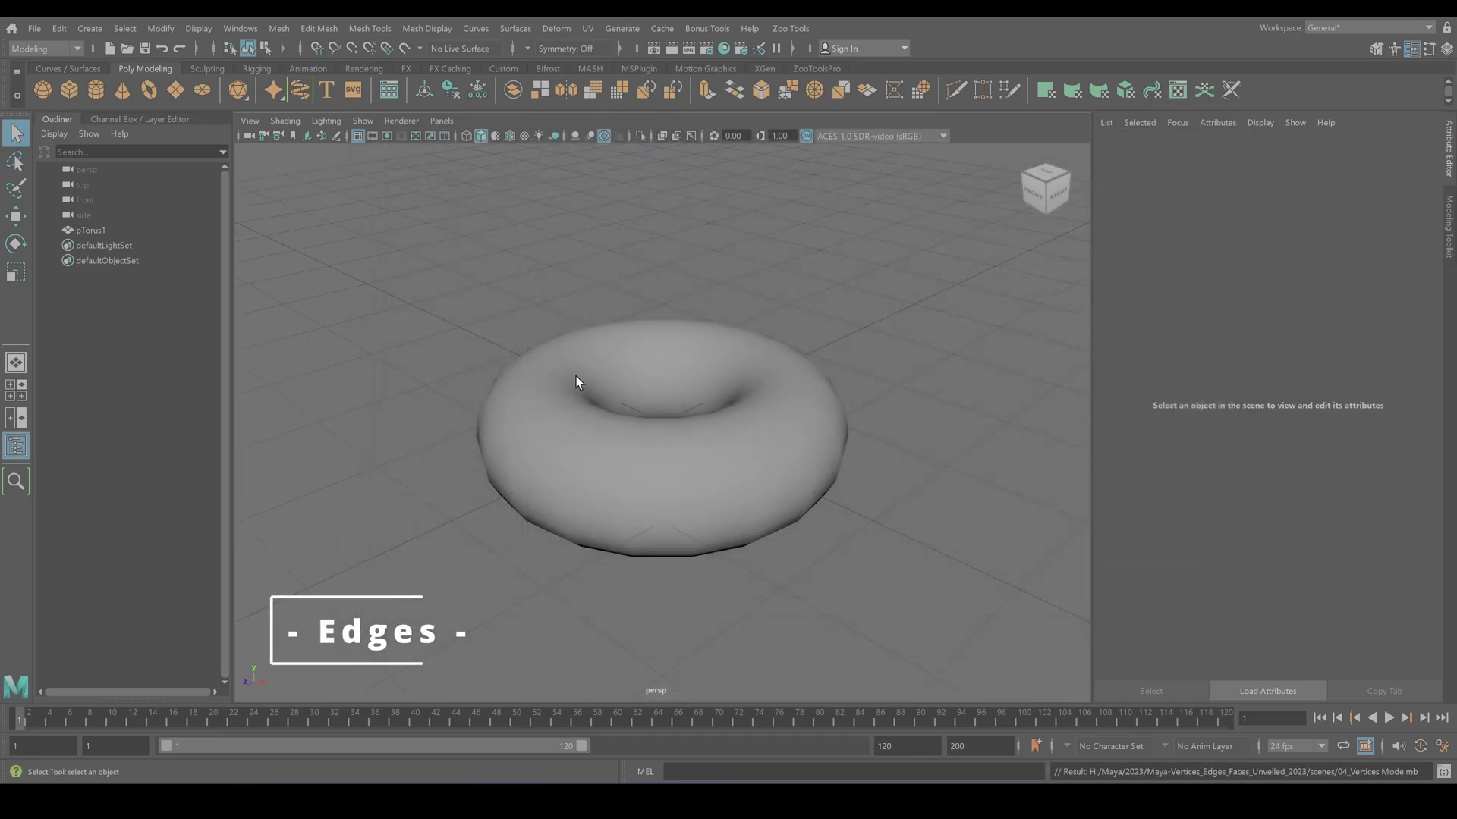
left_click(575, 376)
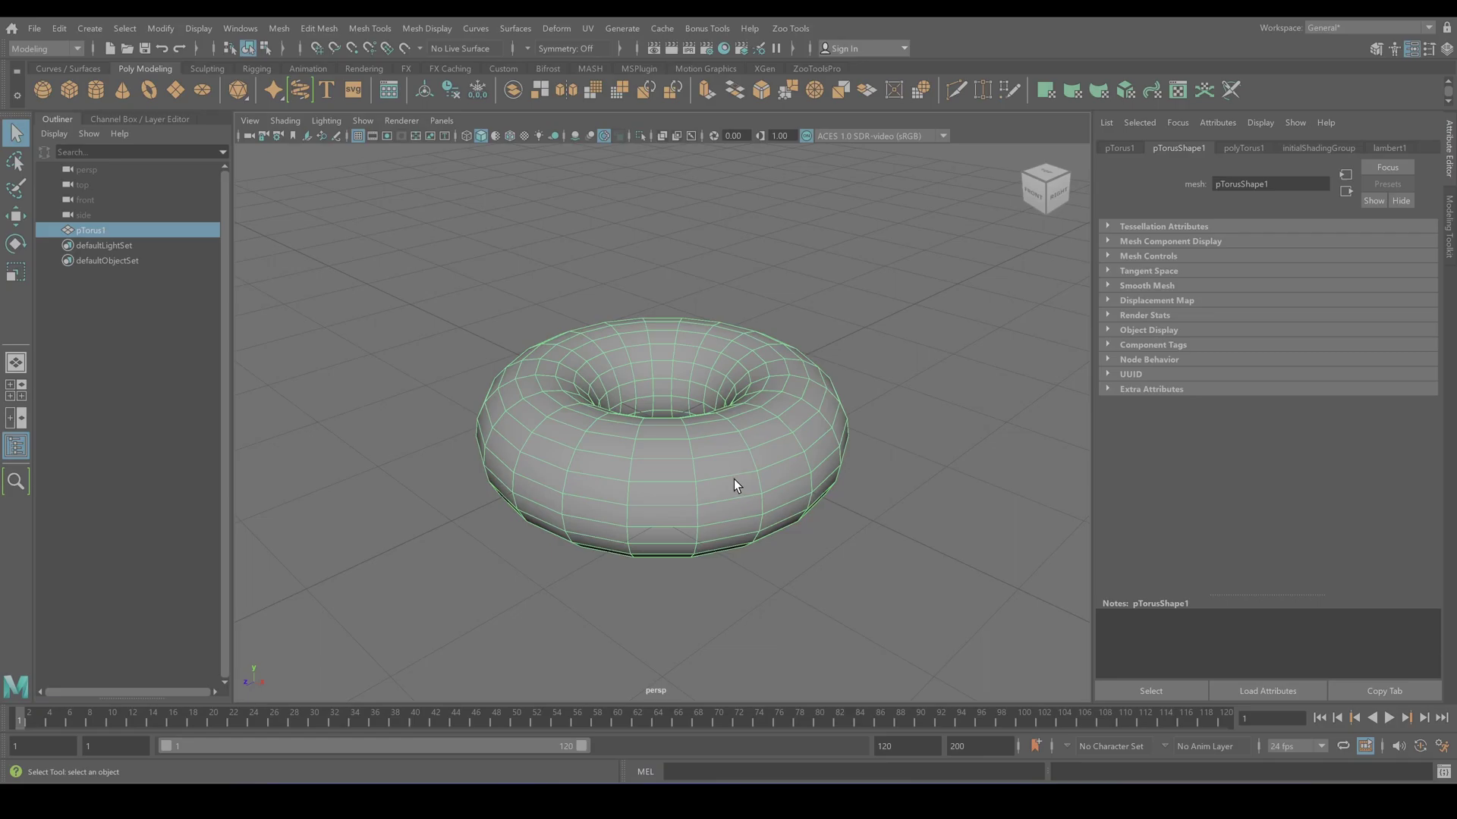
right_click_drag(622, 398, 613, 360)
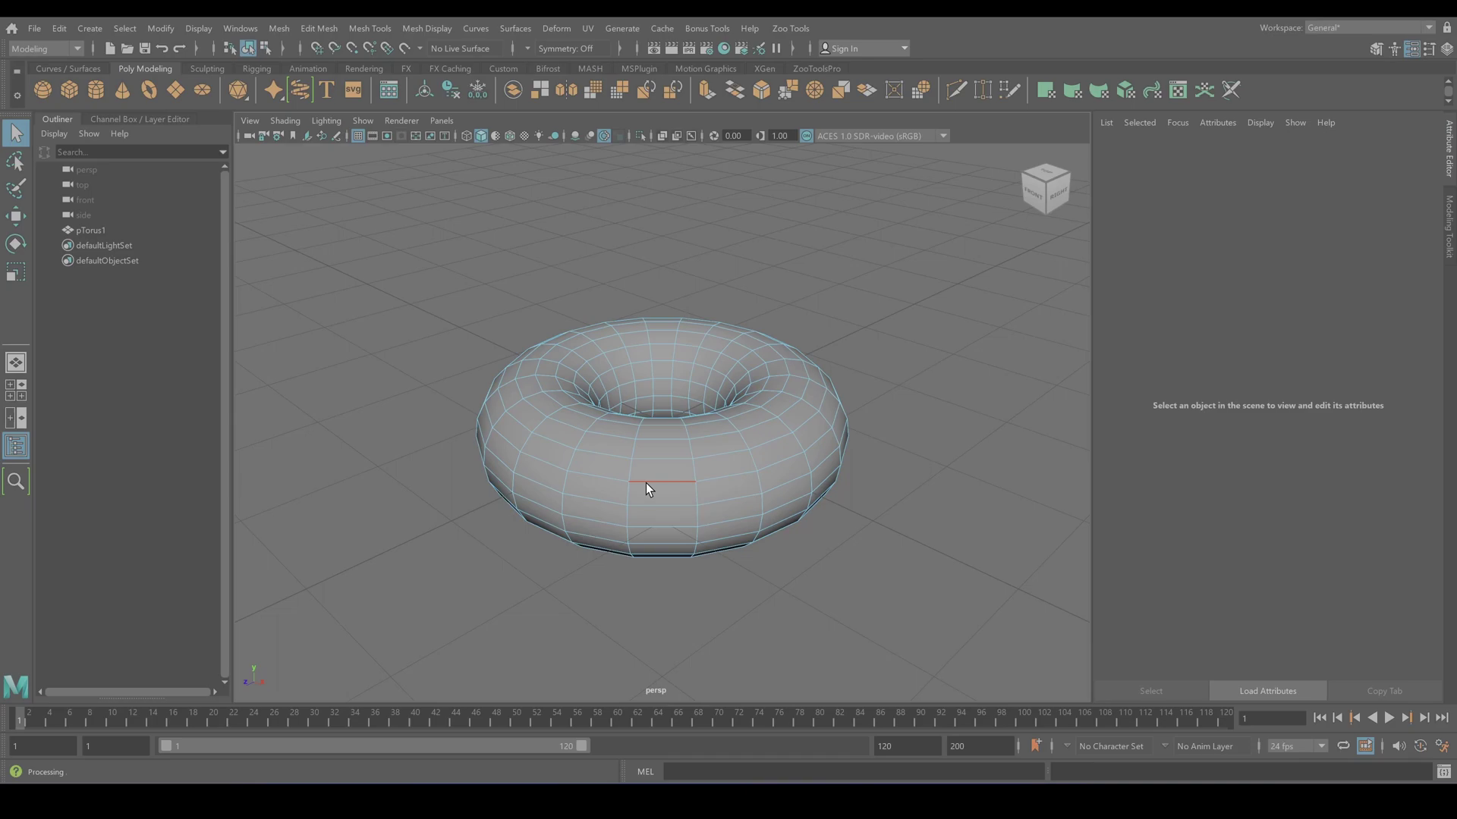
key("w")
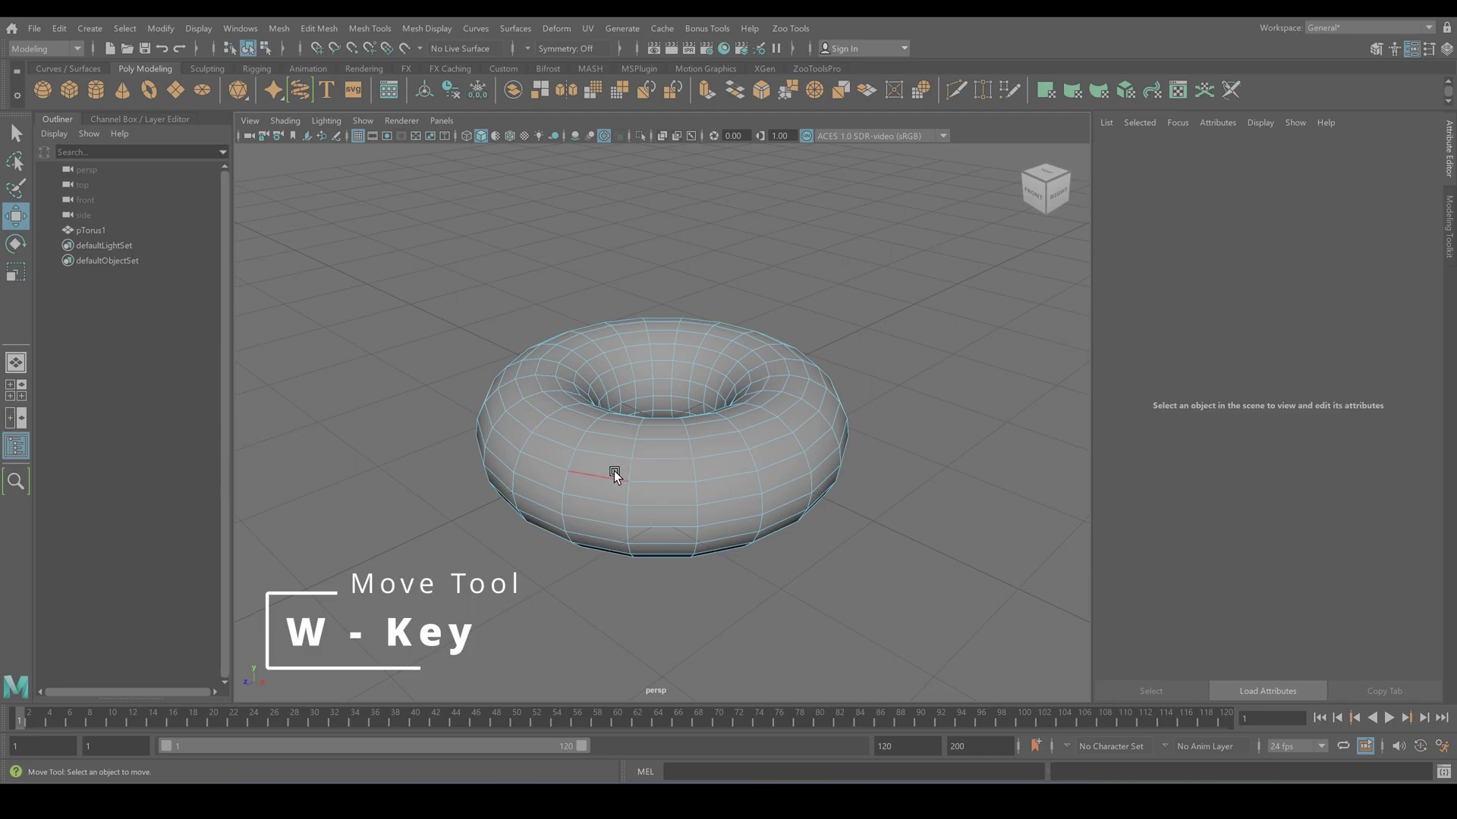
left_click(603, 438)
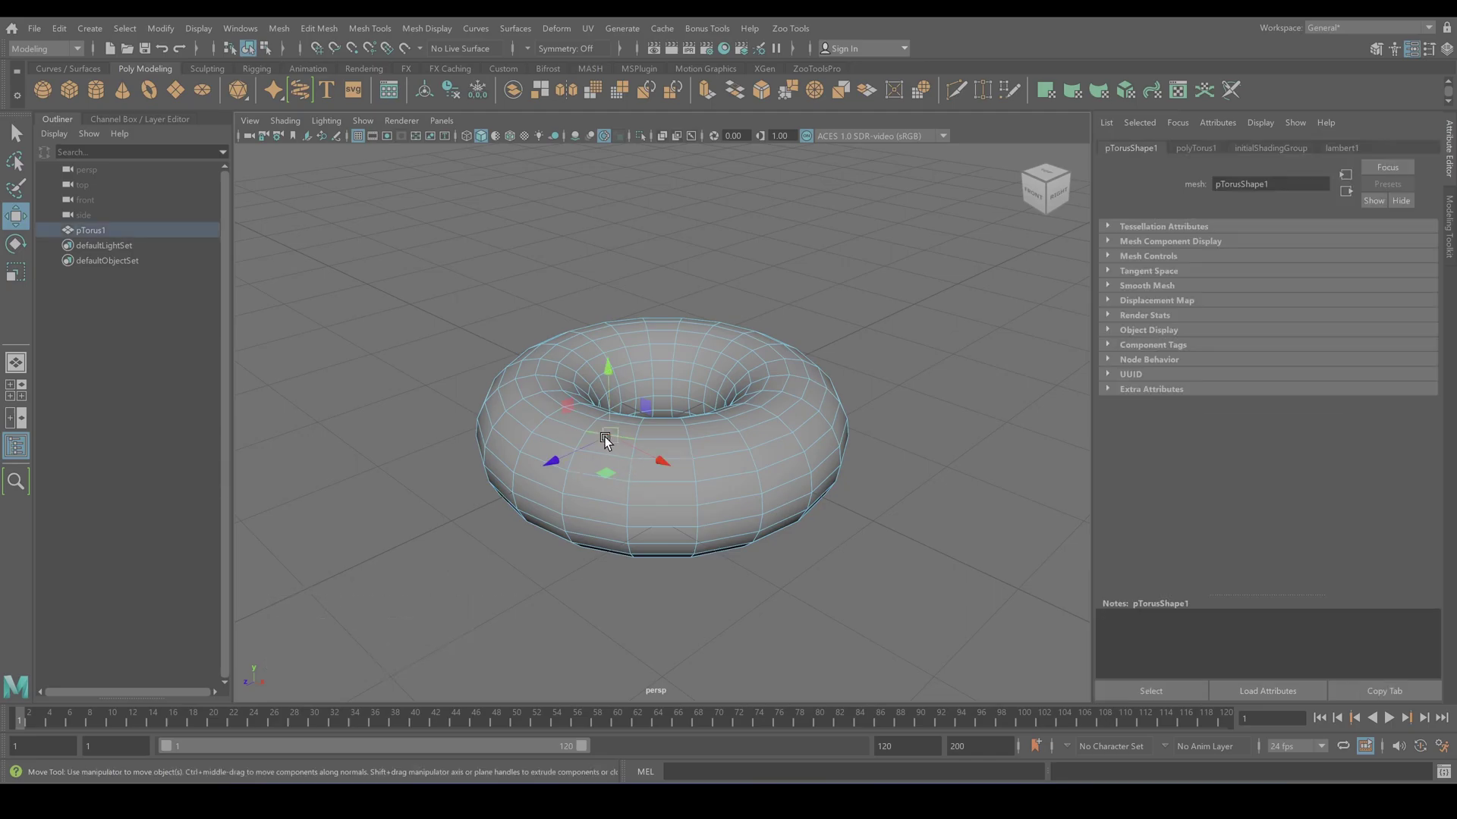
left_click_drag(609, 435, 486, 457)
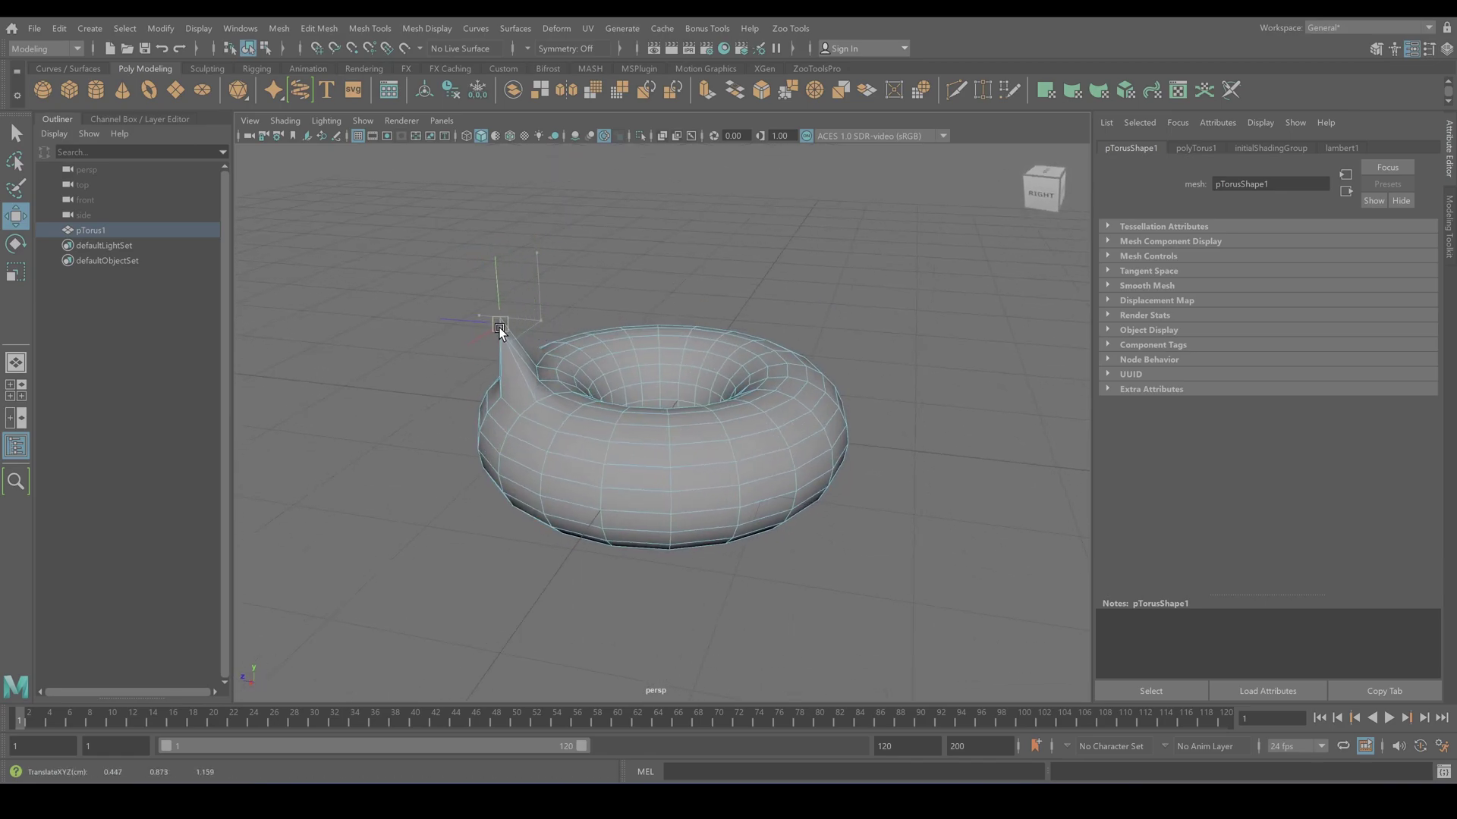
key("ctrl+z")
left_click_drag(479, 471, 522, 461, "alt")
key("shift+z")
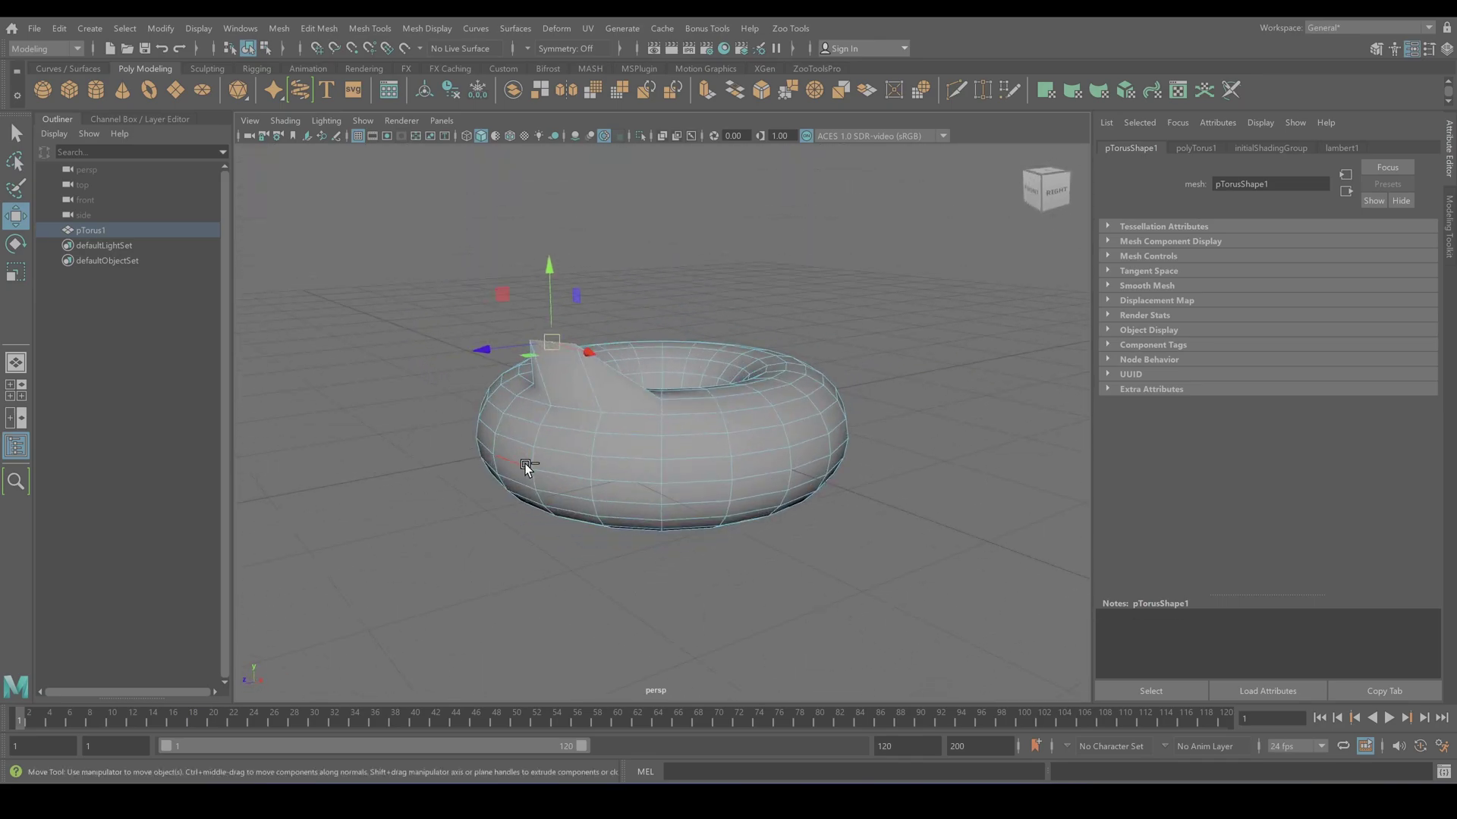
key("ctrl+z")
key("ctrl+z")
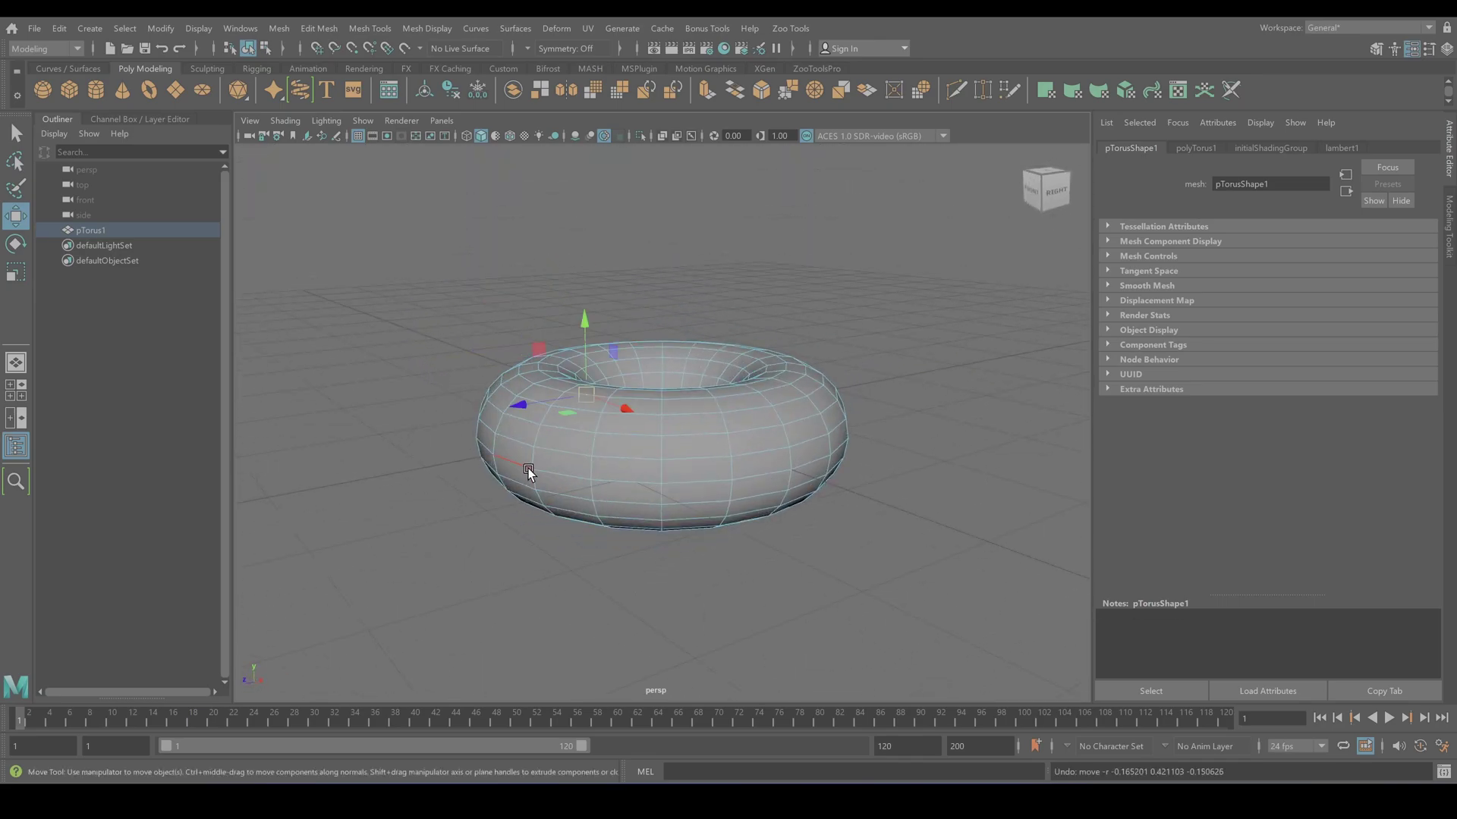
Select a front edge, then add the whole connected edge row across the torus front.
left_click(622, 457)
left_click(764, 462, "shift")
left_click(669, 416, "shift")
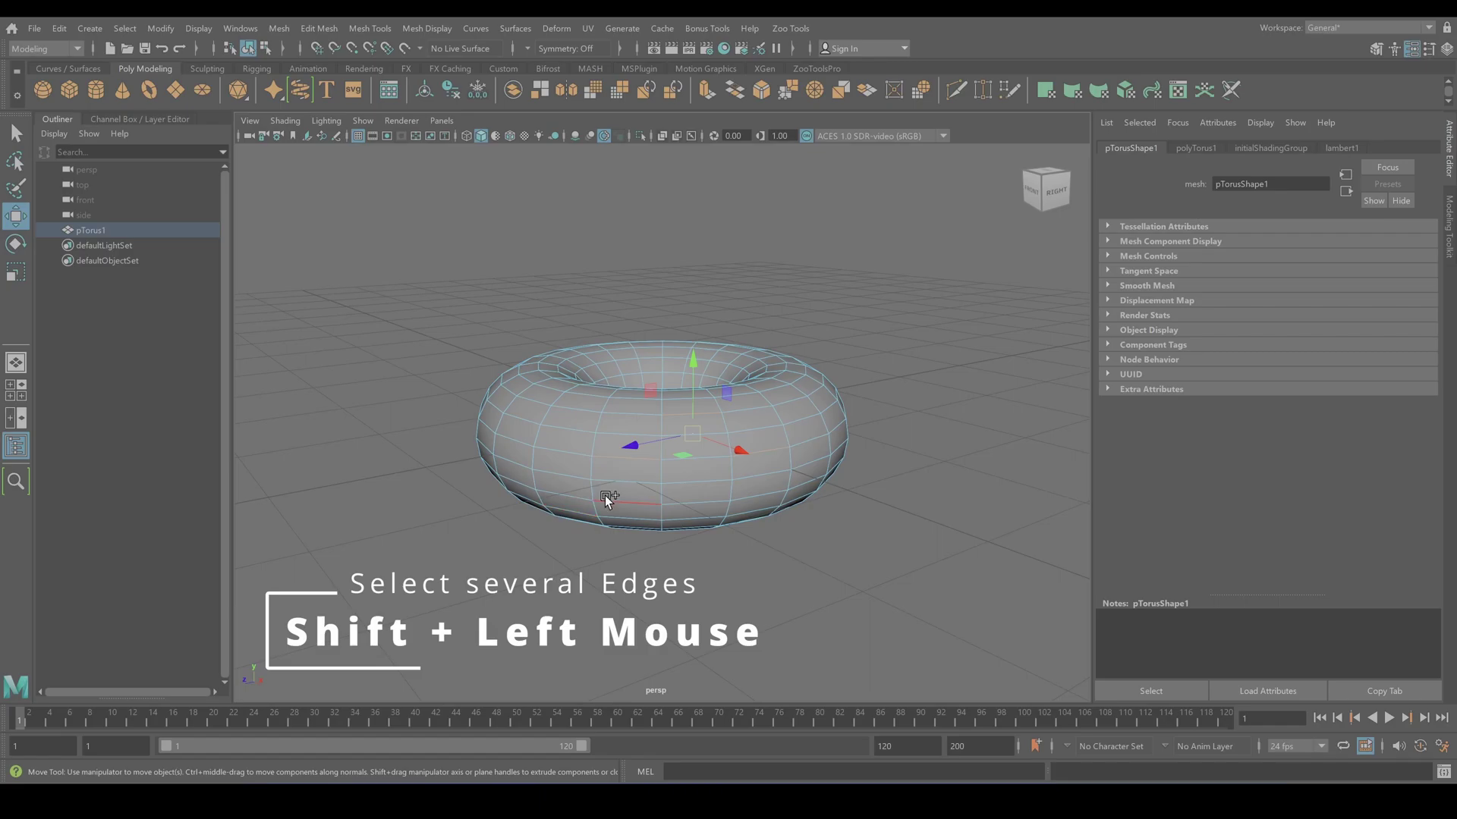
left_click(626, 503, "shift")
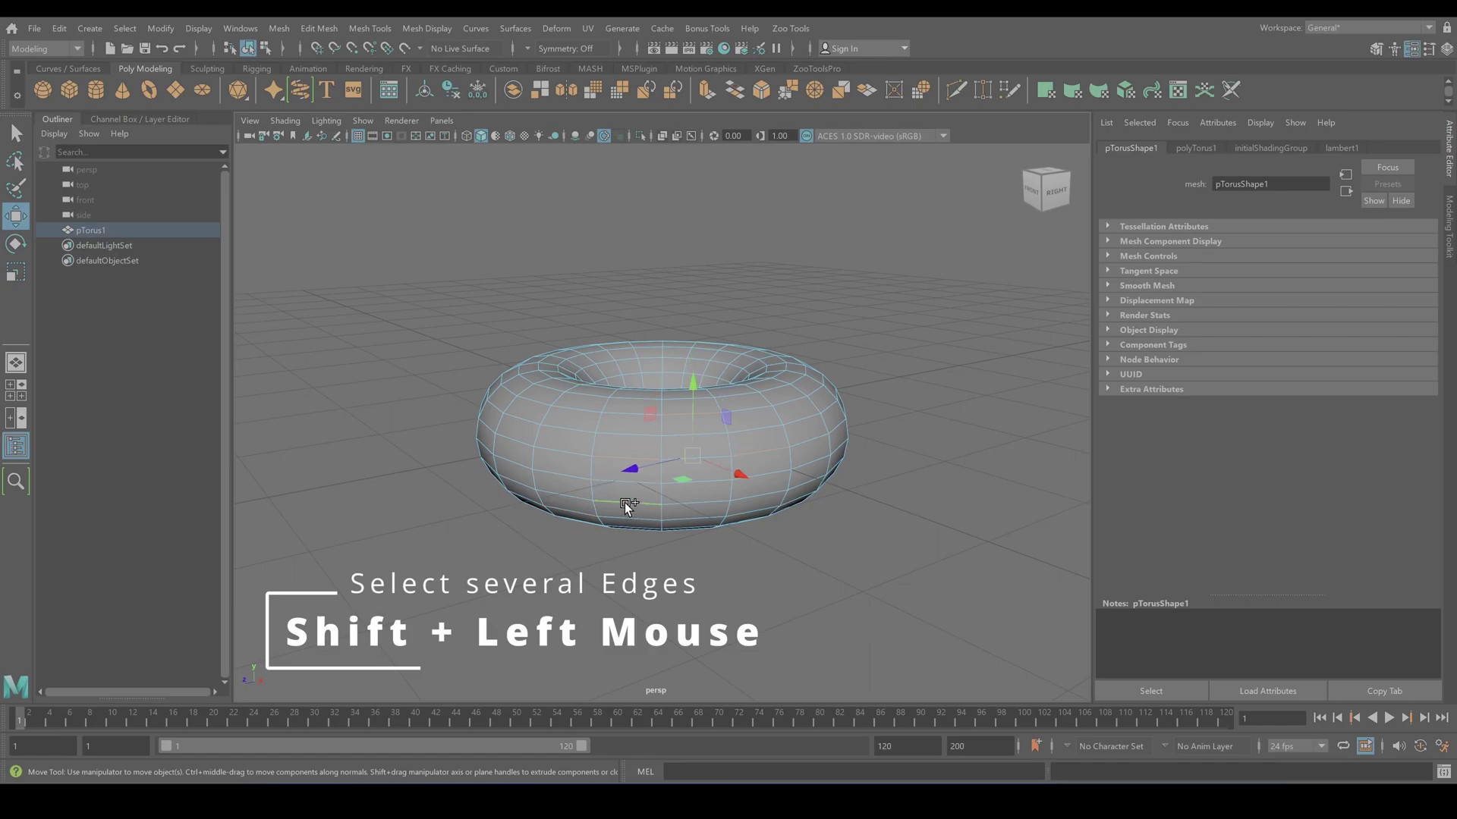
left_click(628, 547)
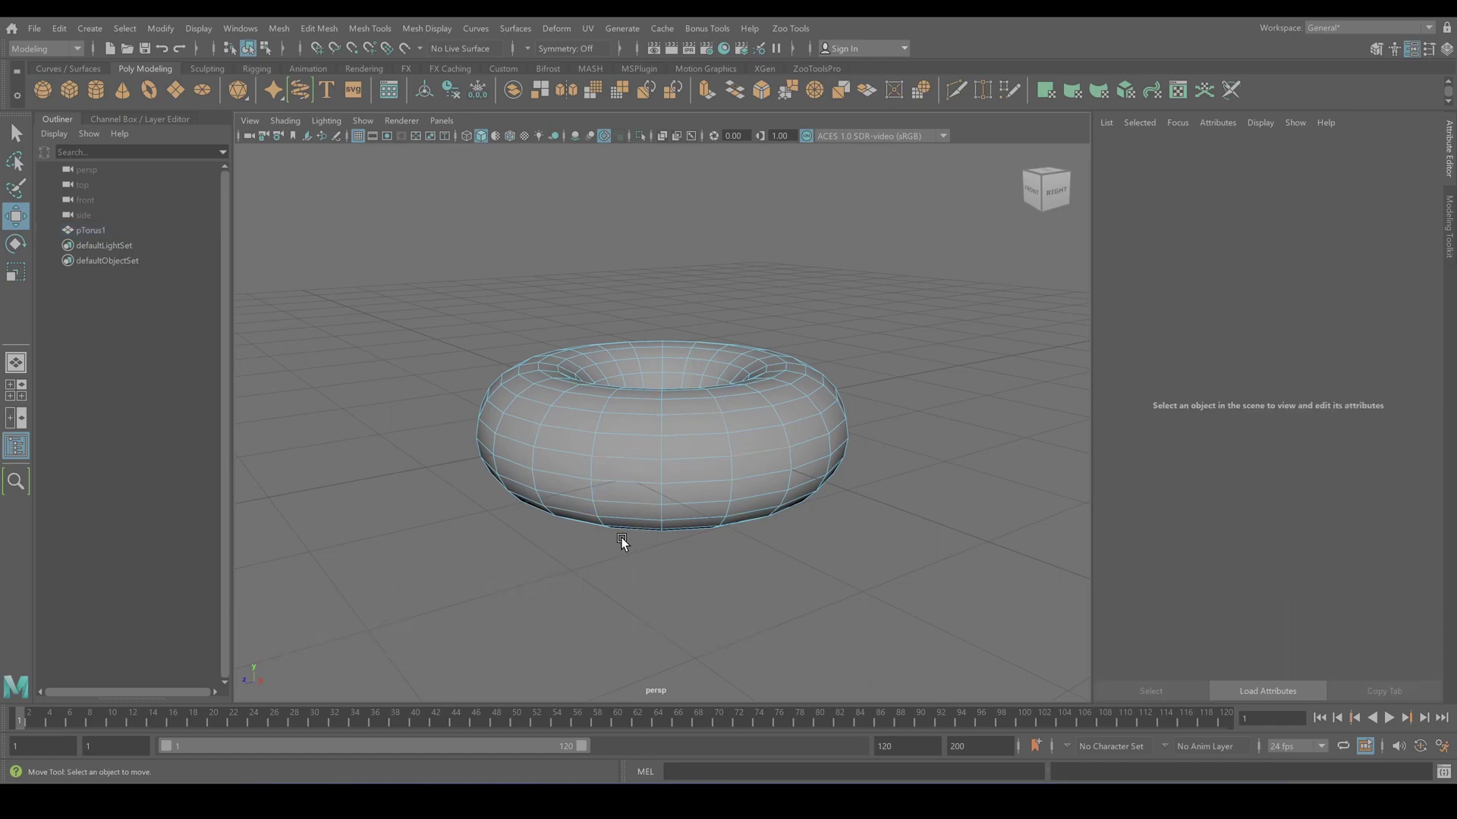
left_click(615, 459)
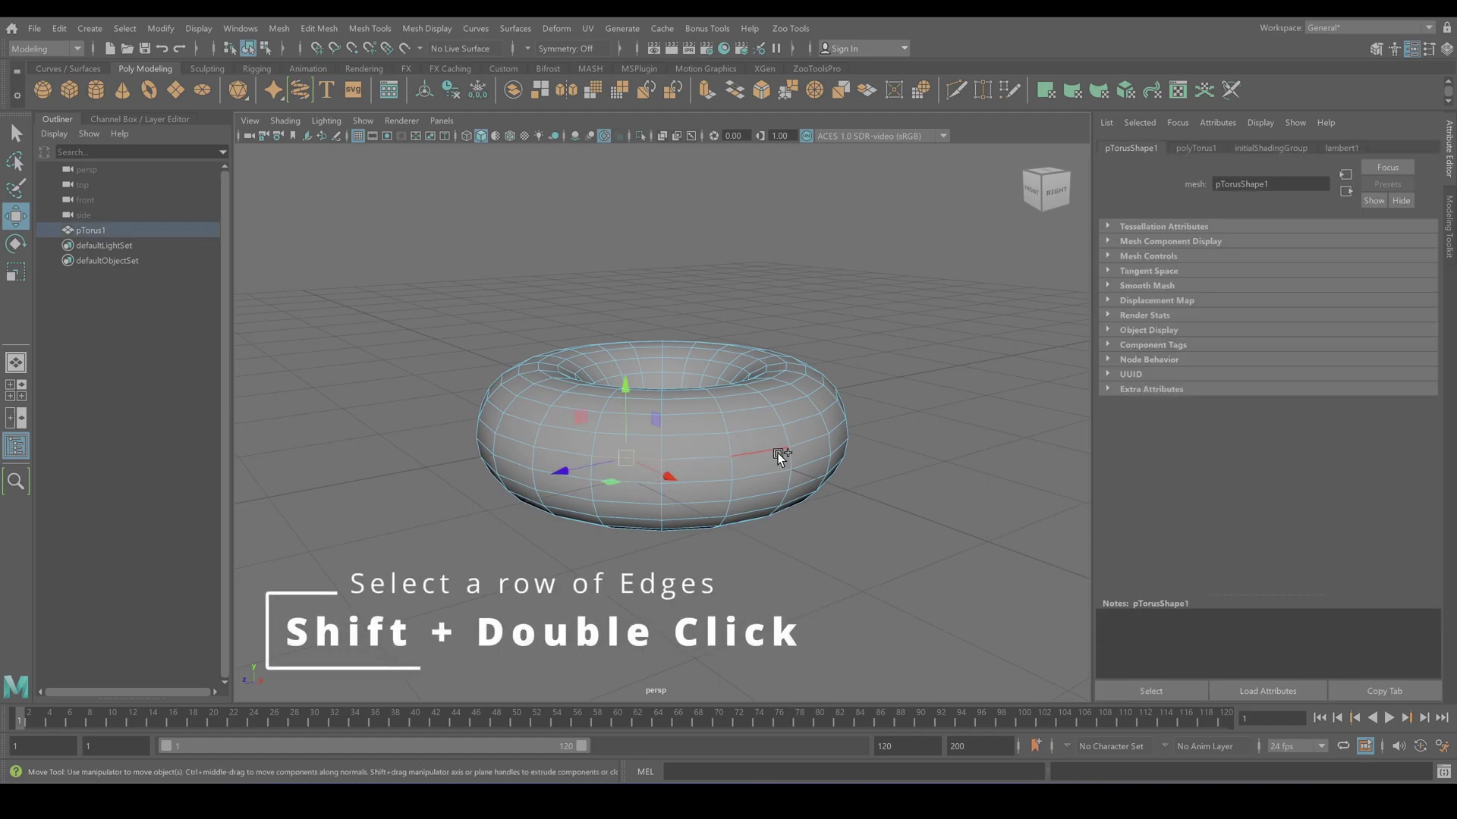
double_click(808, 440, "shift")
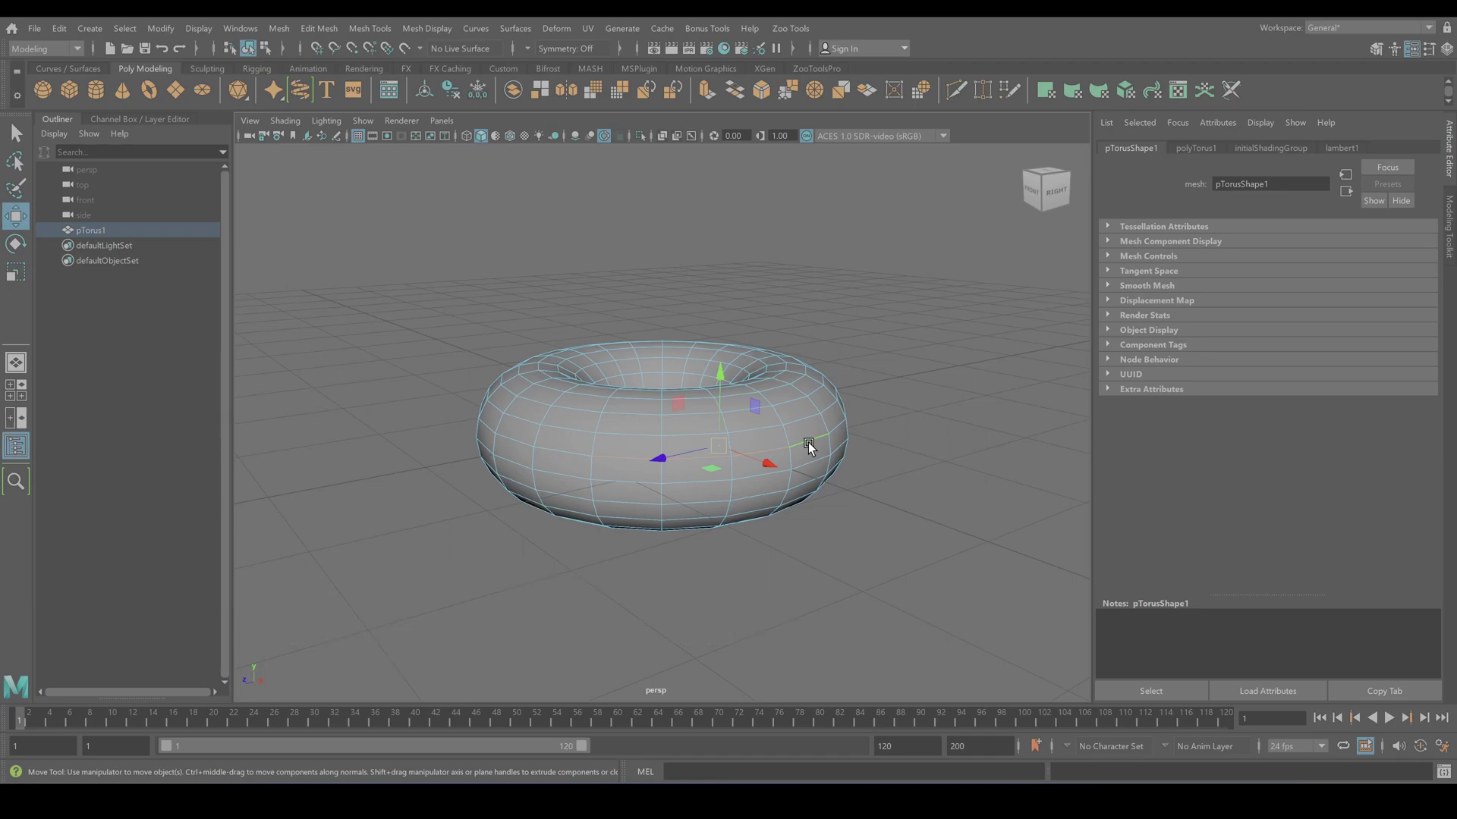
Select the torus's inner edge loop and move it straight up into a tall central collar.
left_click(671, 583)
left_click_drag(612, 528, 585, 540, "alt")
right_click_drag(584, 540, 640, 634, "alt")
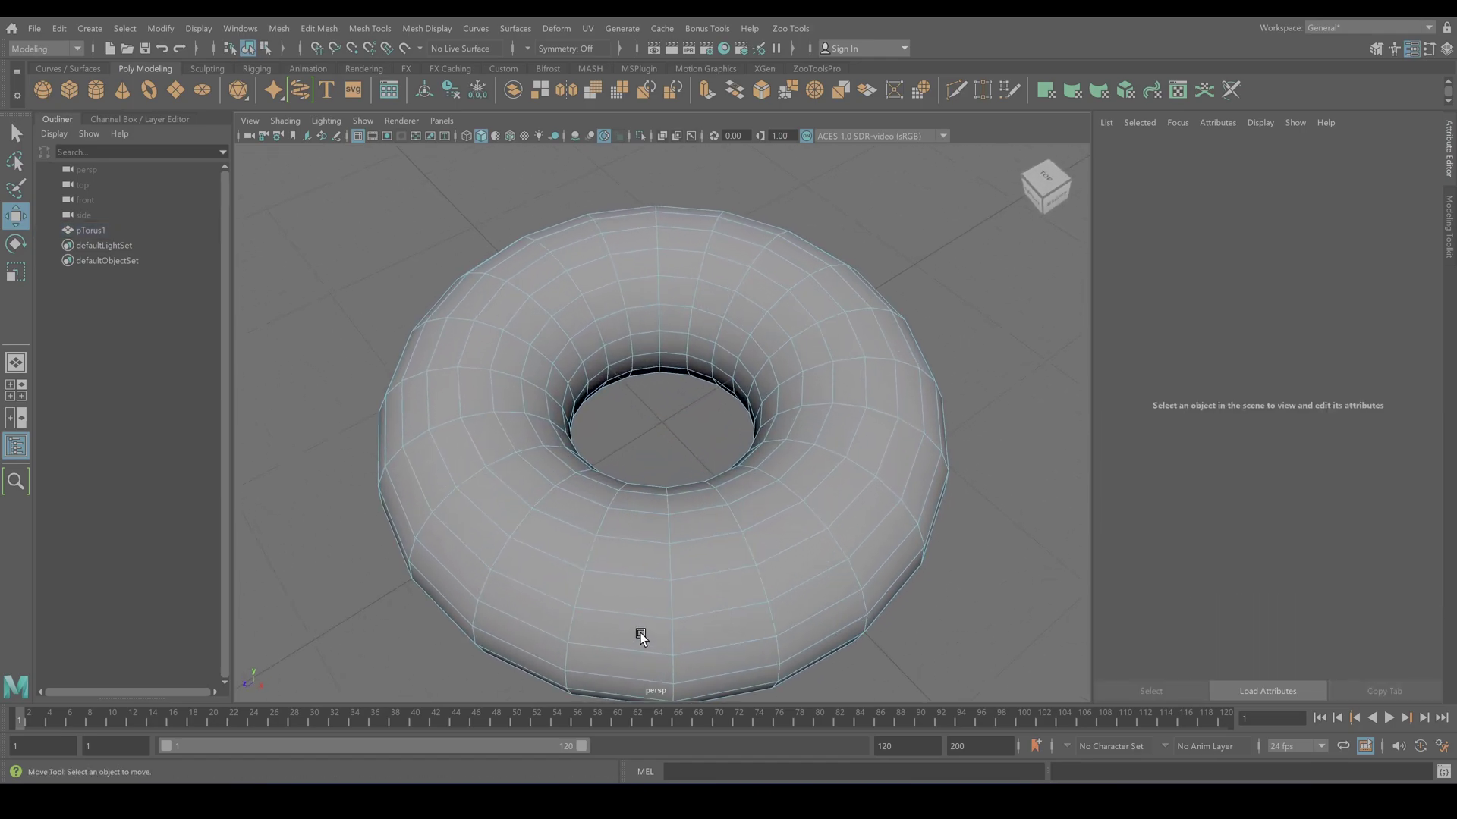
double_click(563, 522)
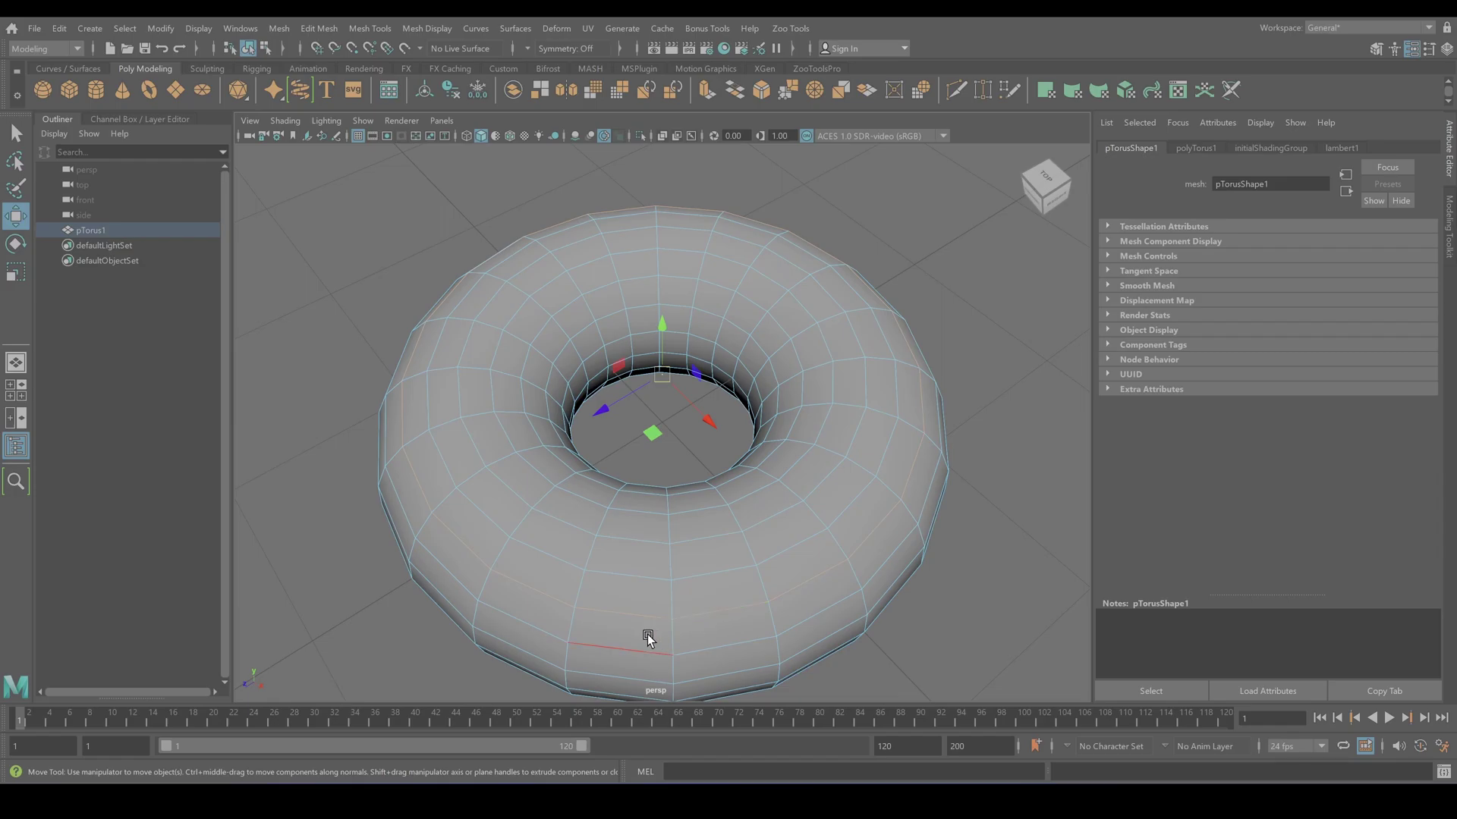
left_click_drag(645, 640, 676, 586, "alt")
left_click_drag(662, 288, 674, 244)
left_click_drag(729, 495, 787, 483, "alt")
key("ctrl+z")
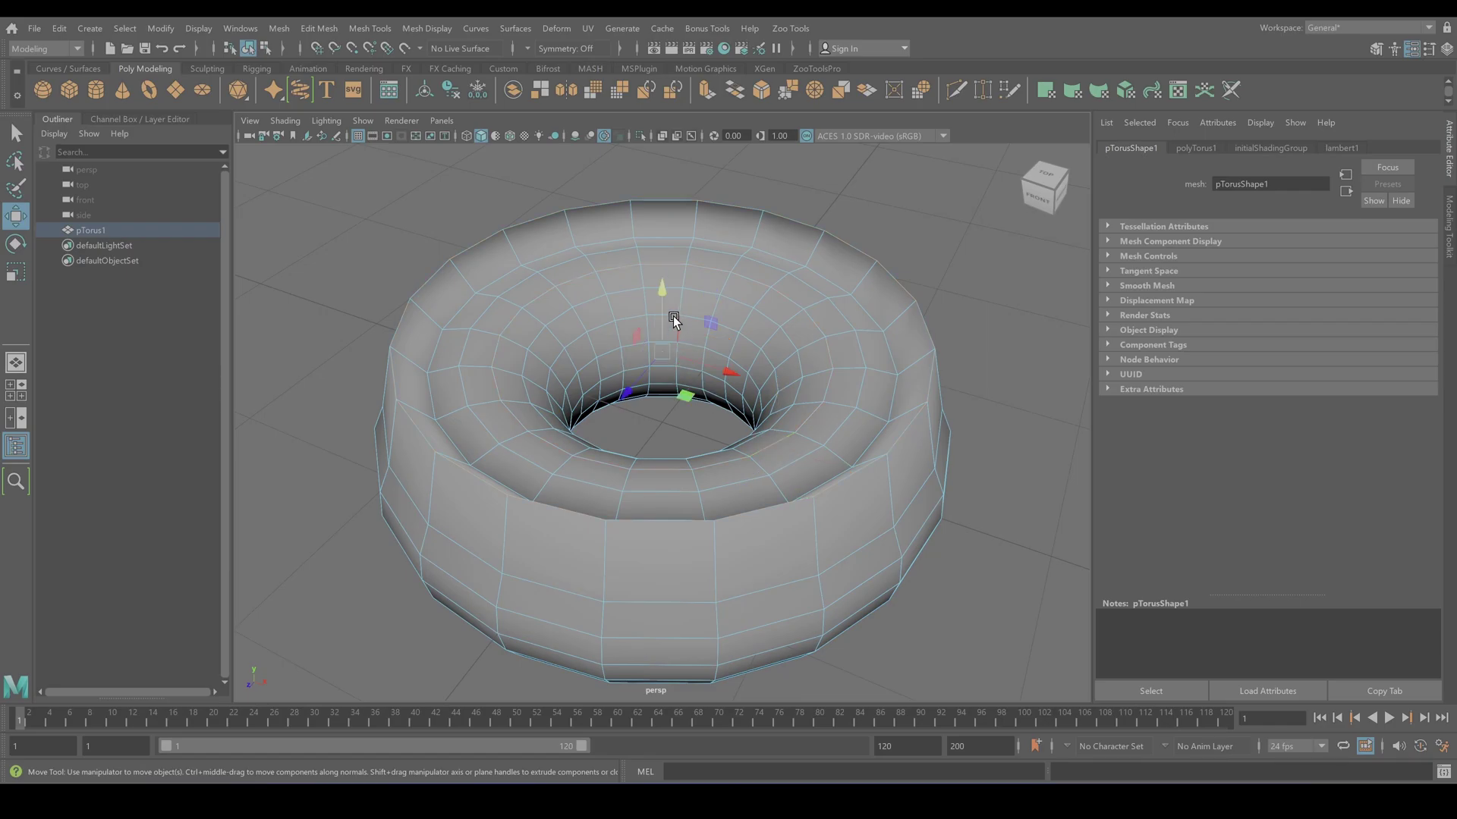
left_click_drag(664, 296, 667, 166)
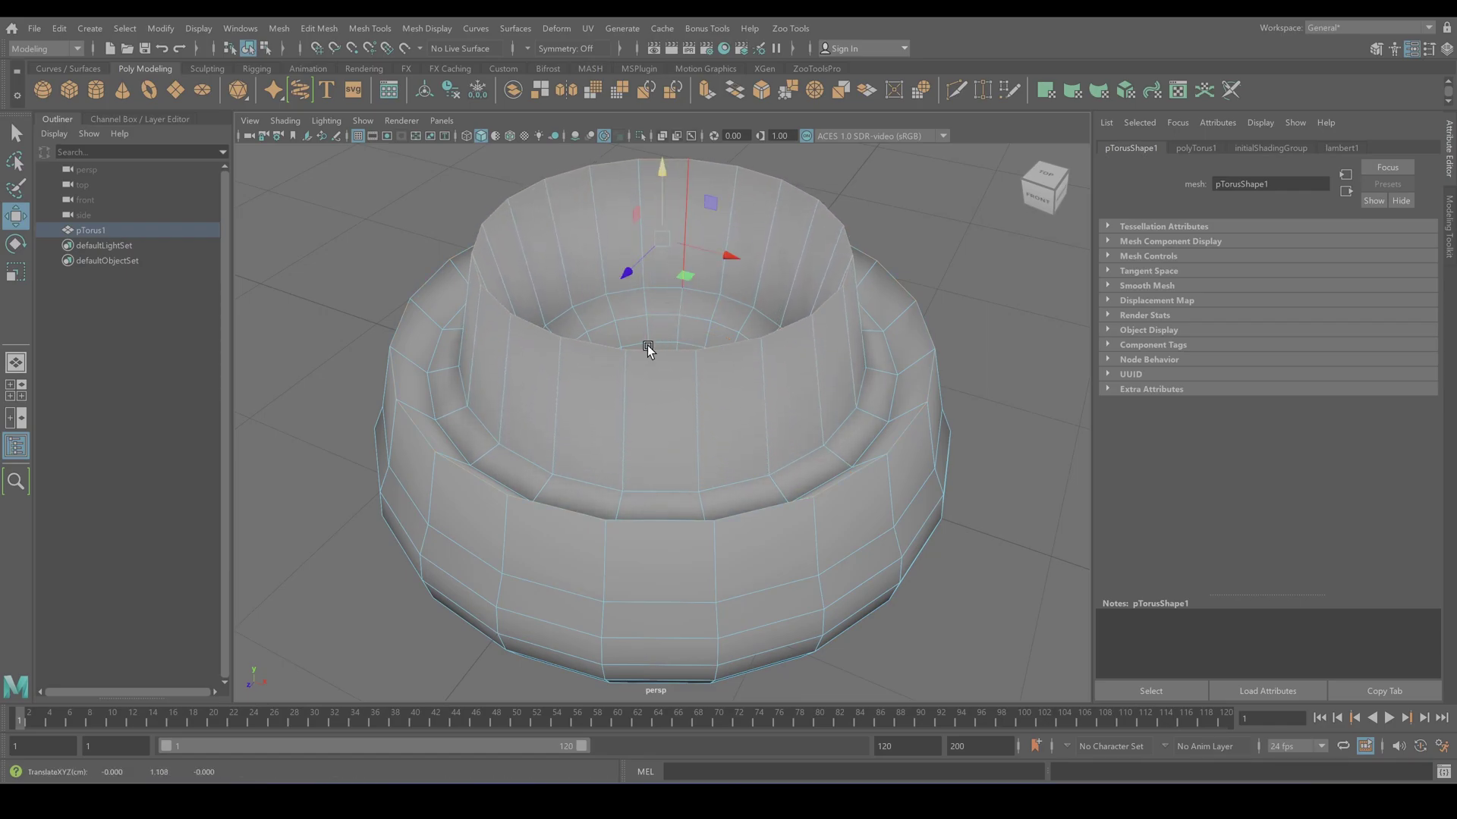
mouse_move(647, 348)
left_mouse_down("alt")
mouse_move(613, 333)
mouse_move(617, 314)
mouse_move(648, 349)
left_mouse_up("alt")
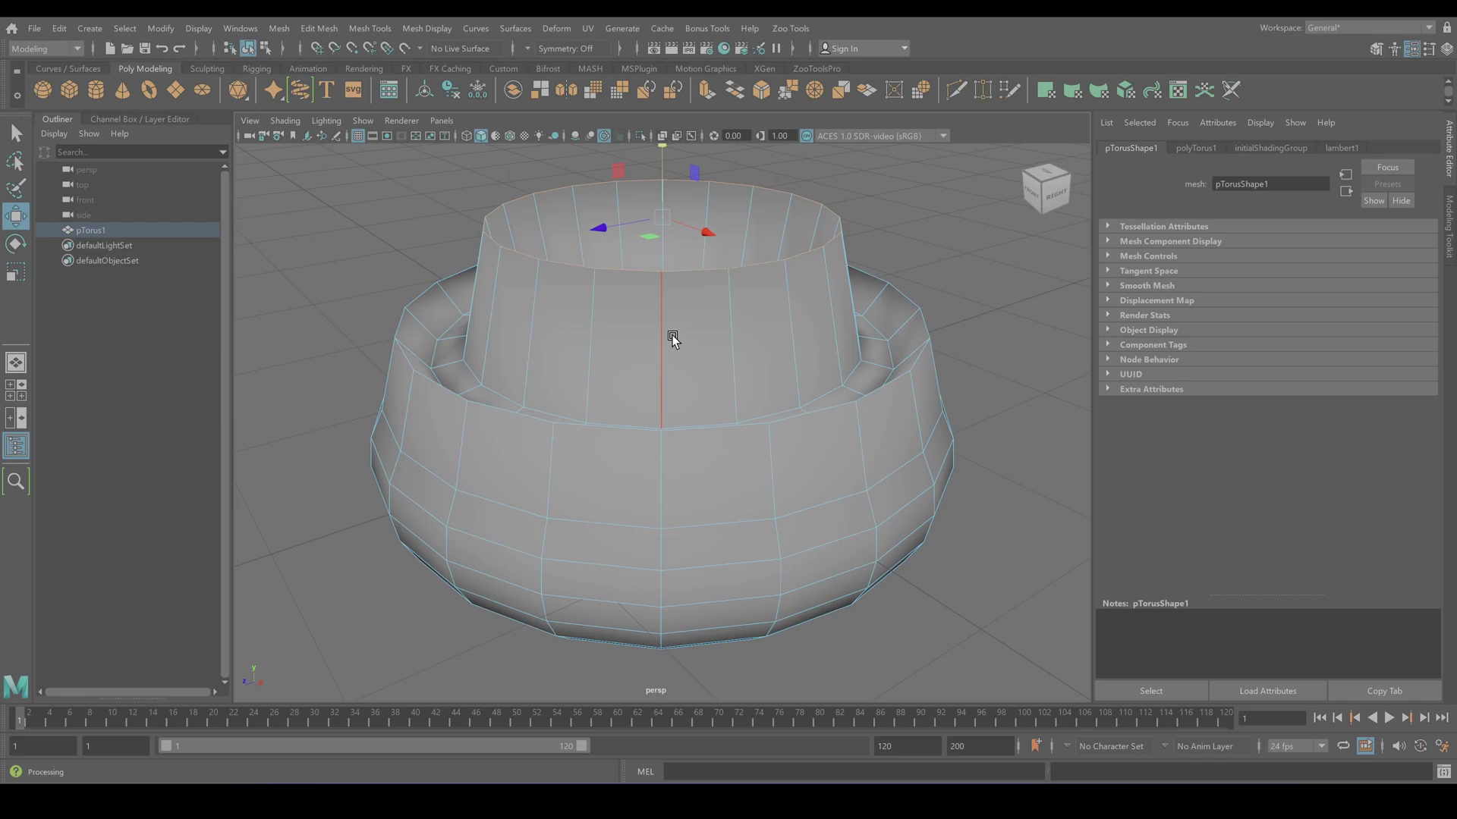
left_click_drag(699, 361, 716, 408, "alt")
Scale the collar's top ring inward into a narrow cone, then rotate it for a slight twist.
key("r")
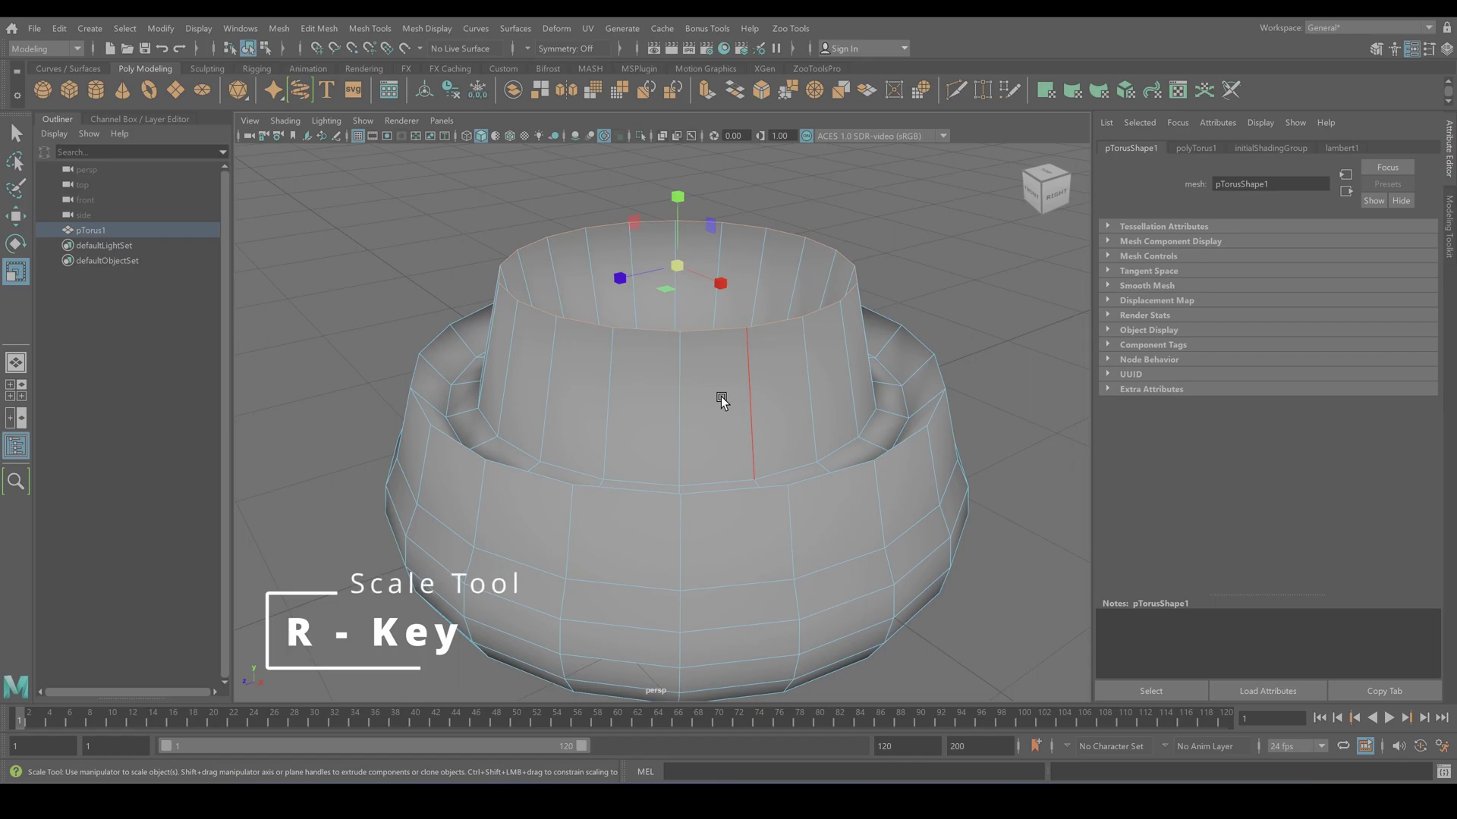
left_click_drag(677, 270, 582, 326)
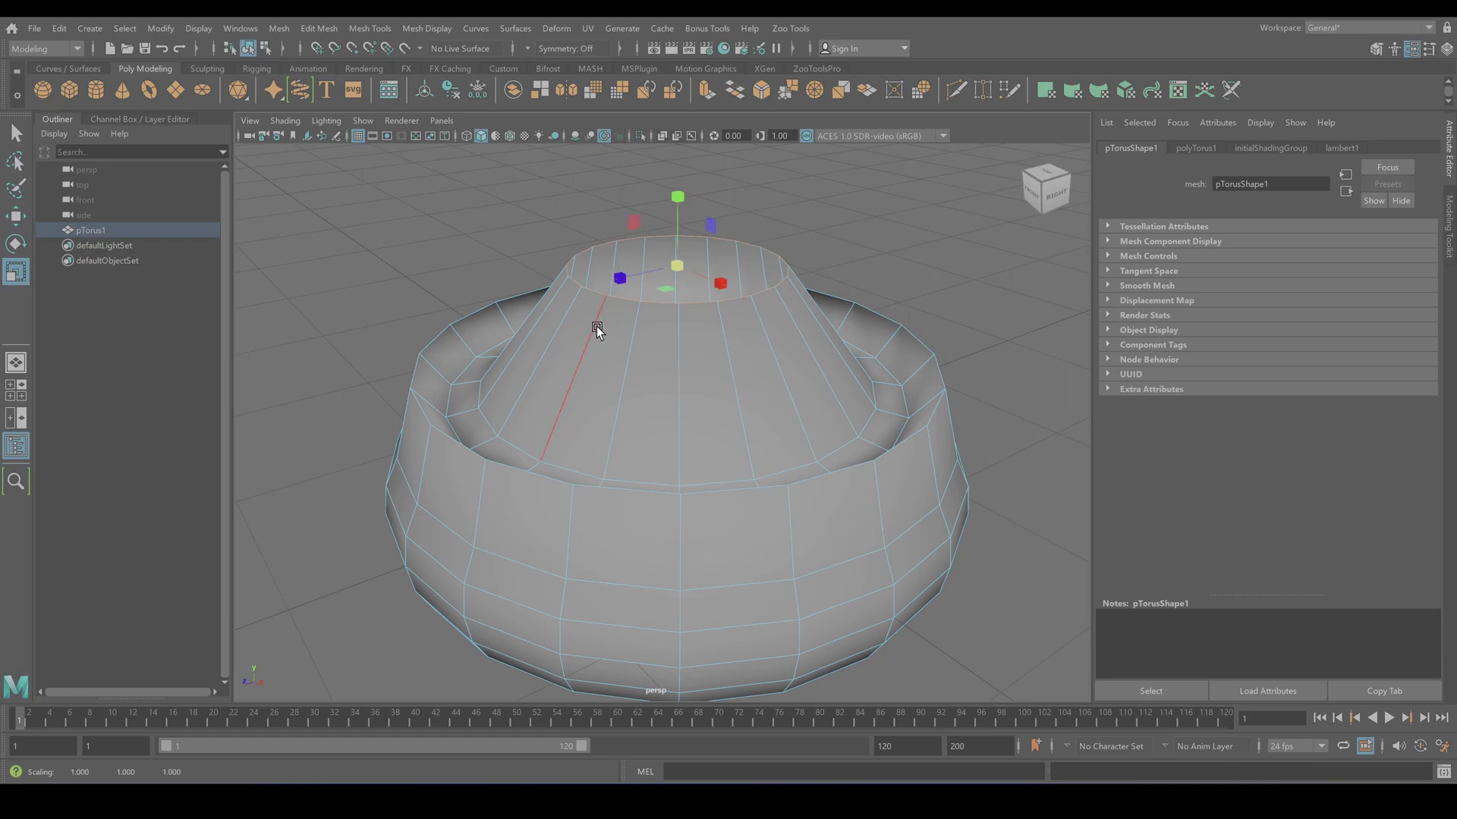
key("e")
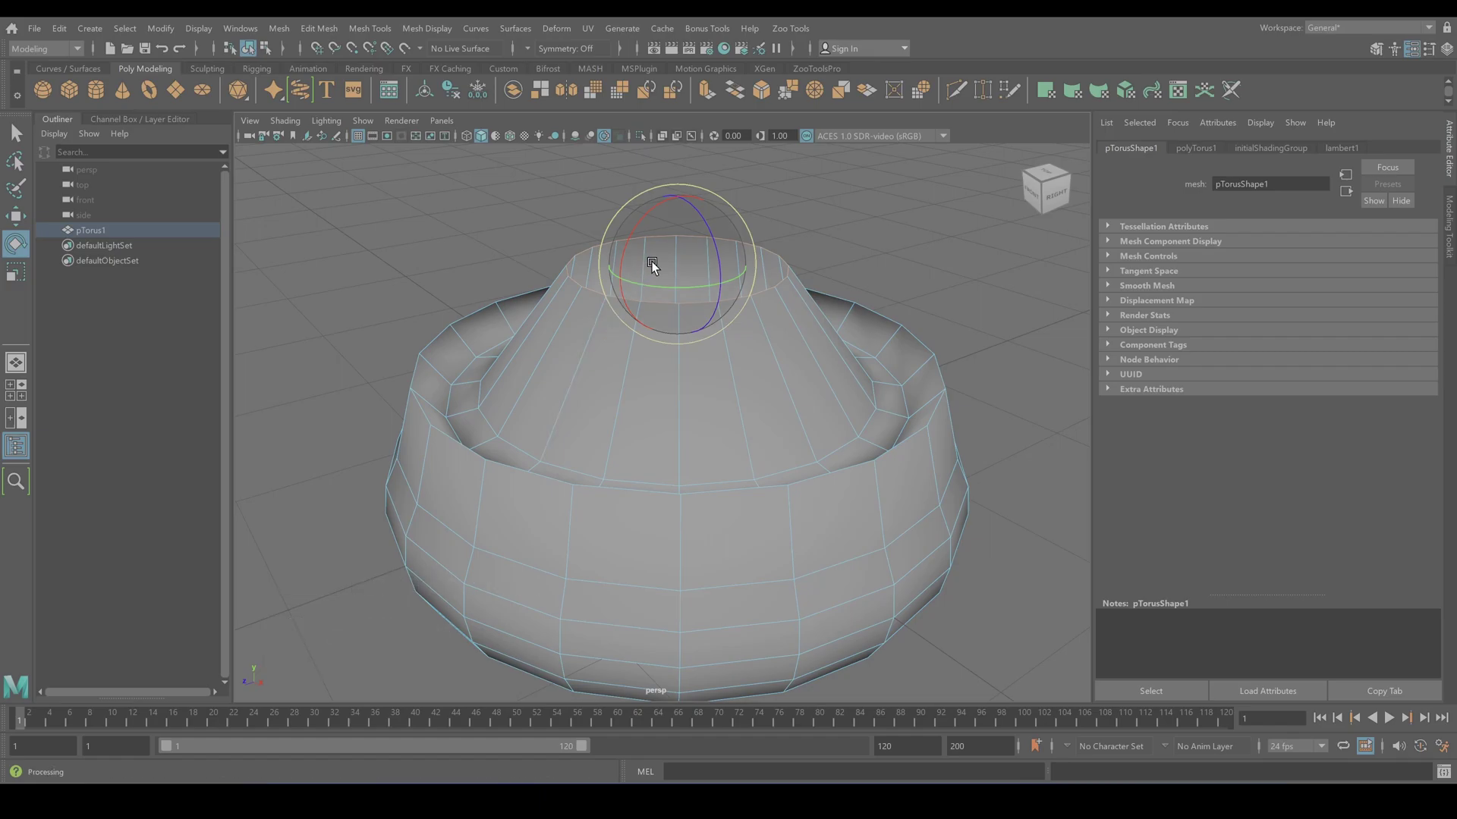
left_click_drag(664, 258, 699, 290)
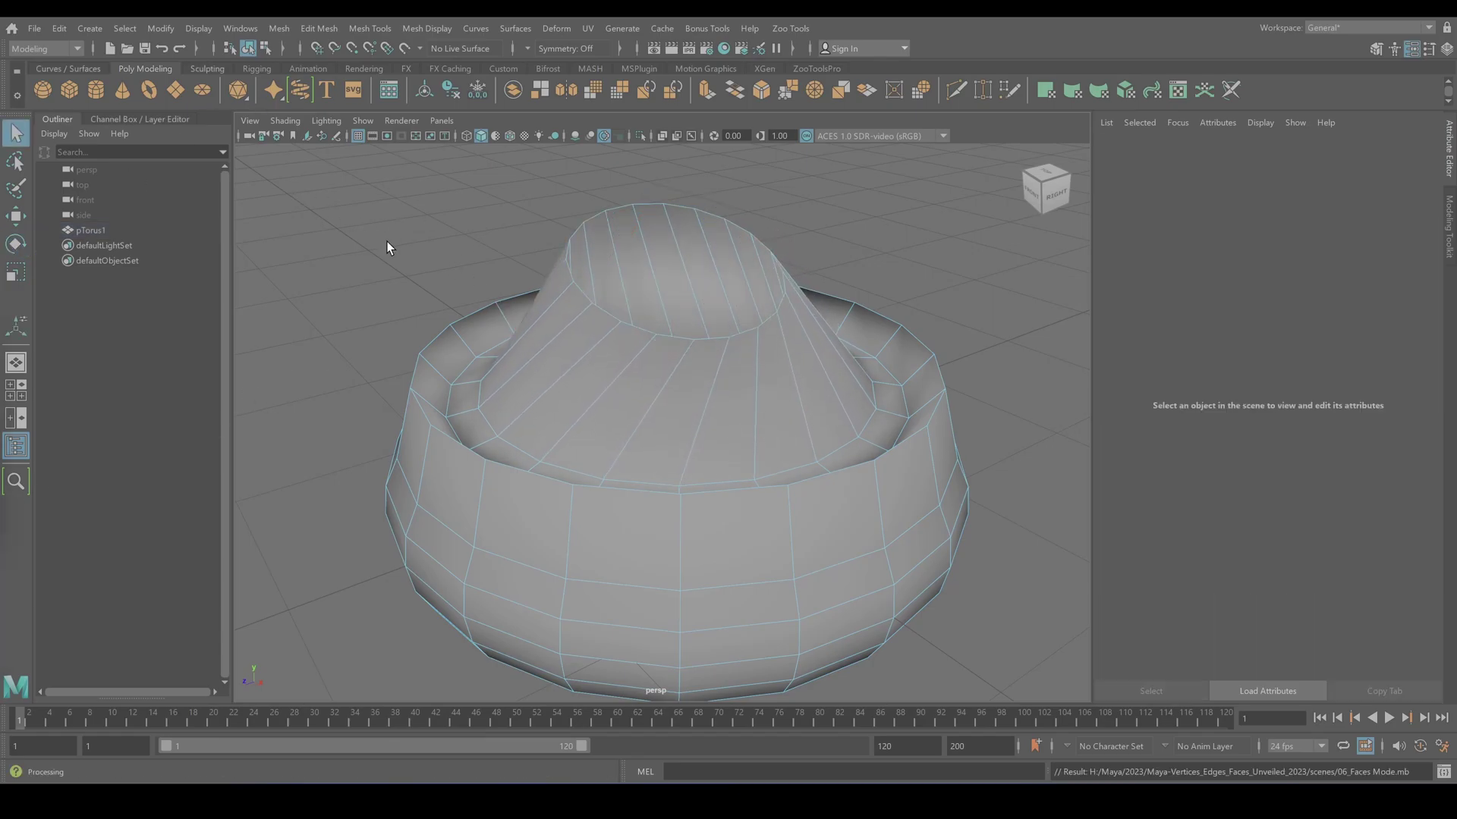
Reopen 04_Vertices Mode.mb and switch the plain torus to face component mode.
left_click(34, 29)
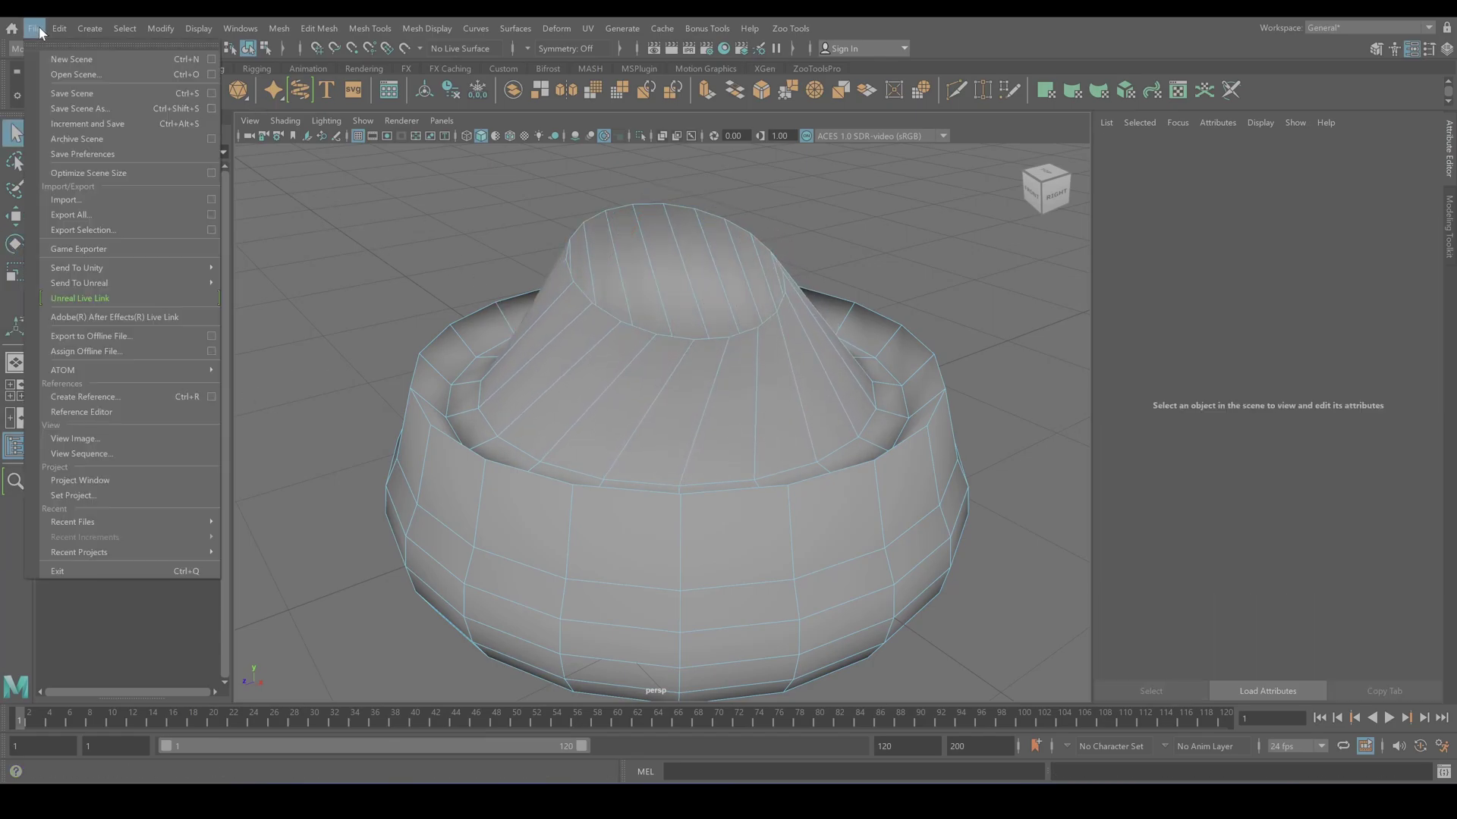
left_click(61, 75)
double_click(540, 228)
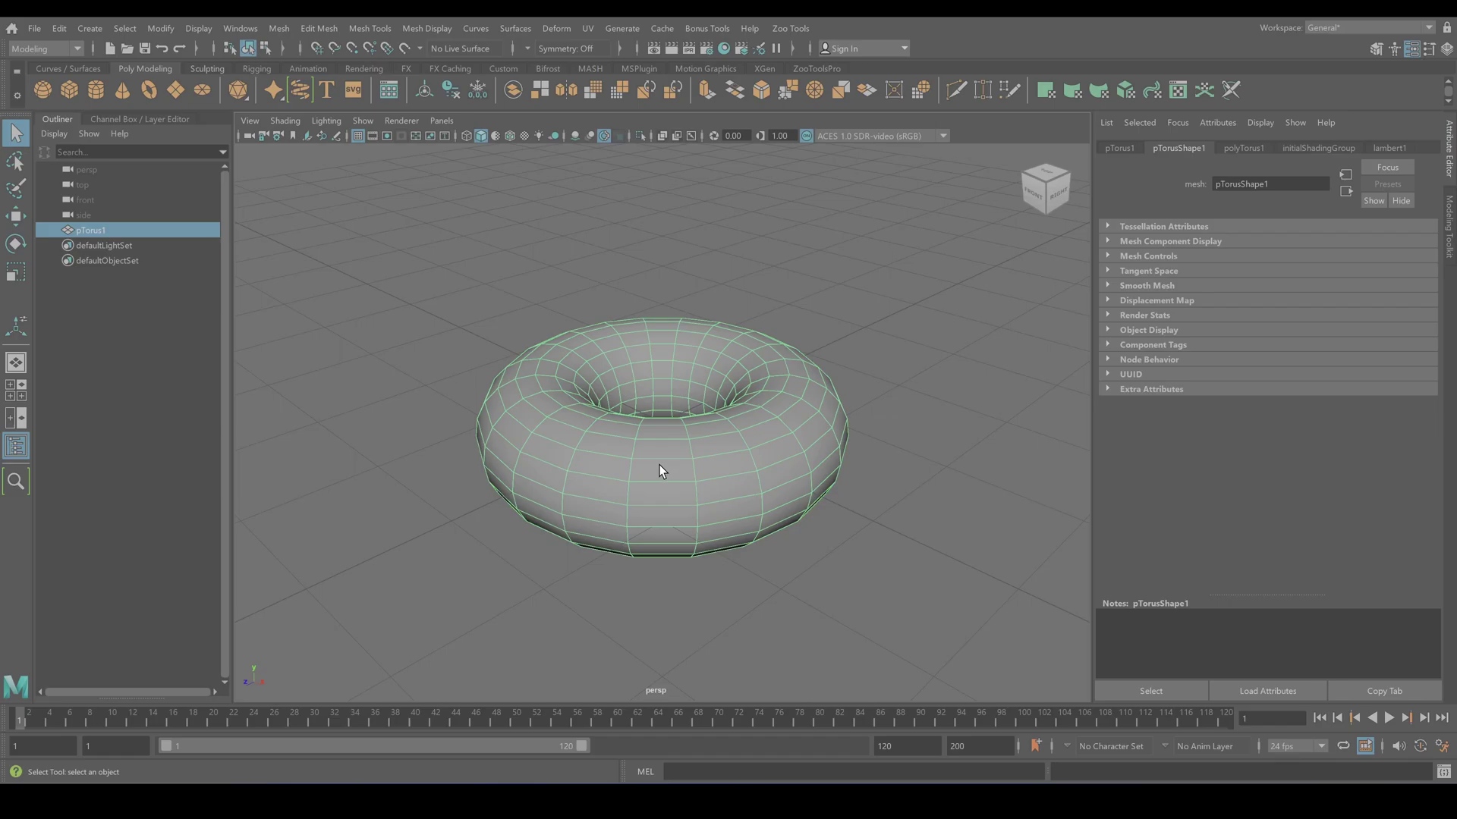
right_click(669, 474)
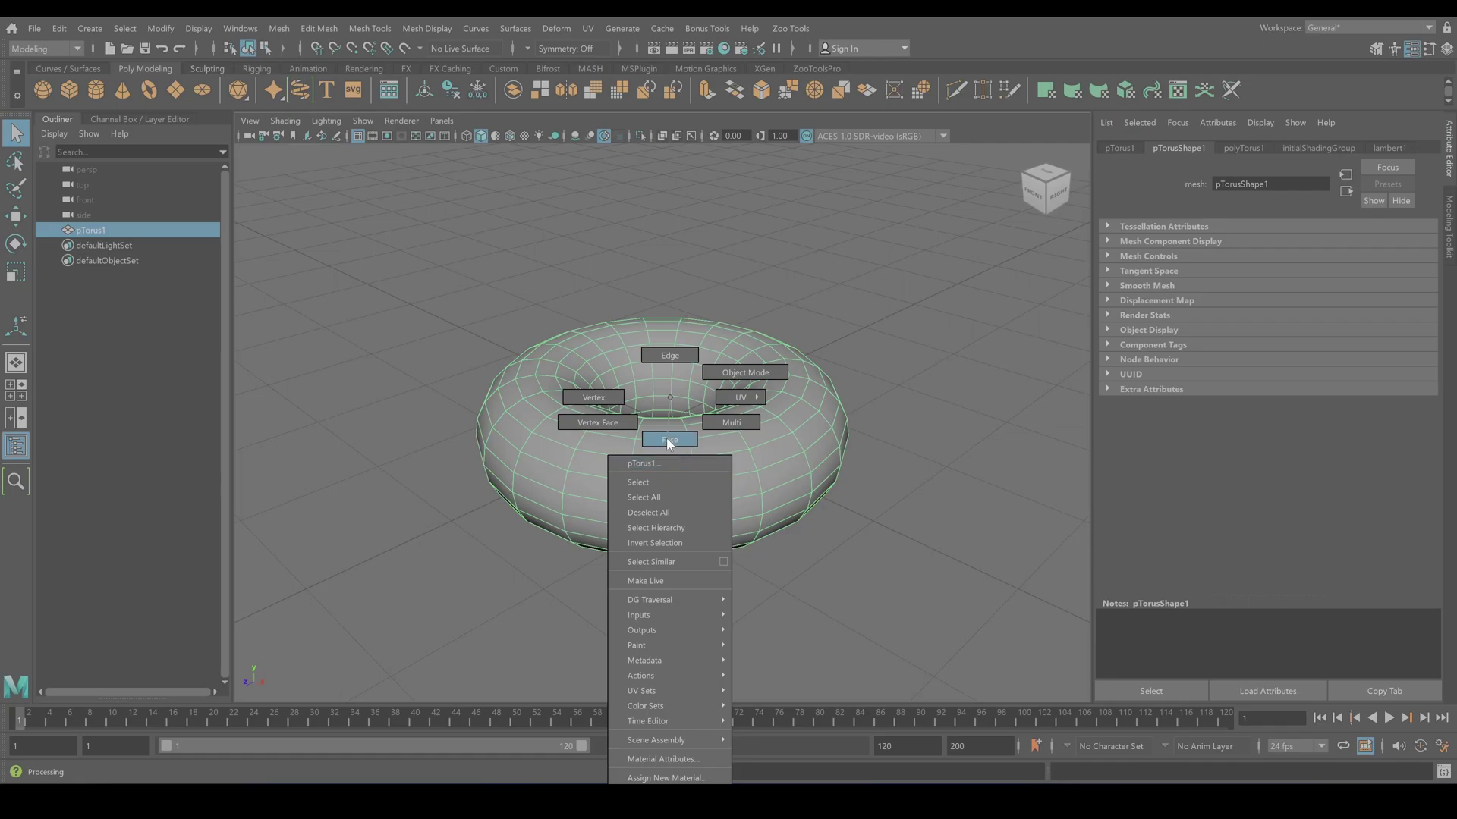
left_click(666, 438)
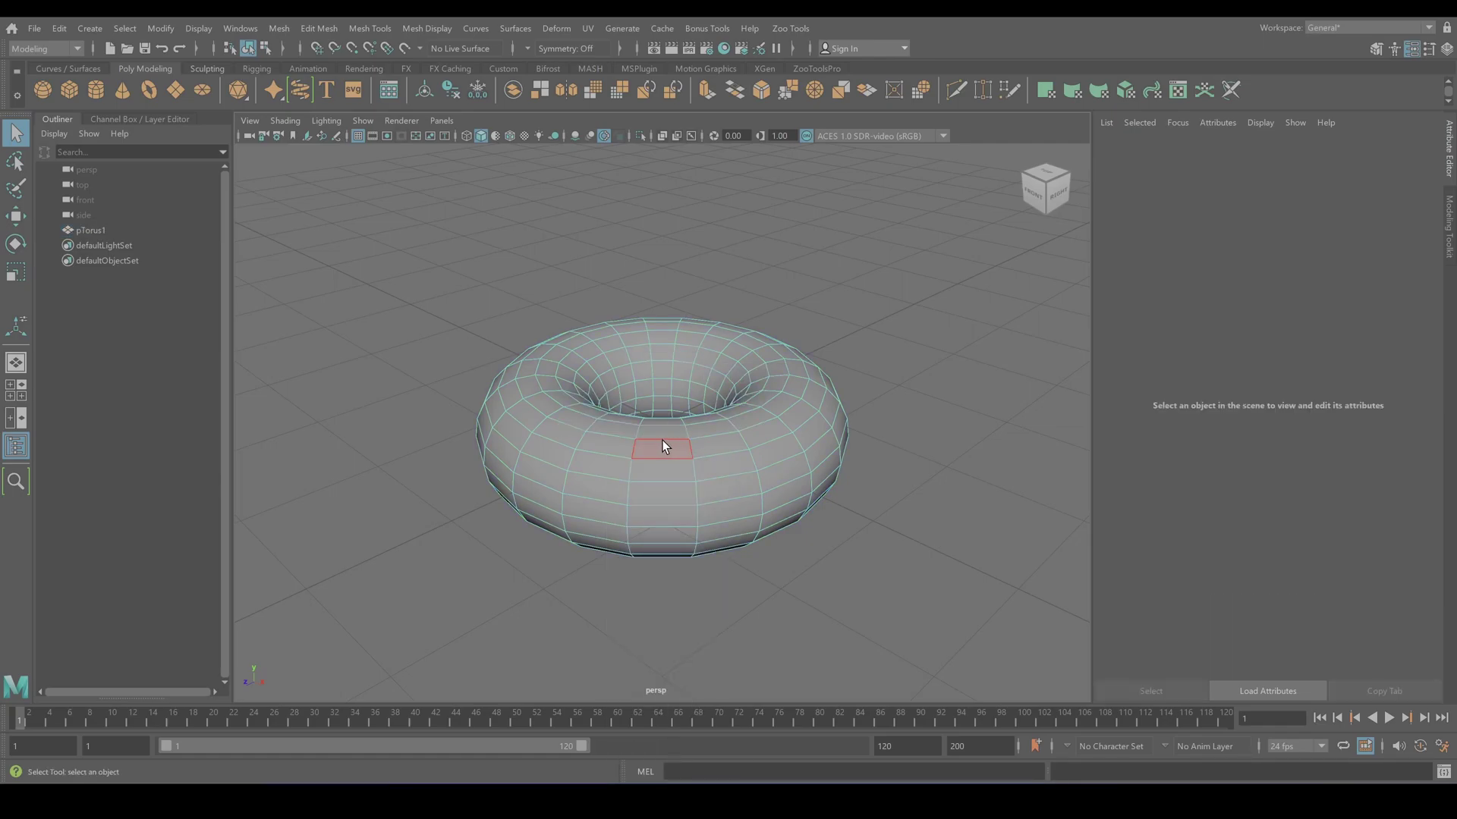
Select a front face of the torus, try moving it, then undo the move.
left_click(651, 447)
left_click(648, 474)
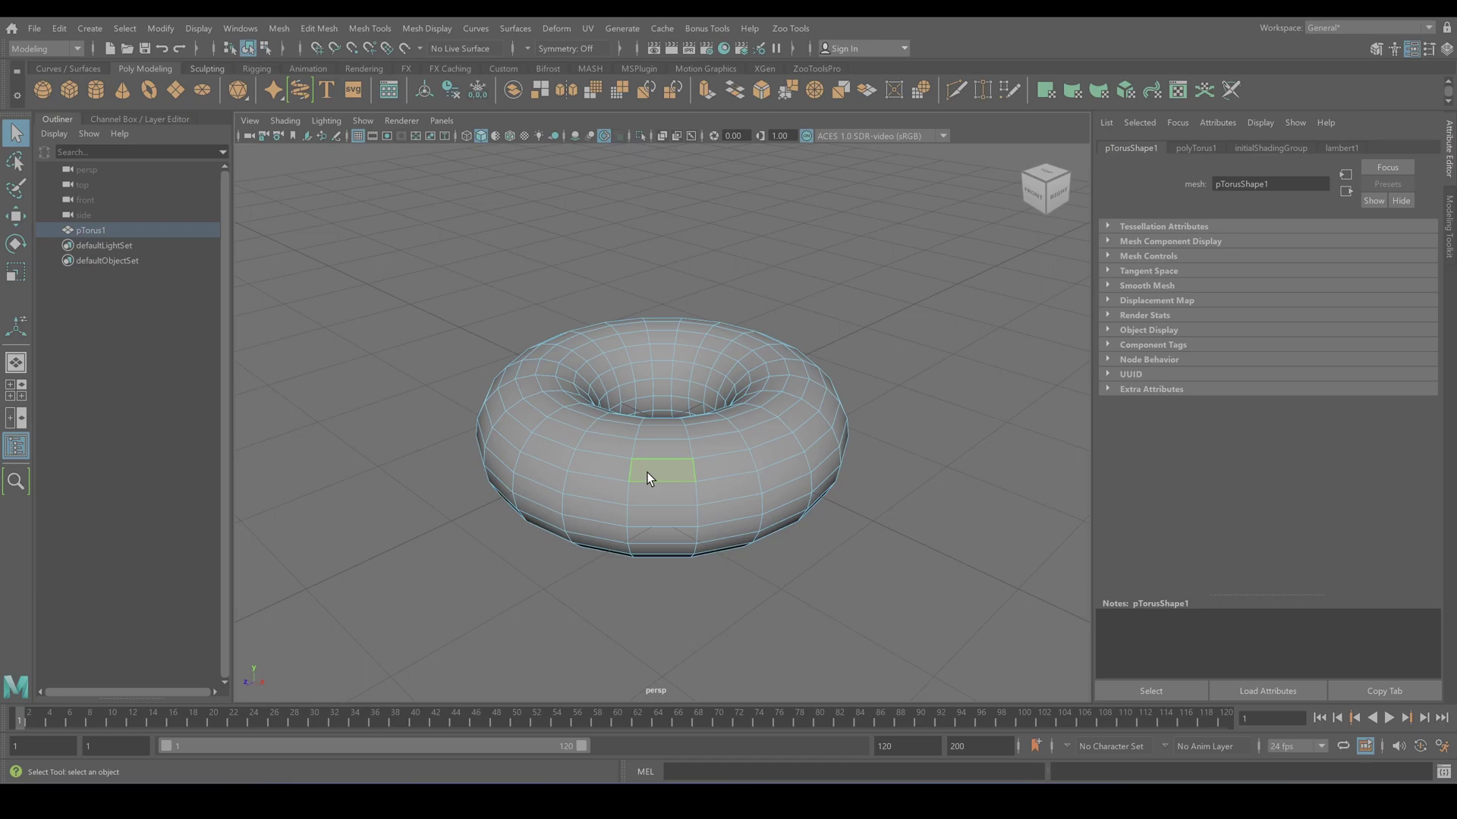
key("w")
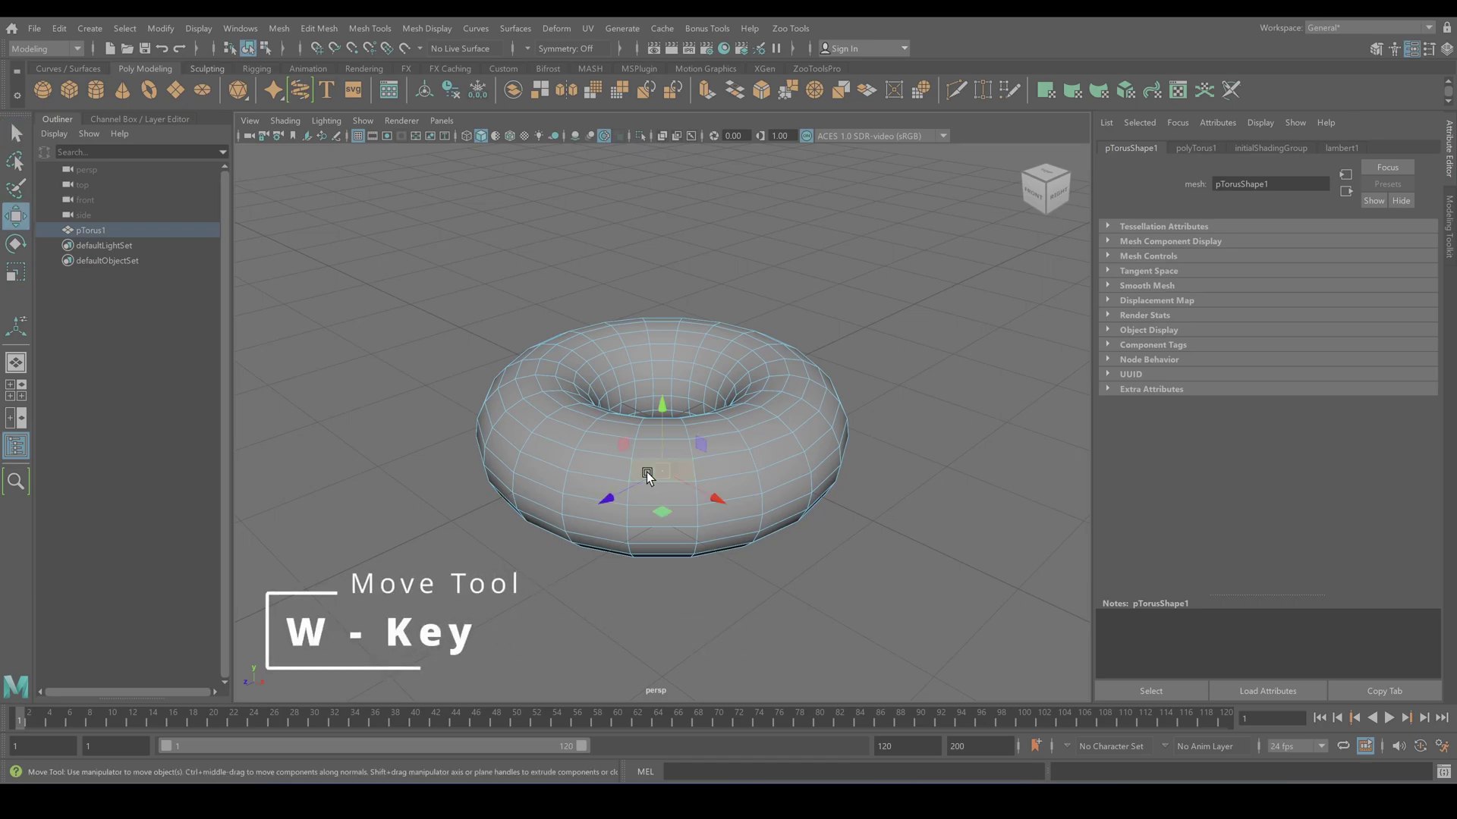
right_click_drag(594, 466, 761, 581, "alt")
middle_click_drag(760, 581, 770, 538, "alt")
left_click_drag(691, 466, 669, 514)
key("ctrl+z")
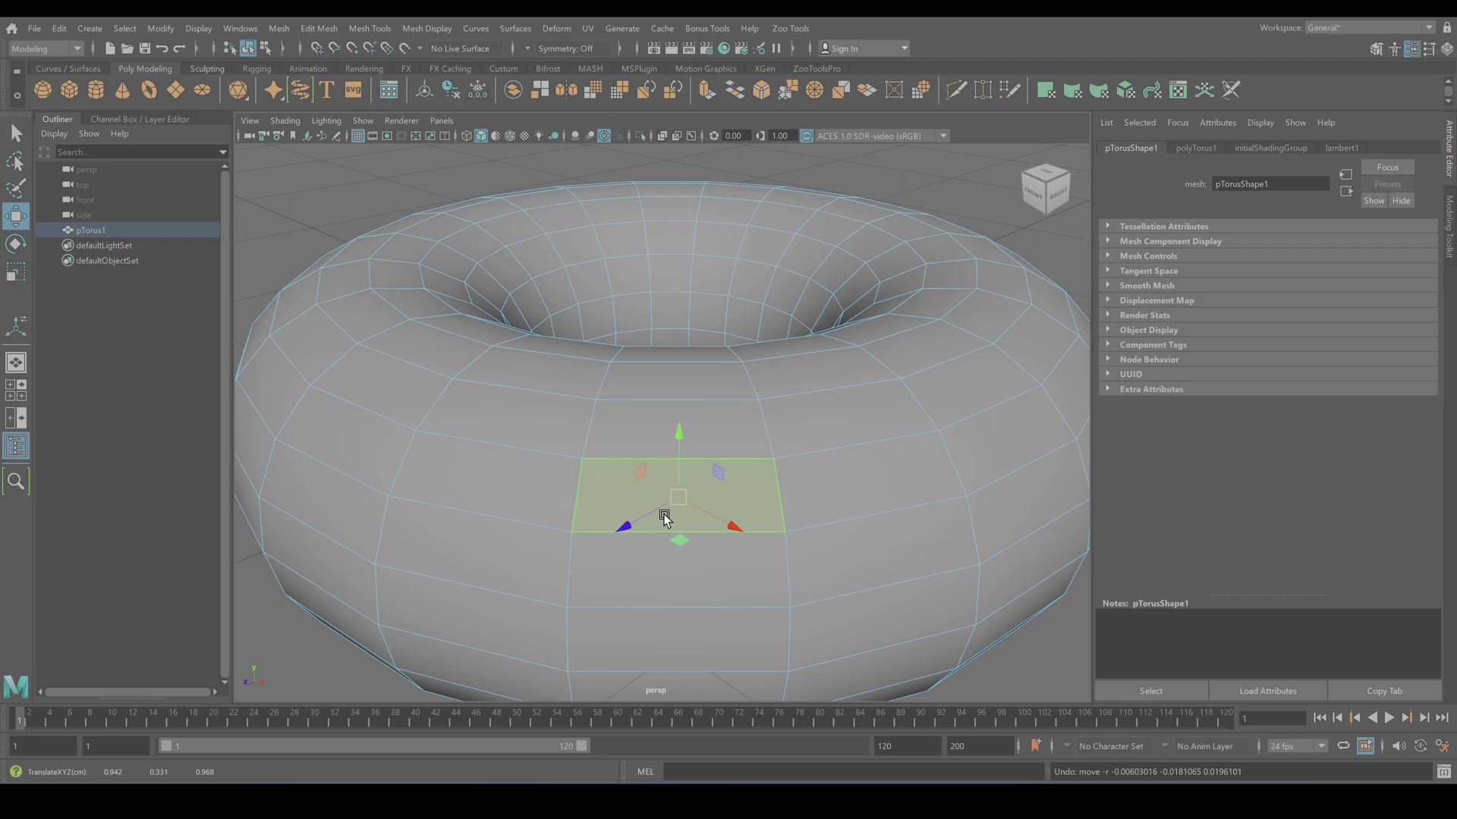
Scale the selected face uniformly, then undo the scaling.
key("r")
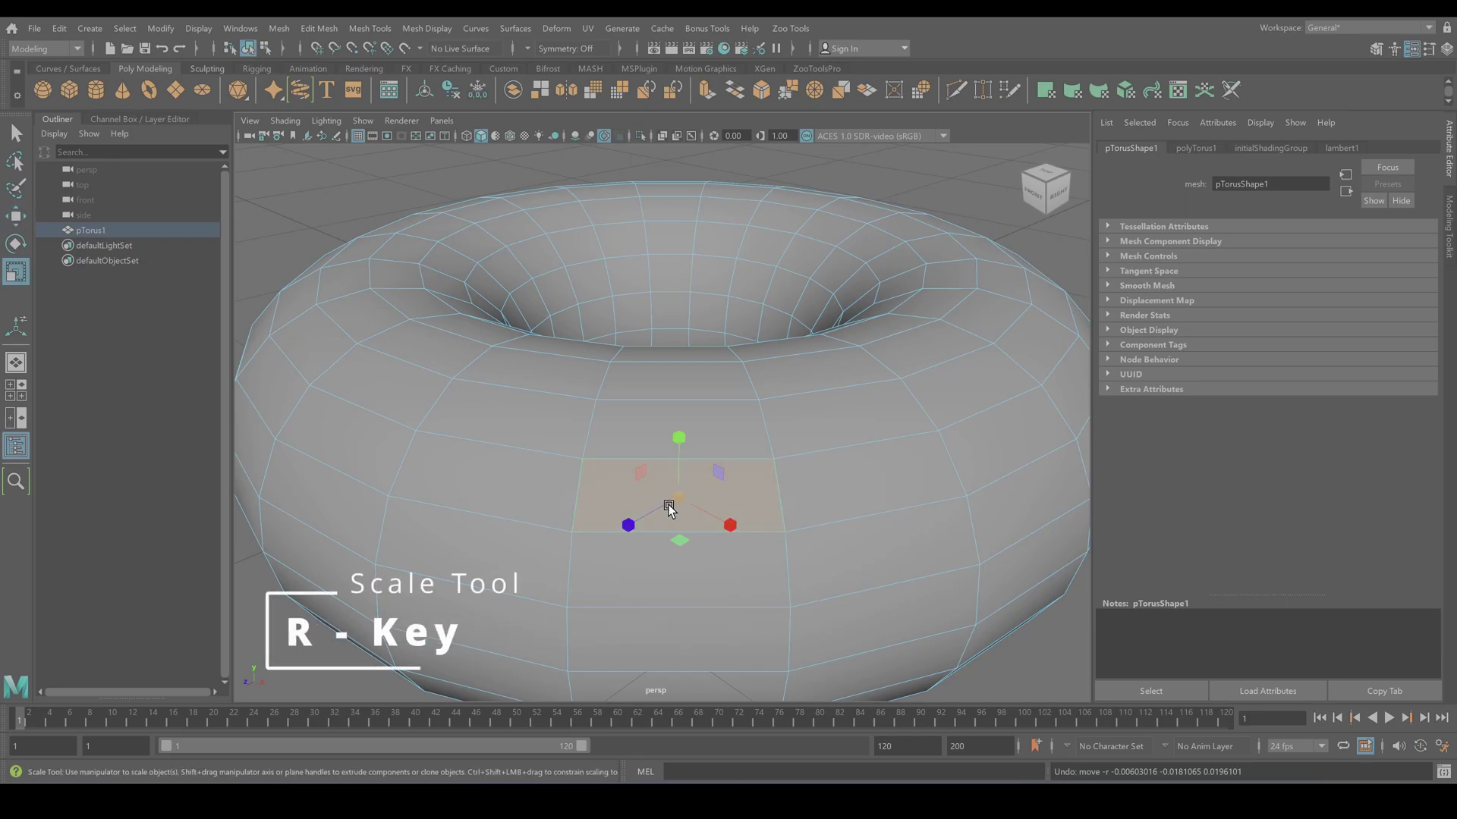
left_click_drag(676, 499, 744, 530)
key("ctrl+z")
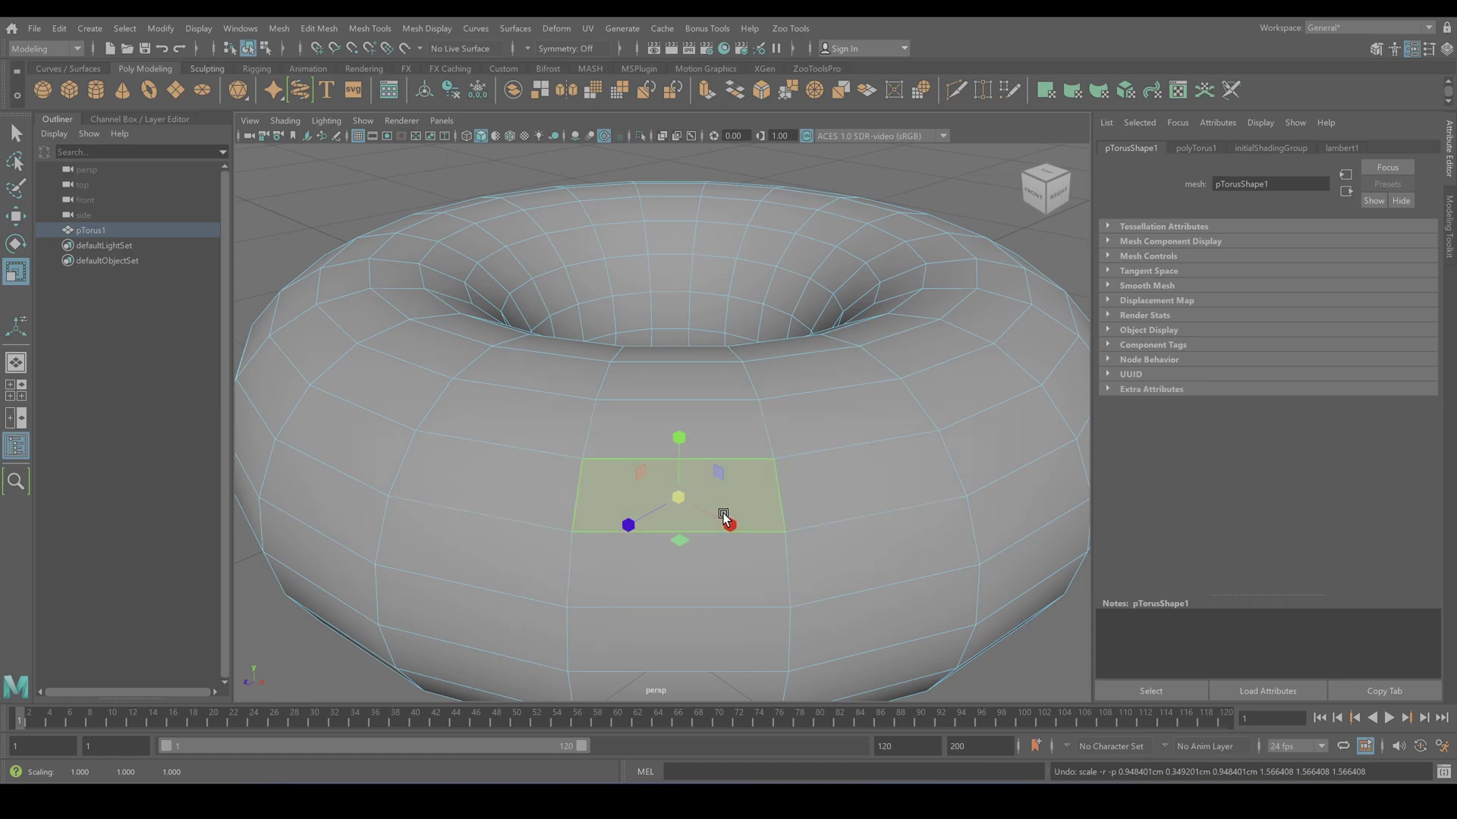
Try two tilts of the torus's front face with the Rotate tool, undoing each one.
key("e")
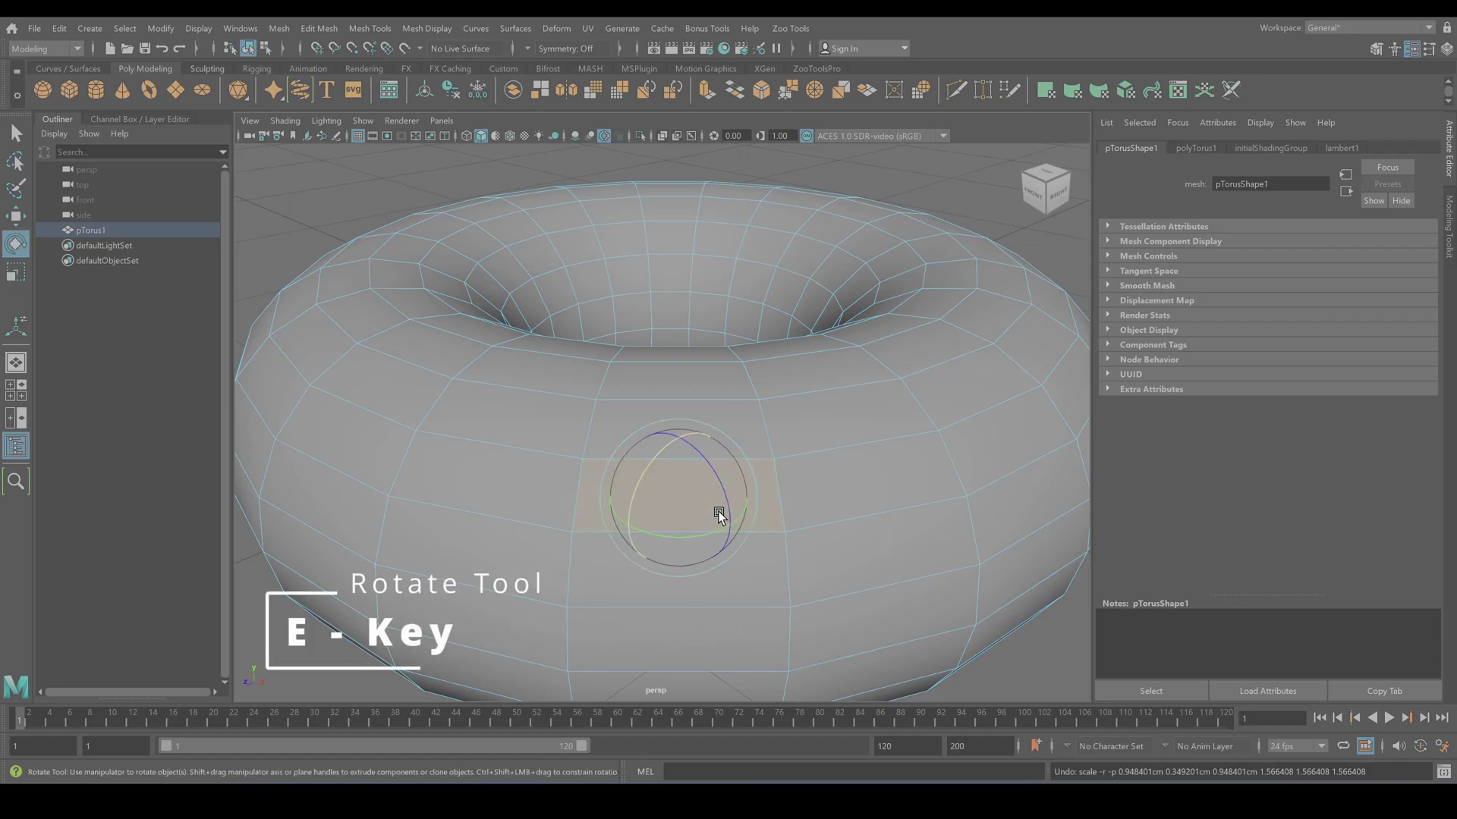
scroll(561, 466, "up", 5)
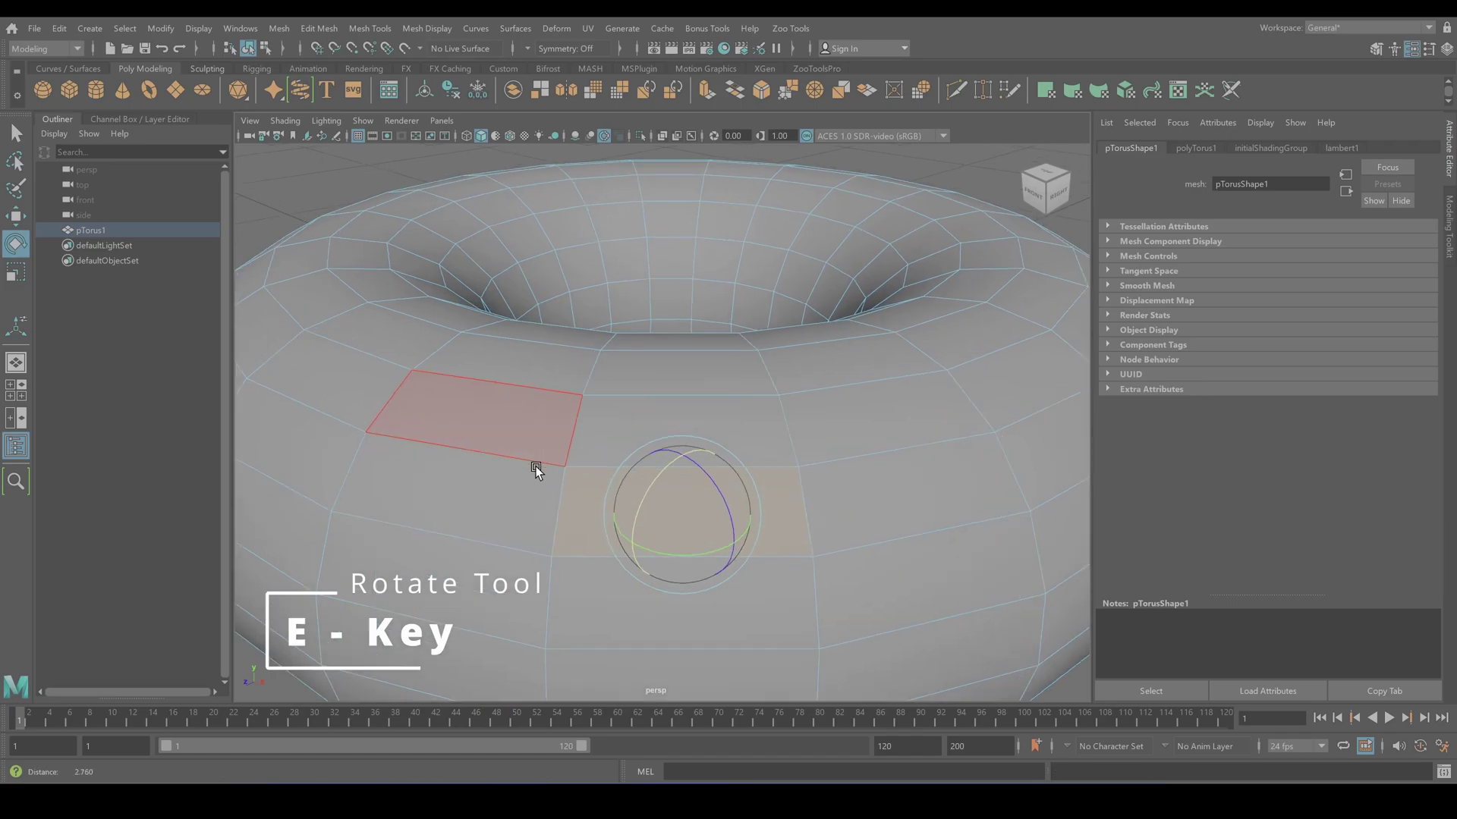
mouse_move(744, 490)
middle_mouse_down("alt")
mouse_move(745, 557)
mouse_move(730, 577)
mouse_move(761, 507)
middle_mouse_up("alt")
left_click_drag(744, 429, 724, 405)
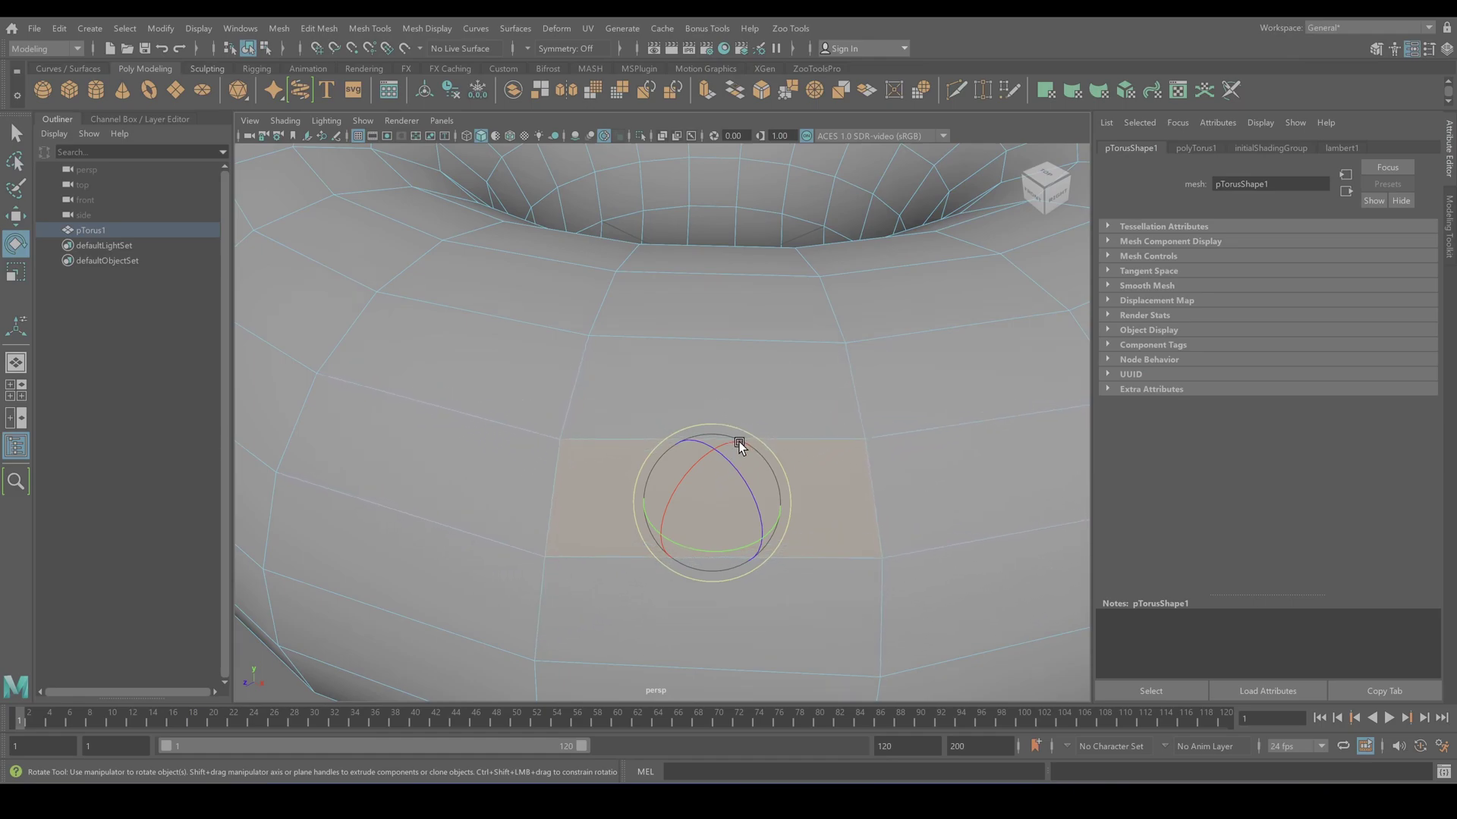
key("ctrl+z")
scroll(580, 557, "up", 5)
scroll(567, 548, "down", 5)
left_click_drag(557, 548, 575, 420, "alt")
mouse_move(649, 346)
left_mouse_down()
mouse_move(661, 355)
mouse_move(640, 348)
left_mouse_up()
key("ctrl+z")
left_click_drag(549, 339, 504, 399, "alt")
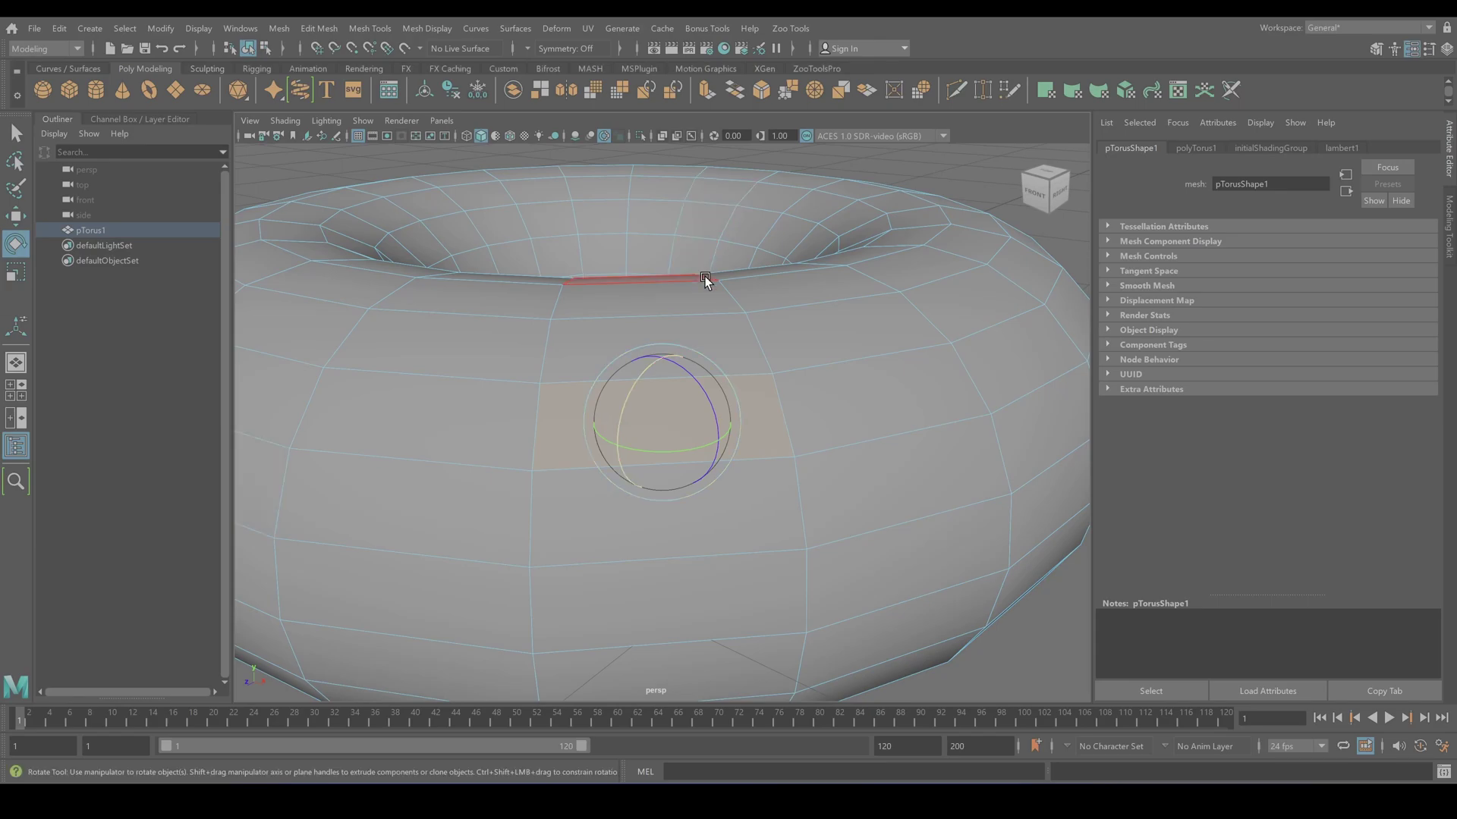
Delete the selected front faces and orbit around the torus to inspect the resulting hole.
key("Delete")
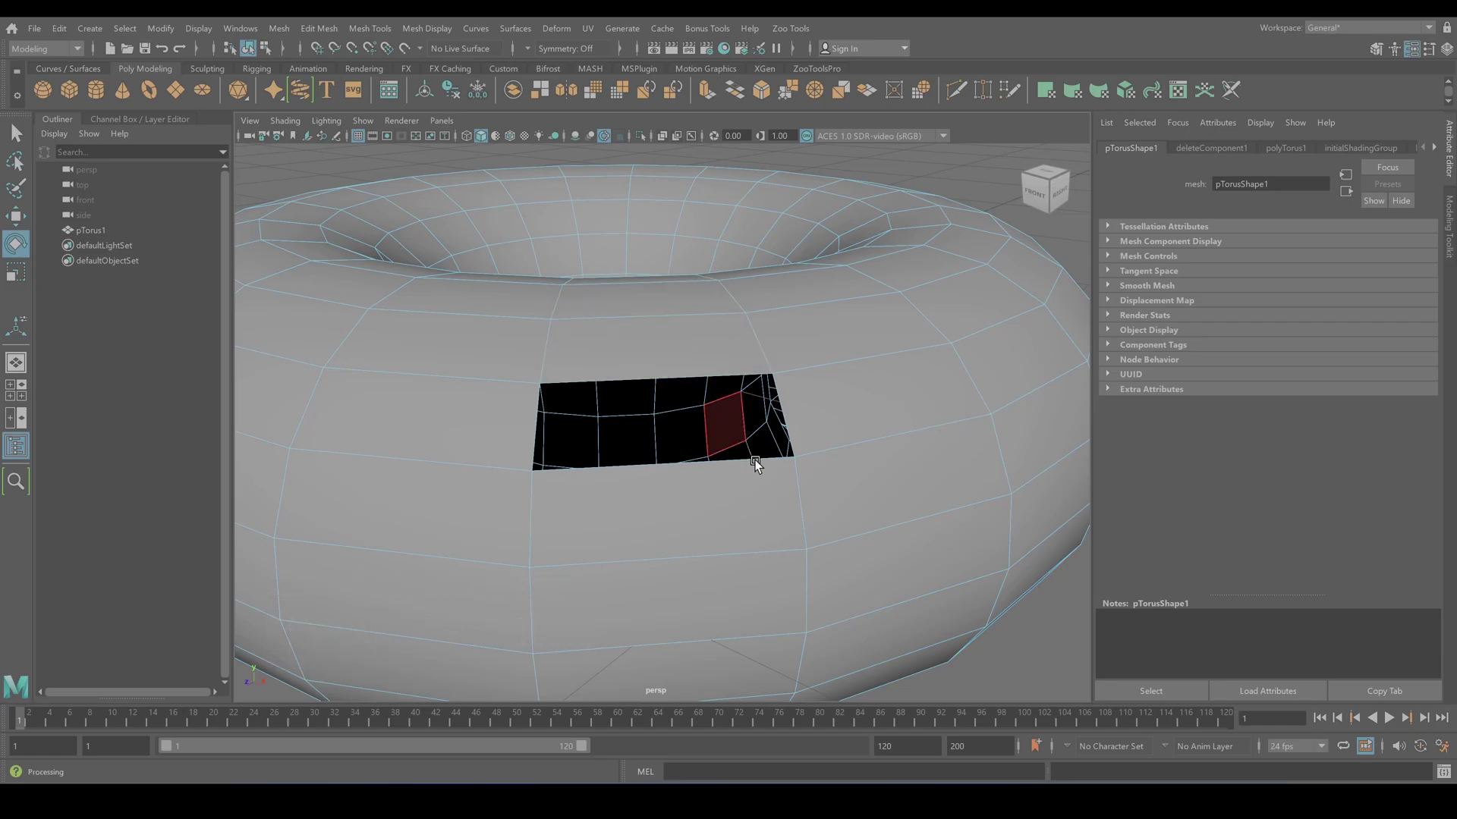
left_click_drag(754, 455, 586, 358, "alt")
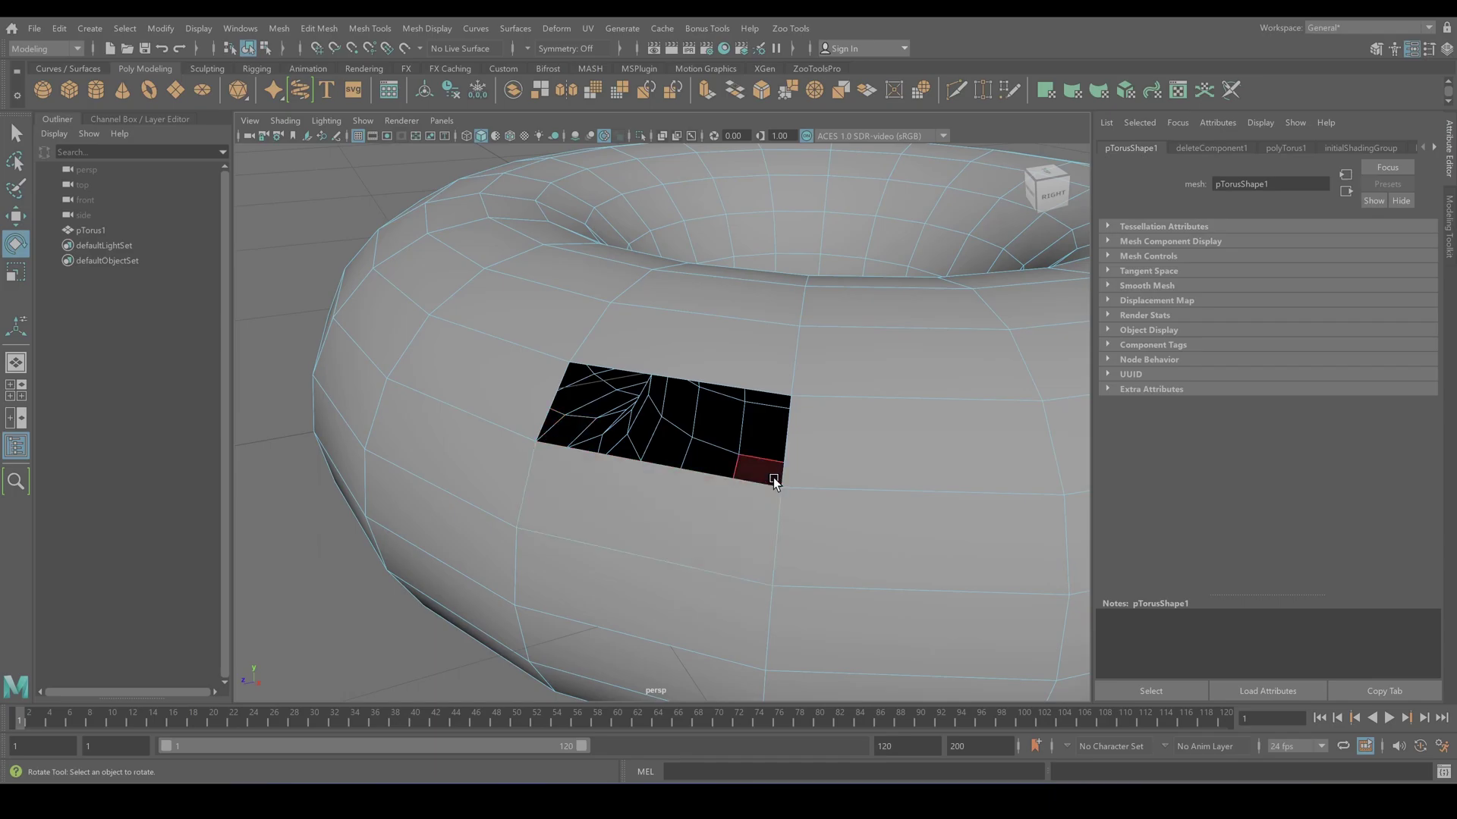
left_click_drag(563, 461, 619, 458, "alt")
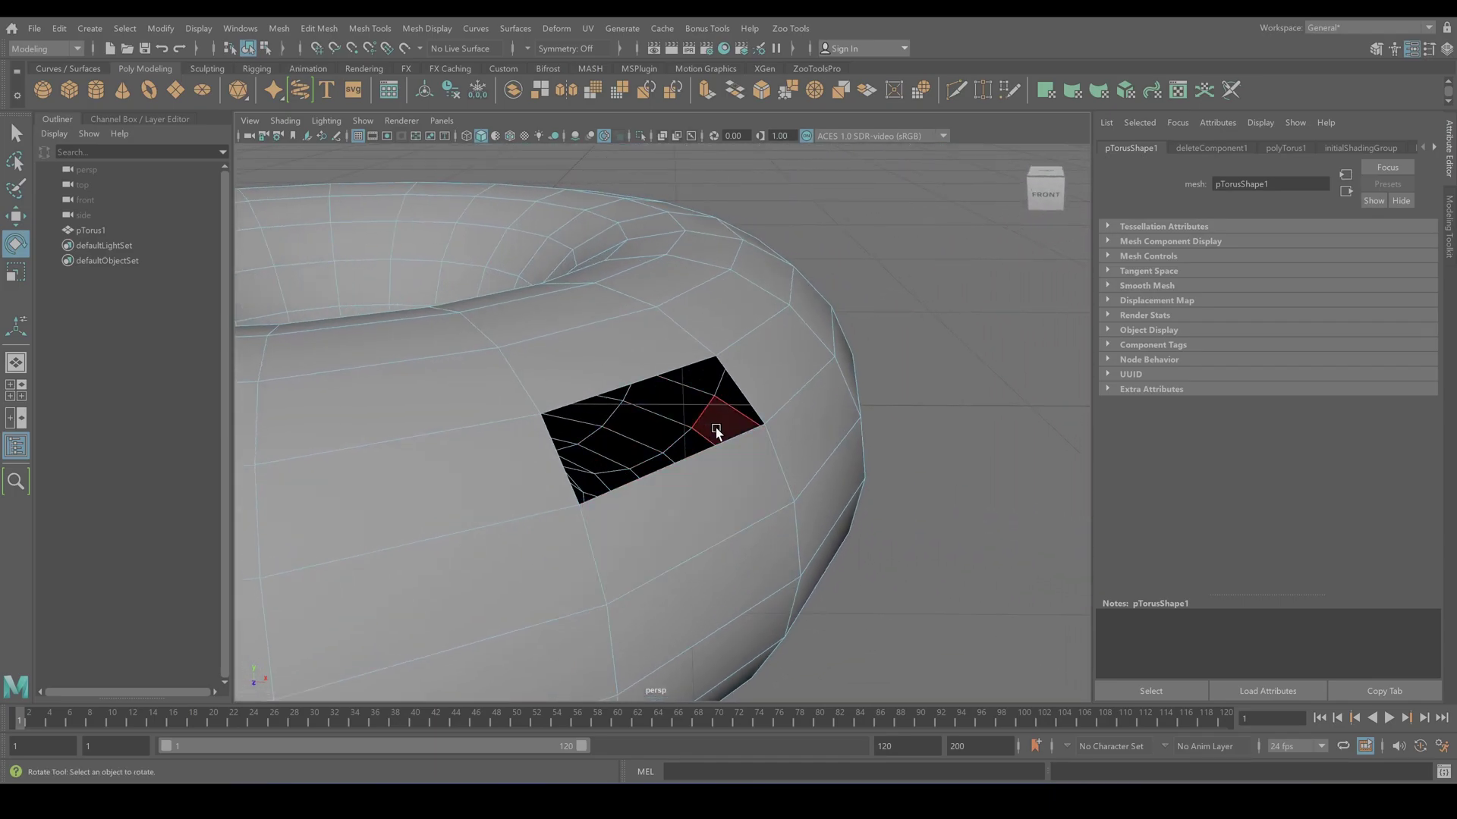
left_click_drag(718, 428, 682, 449, "alt")
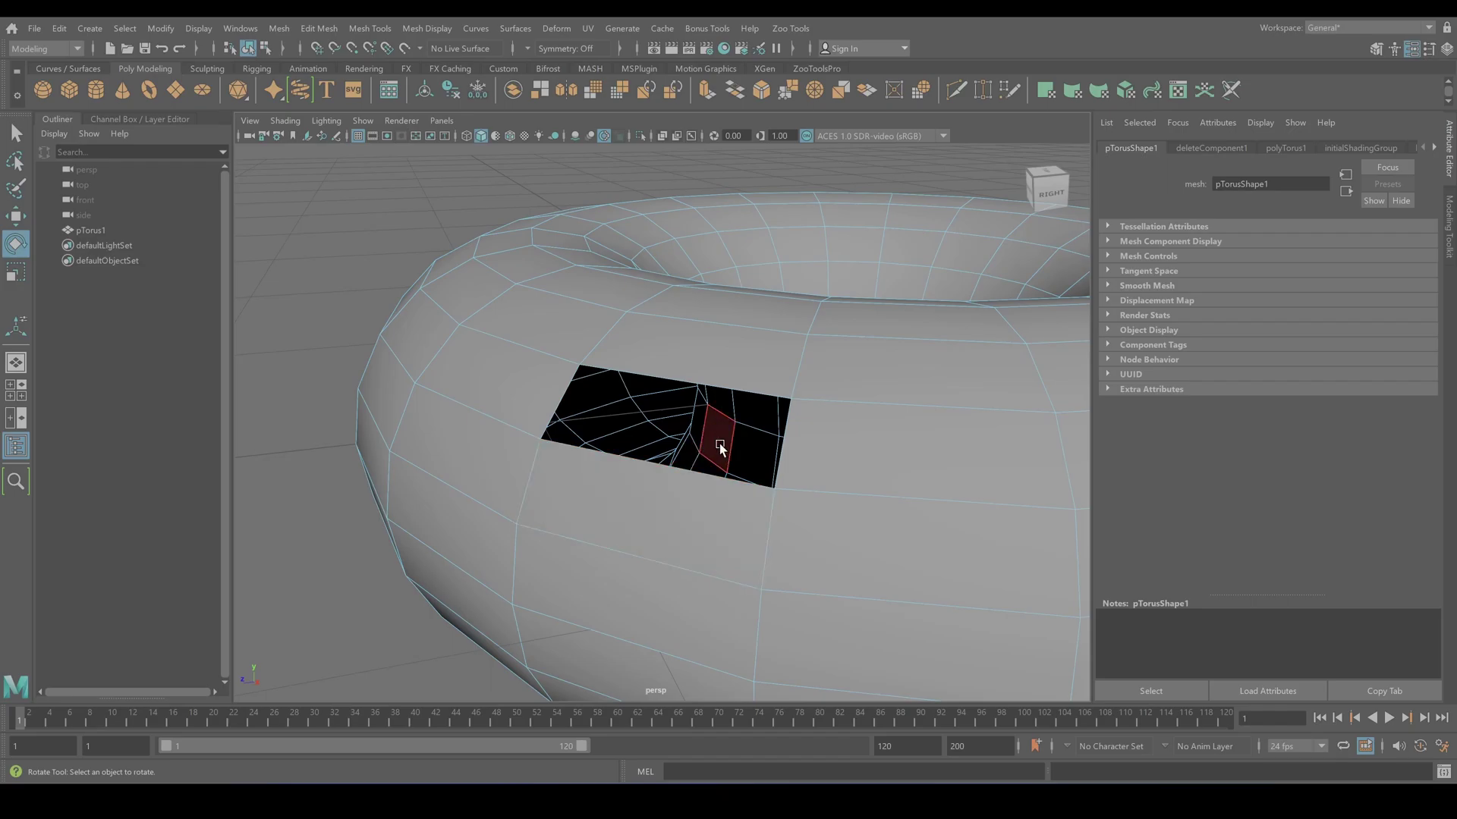
left_click_drag(808, 499, 516, 454, "alt")
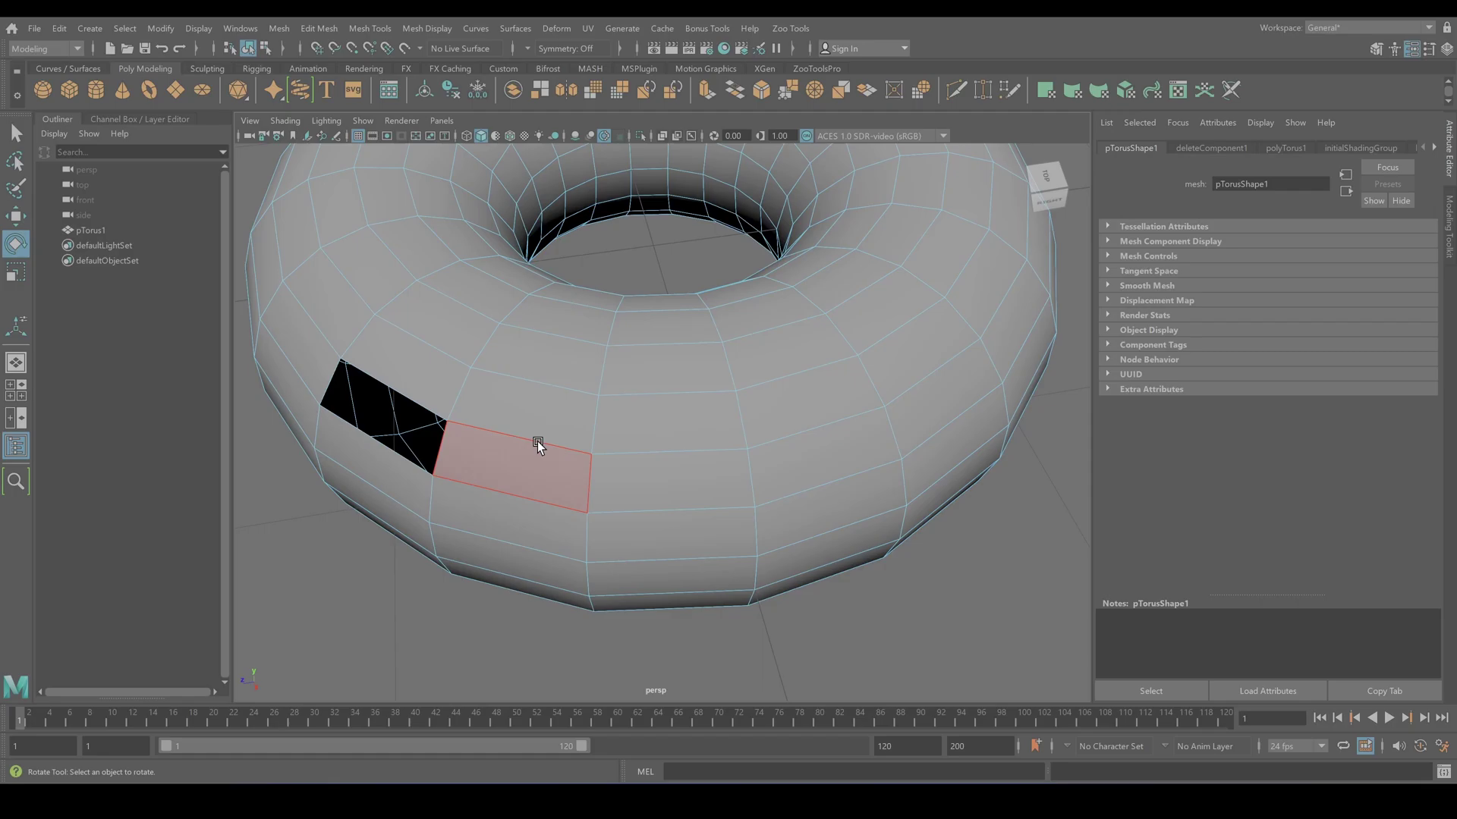
Pick several faces around the torus, then restart with two faces on the same top row.
left_click(648, 421)
key("w")
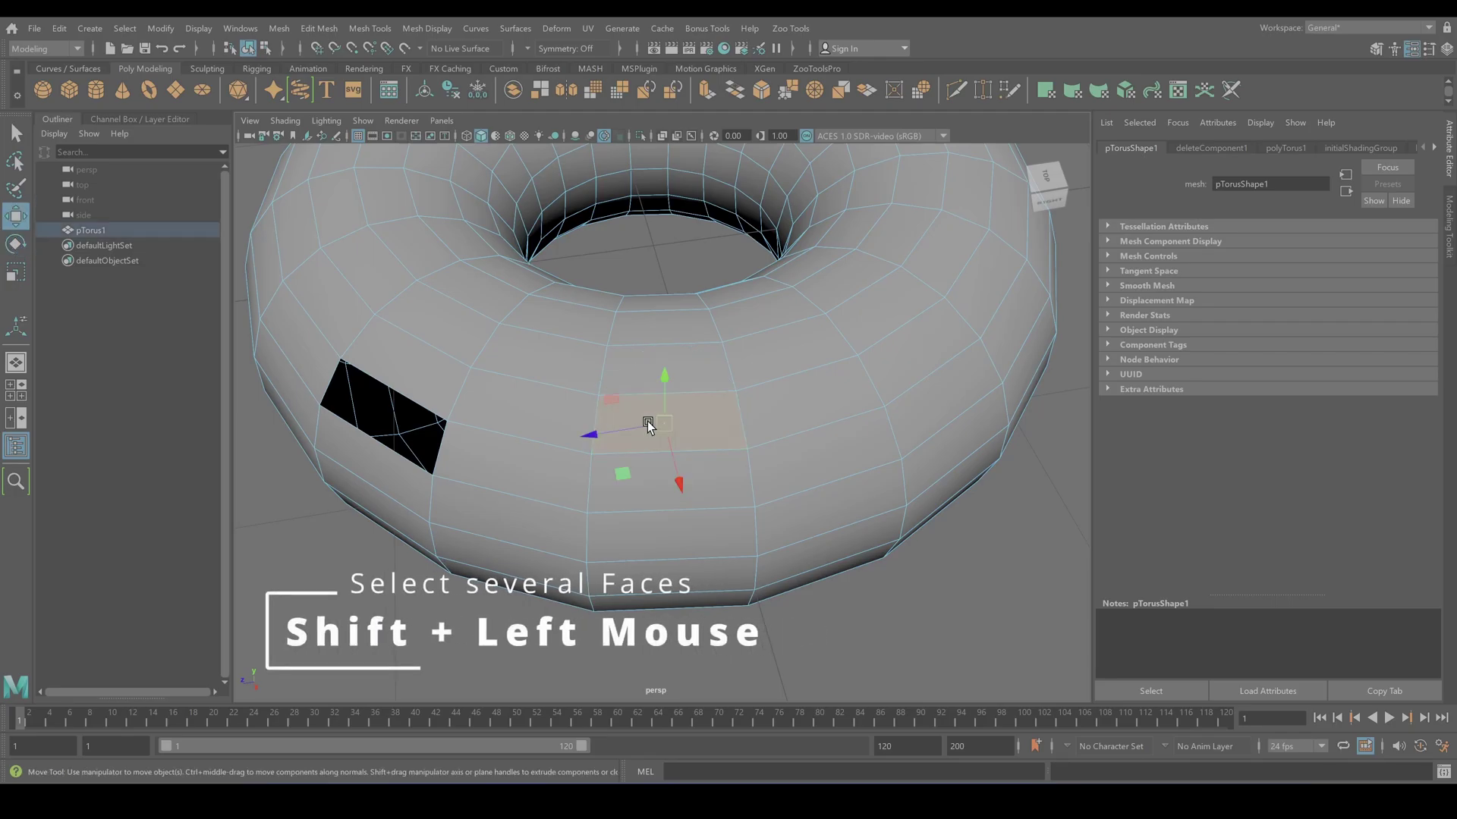
left_click(904, 355, "shift")
left_click(853, 294, "shift")
left_click(664, 336, "shift")
left_click(806, 462, "shift")
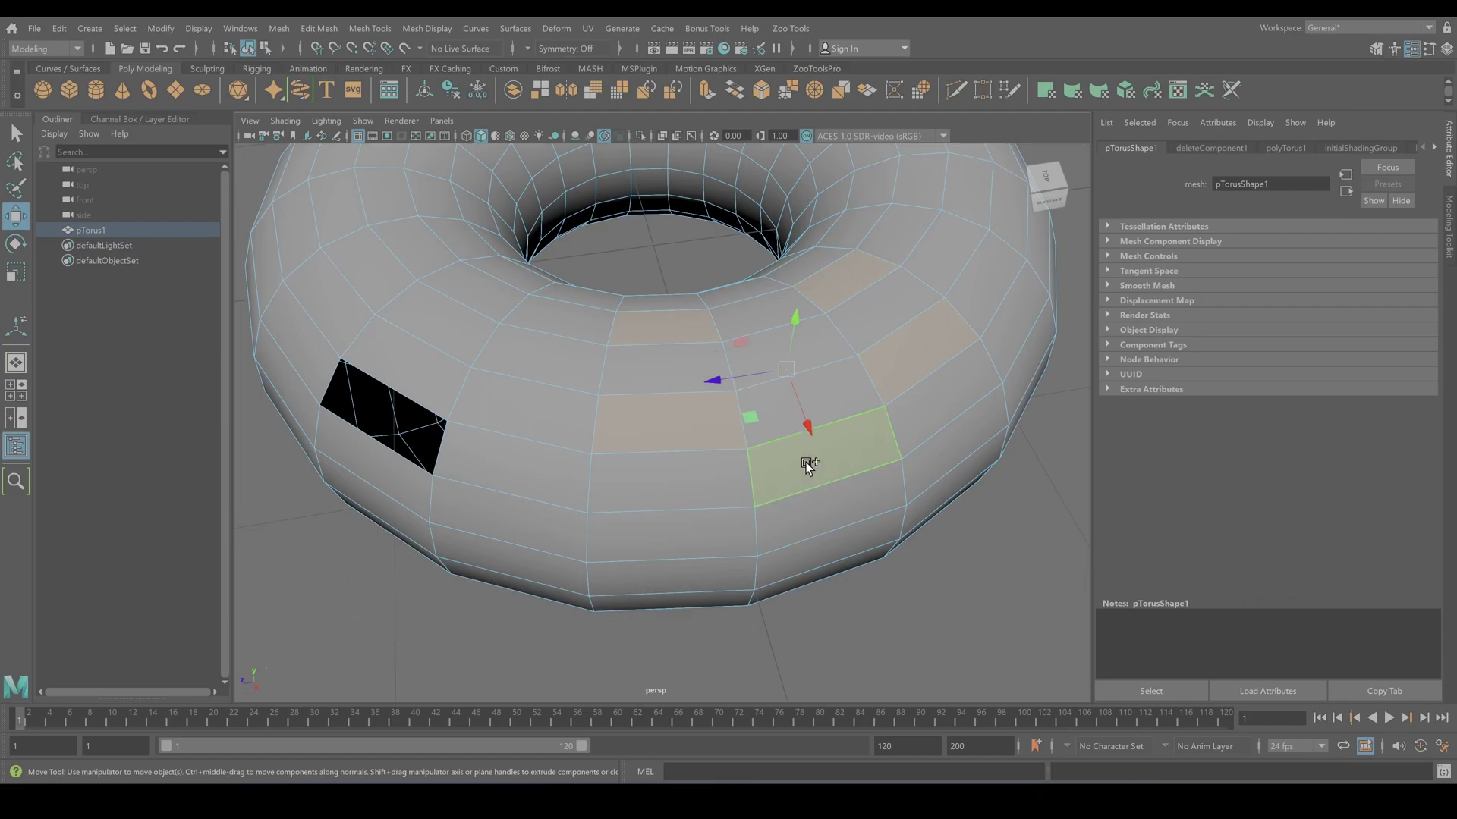
left_click(543, 526, "shift")
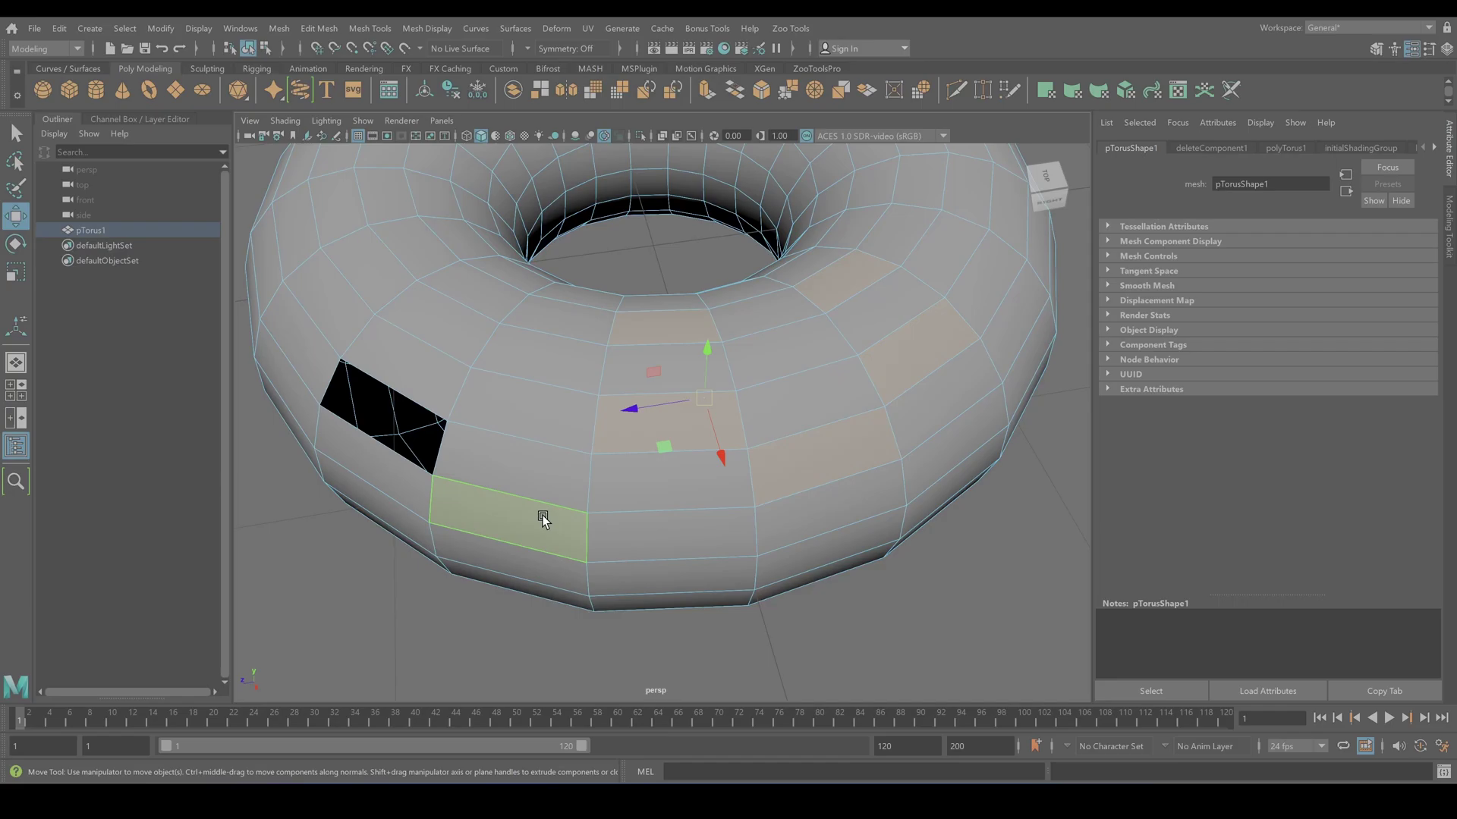
left_click(789, 362)
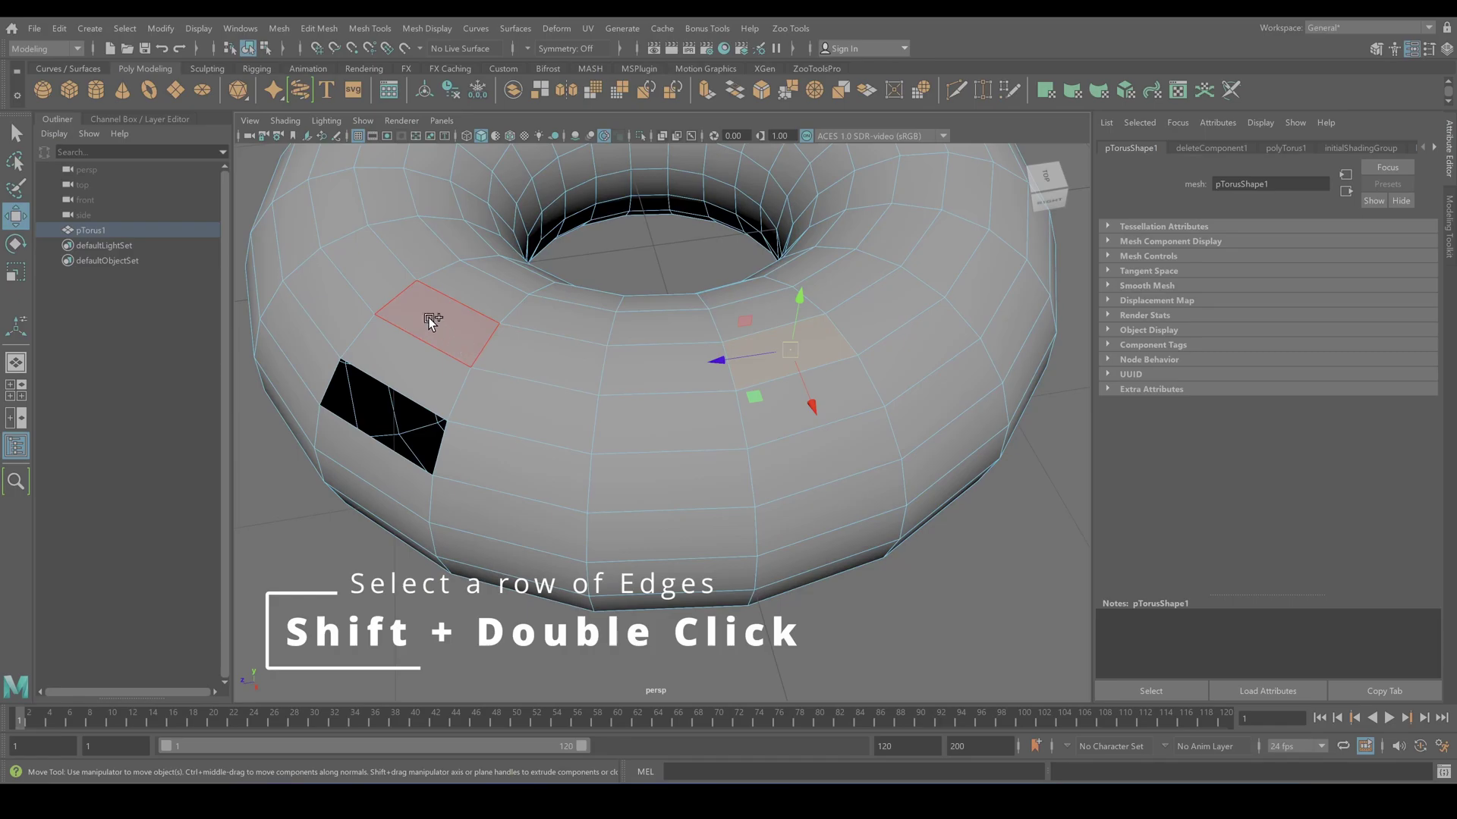
left_click(340, 207, "shift")
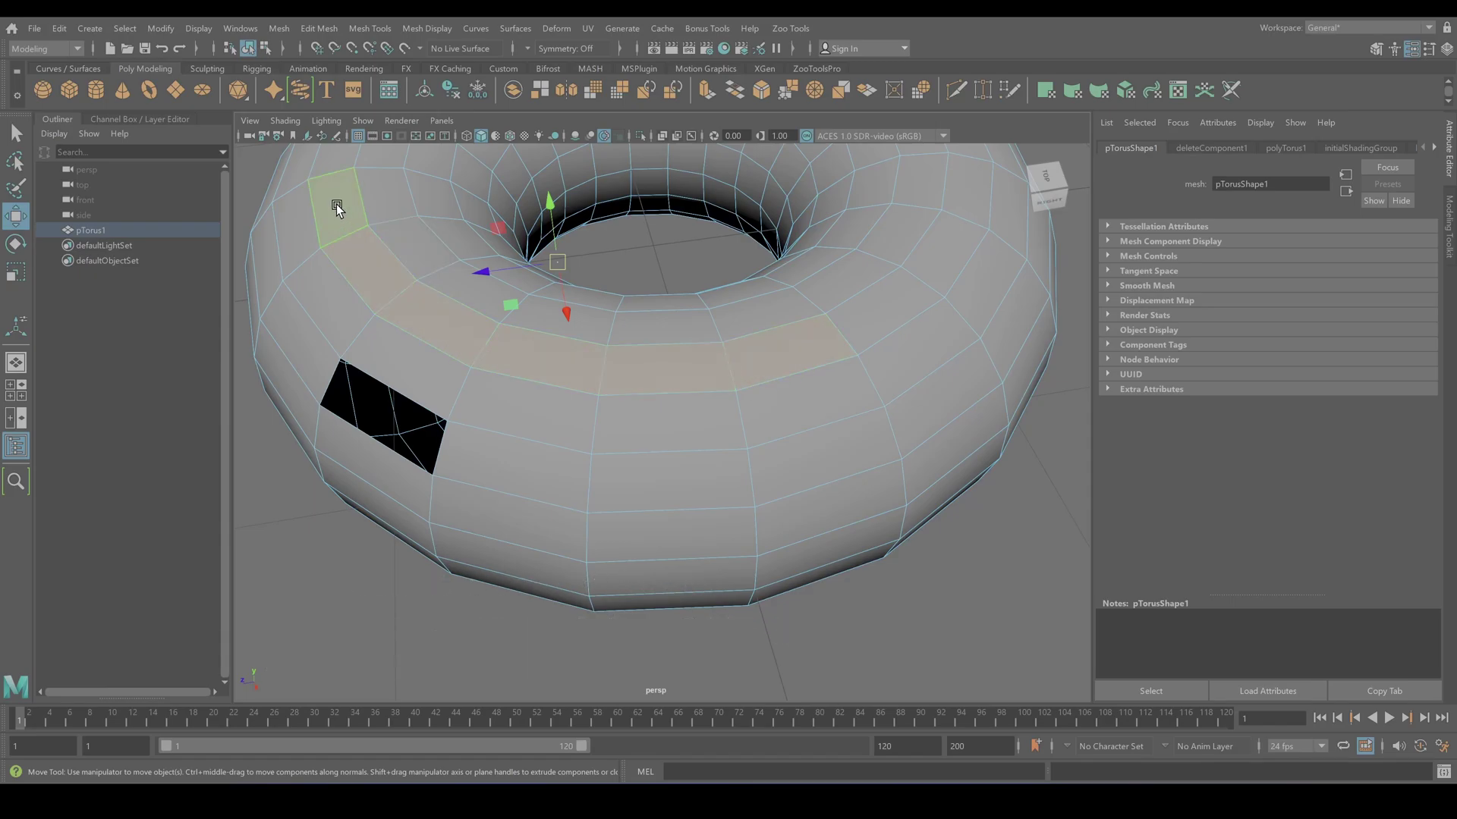
Extrude the selected top face row and pull it upward 0.396 into a curved wall.
left_click_drag(406, 386, 503, 515, "alt")
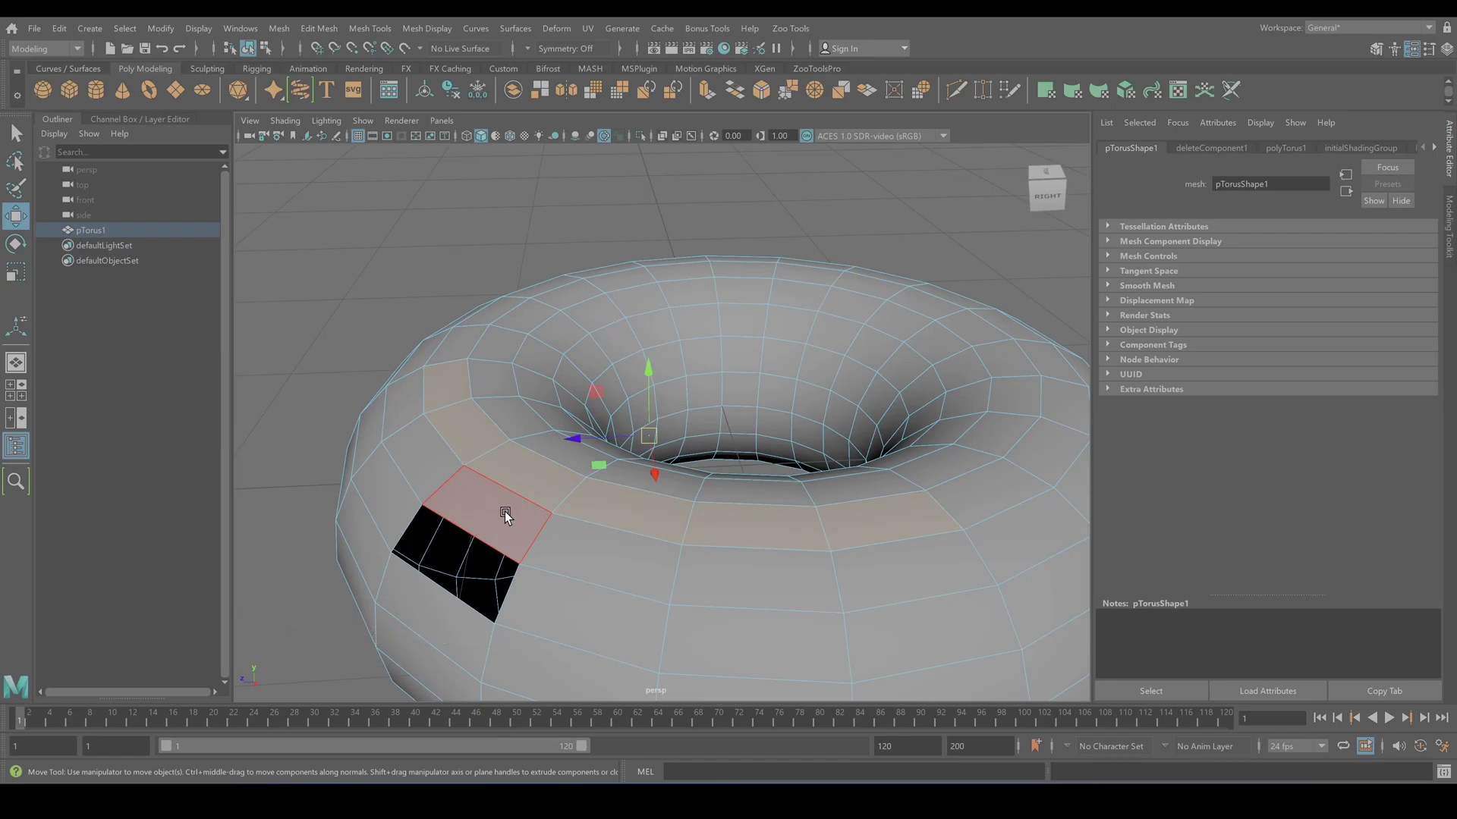
left_click(319, 29)
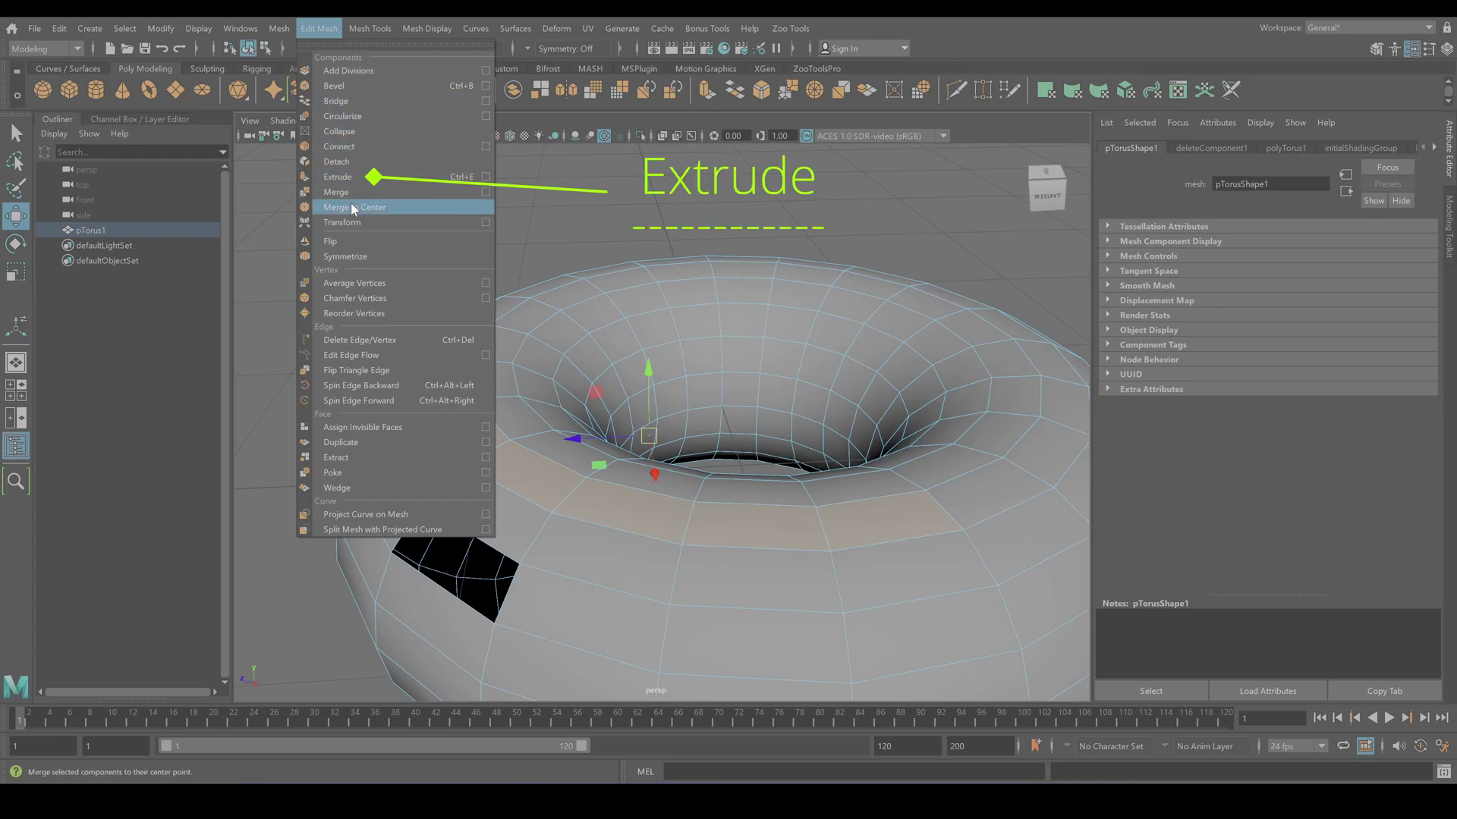
left_click(342, 180)
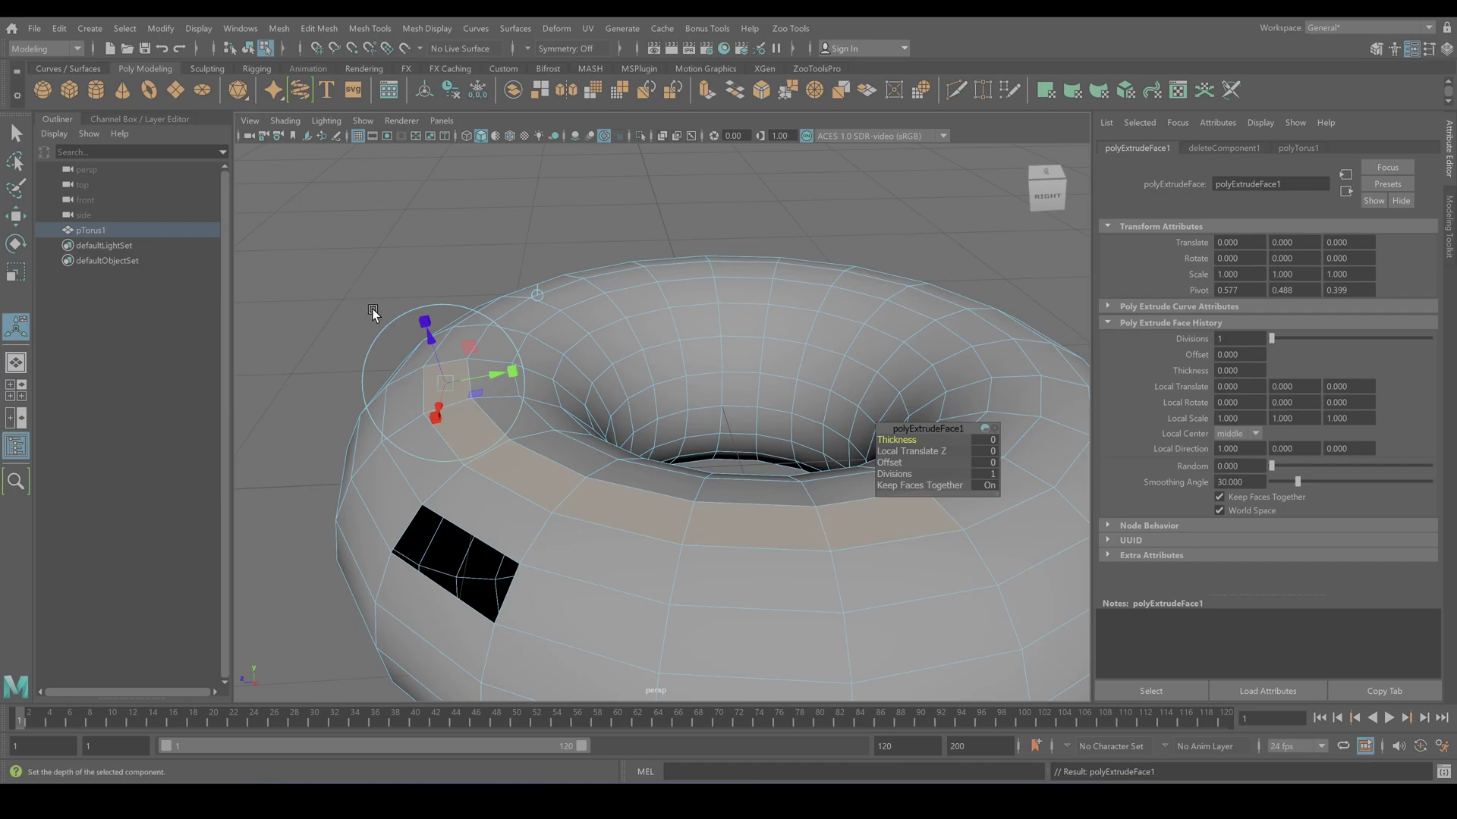
left_click_drag(425, 323, 395, 239)
left_click_drag(605, 524, 553, 530, "alt")
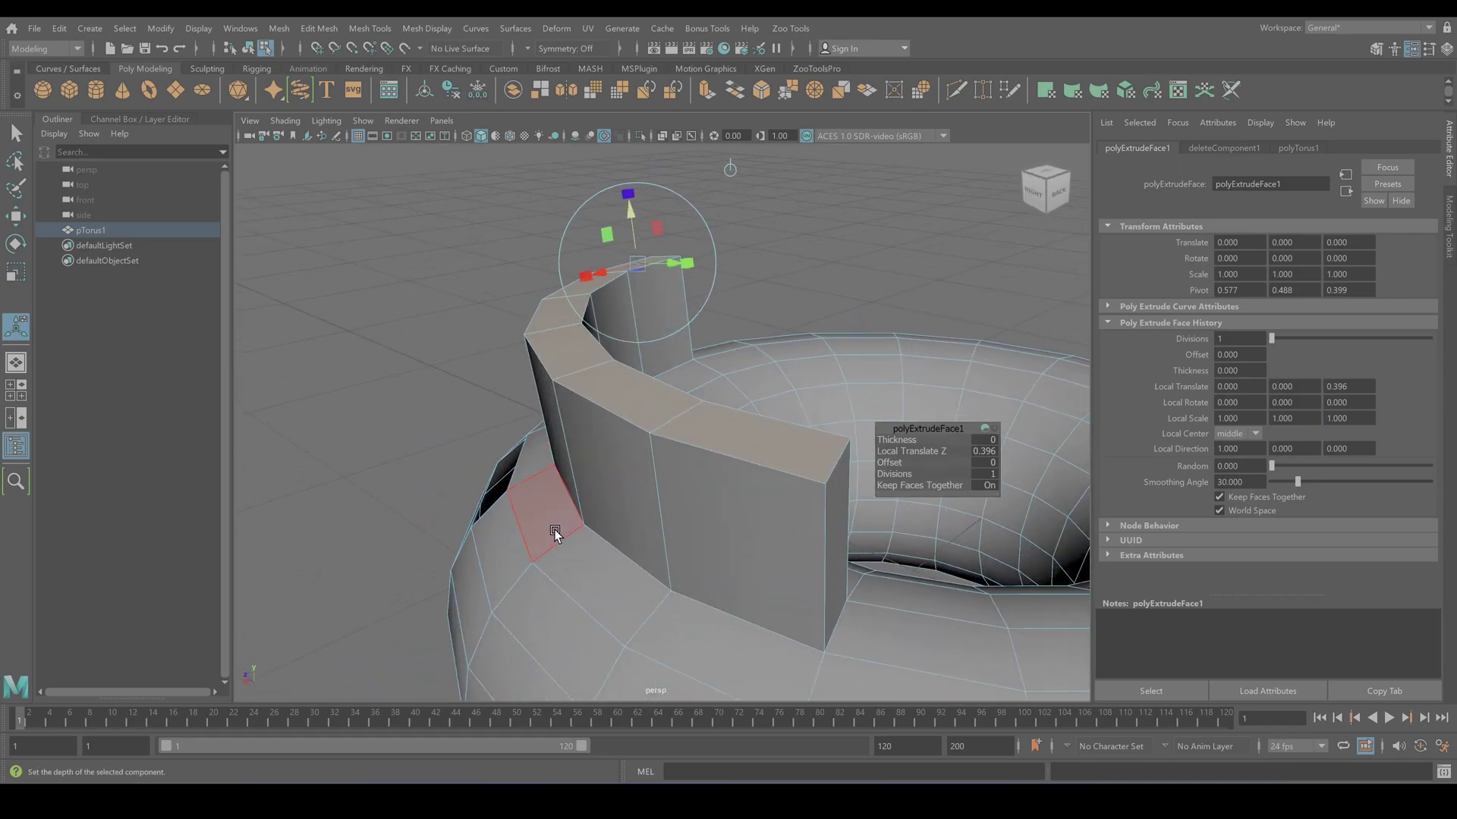
Extrude the wall's top faces again, raise them 0.233, and tilt them at an angle.
left_click(318, 29)
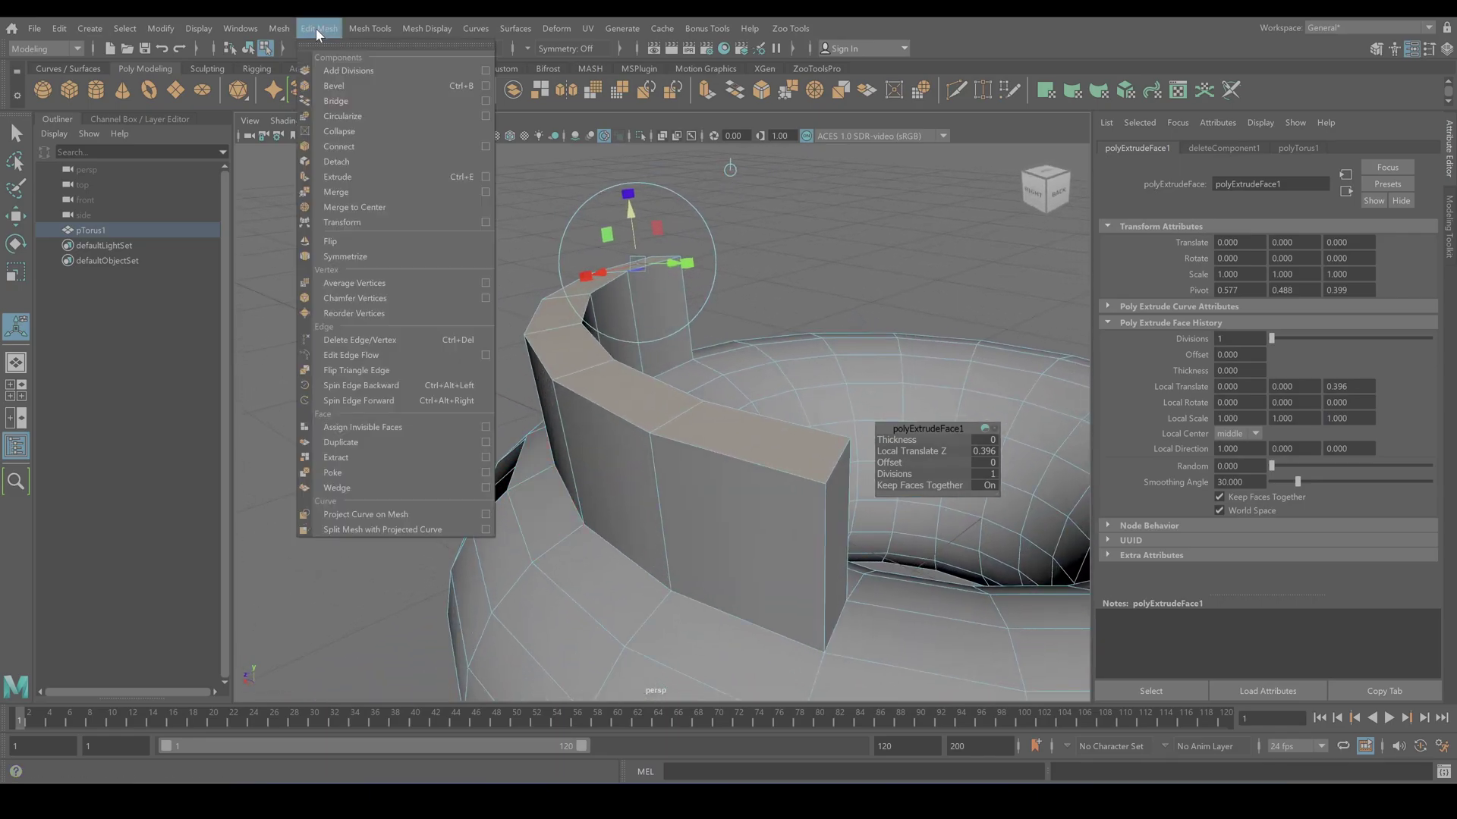
left_click(338, 177)
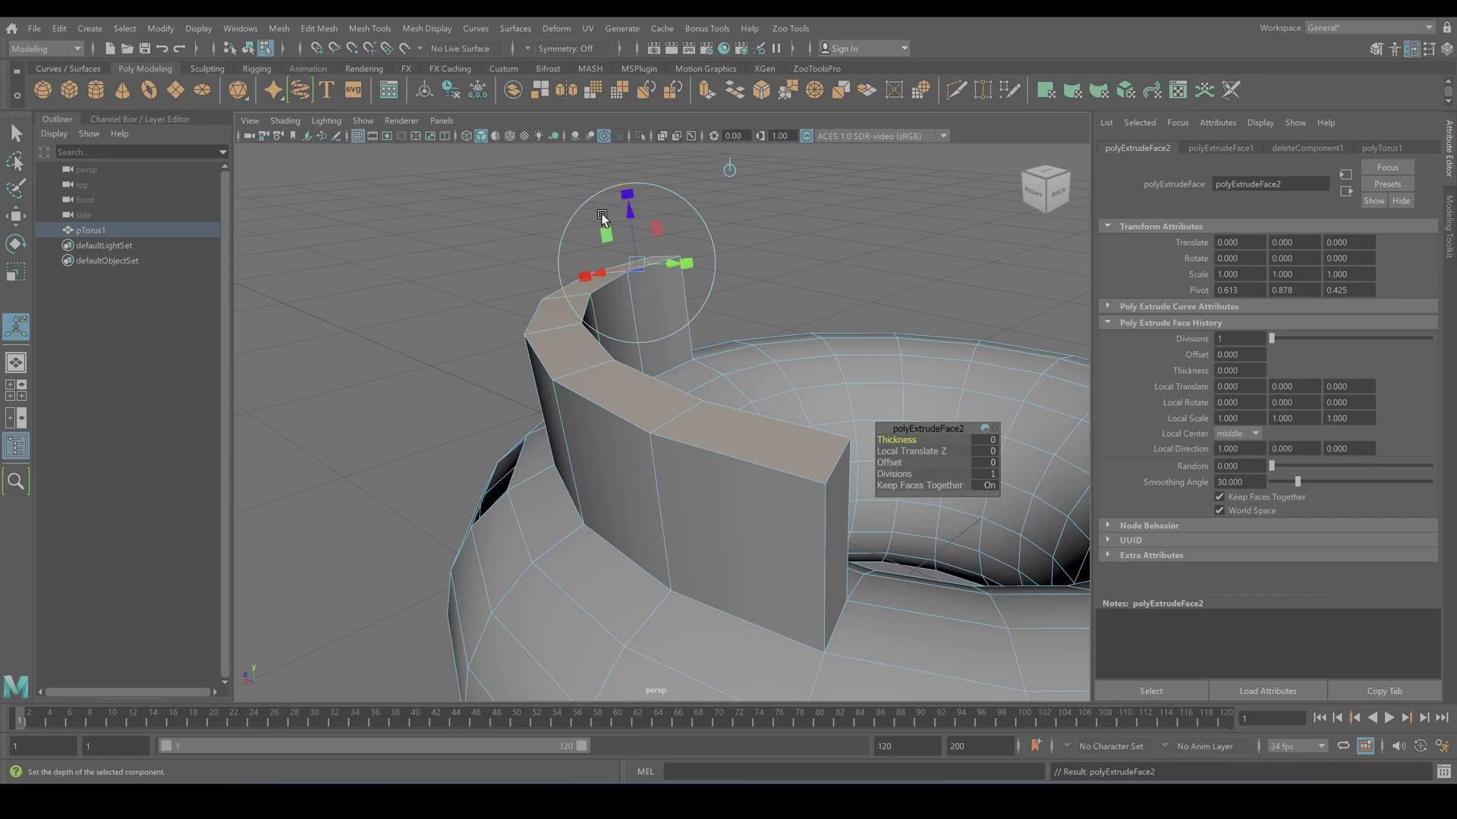
left_click_drag(629, 216, 586, 158)
left_click_drag(445, 243, 433, 365, "alt")
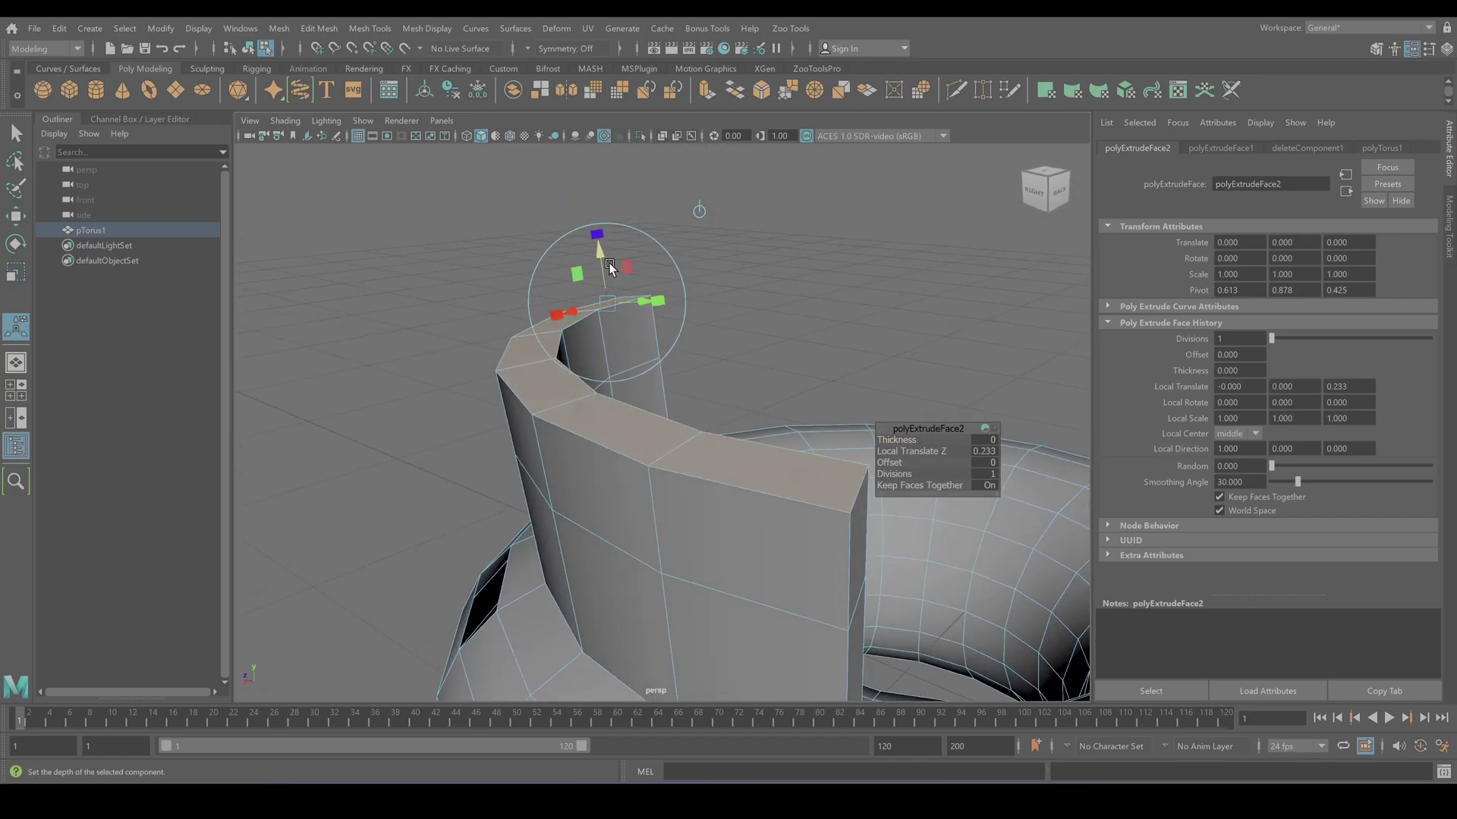
left_click_drag(639, 238, 617, 260)
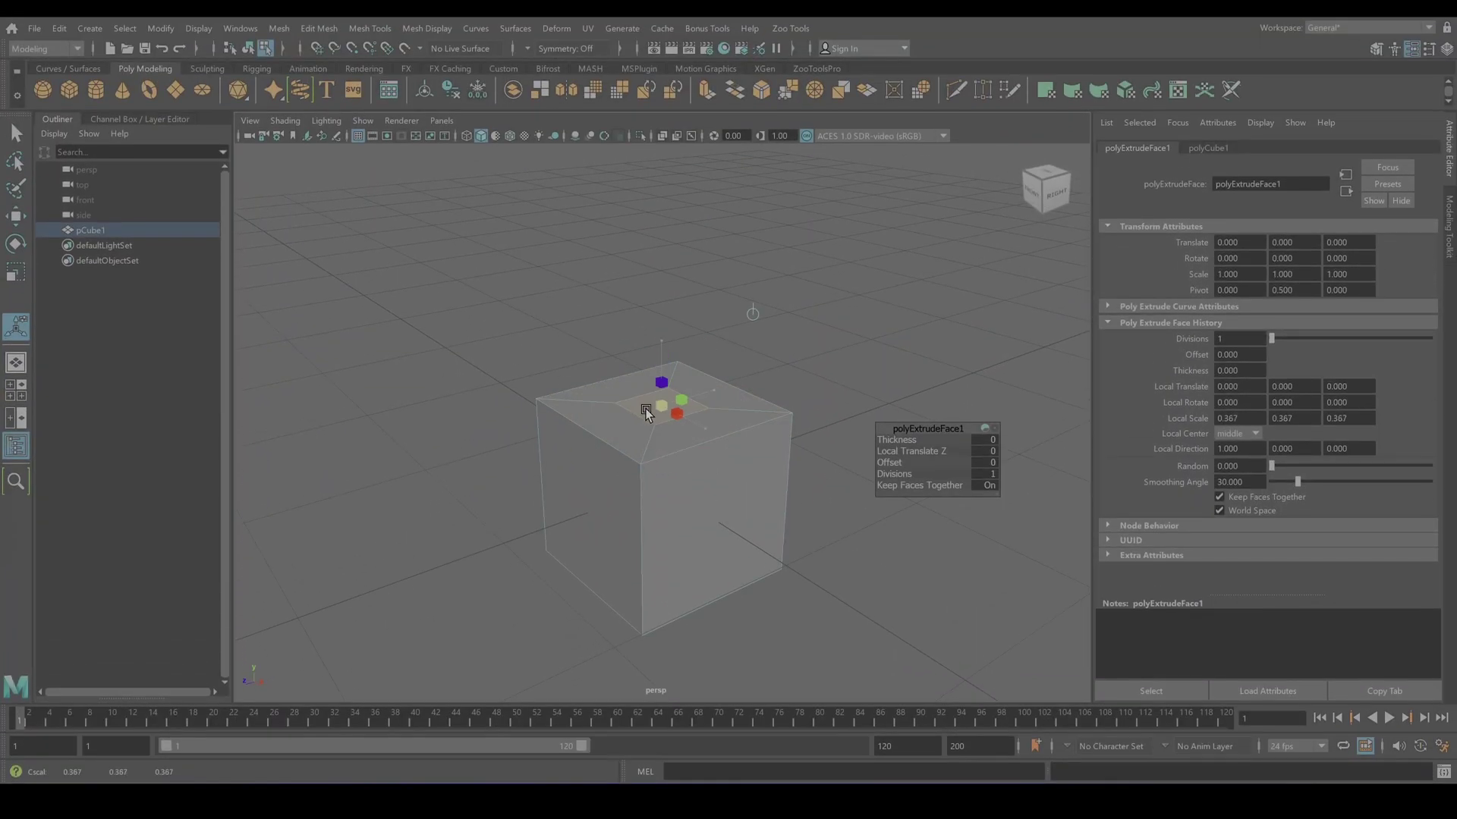
Shrink the cube's top face, extrude it up to 0.753, and tilt the new top.
left_click_drag(645, 408, 634, 410)
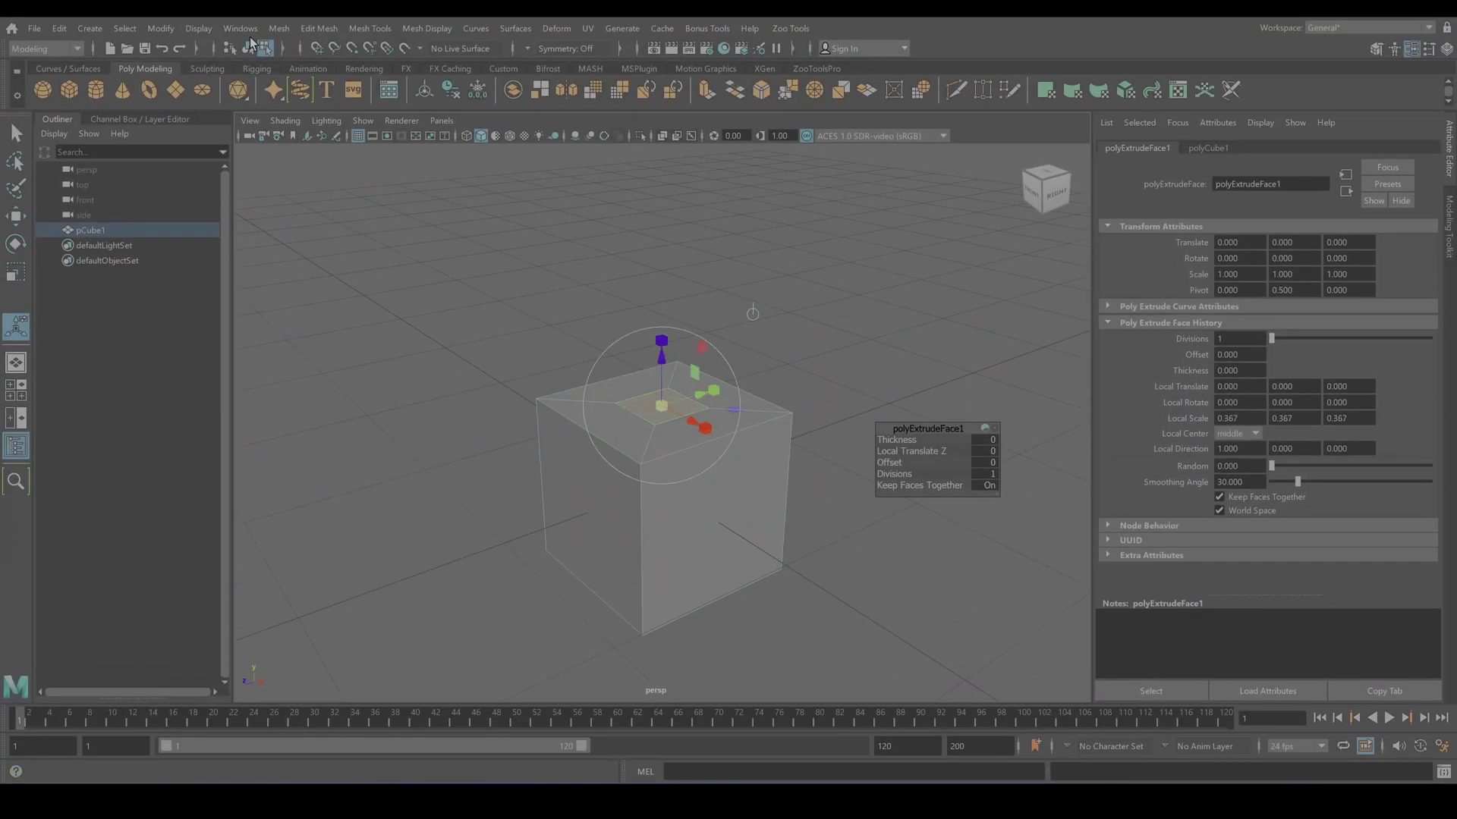
left_click(318, 28)
left_click(338, 176)
middle_click_drag(748, 308, 628, 241)
scroll(559, 341, "up", 5)
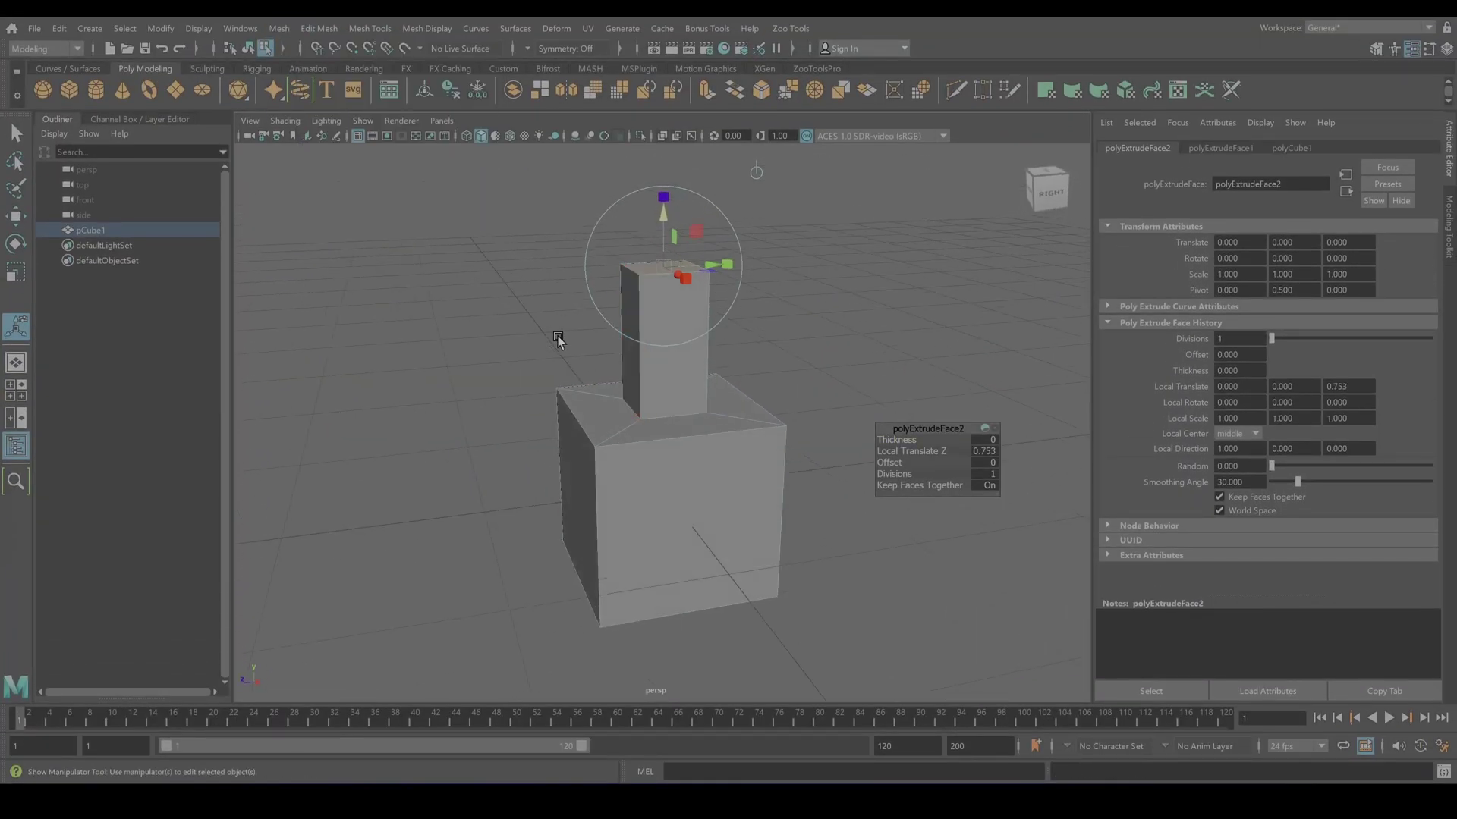
left_click_drag(582, 279, 410, 212)
Extrude the tilted top face again, pulling it out to 0.759.
left_click(319, 28)
left_click(338, 176)
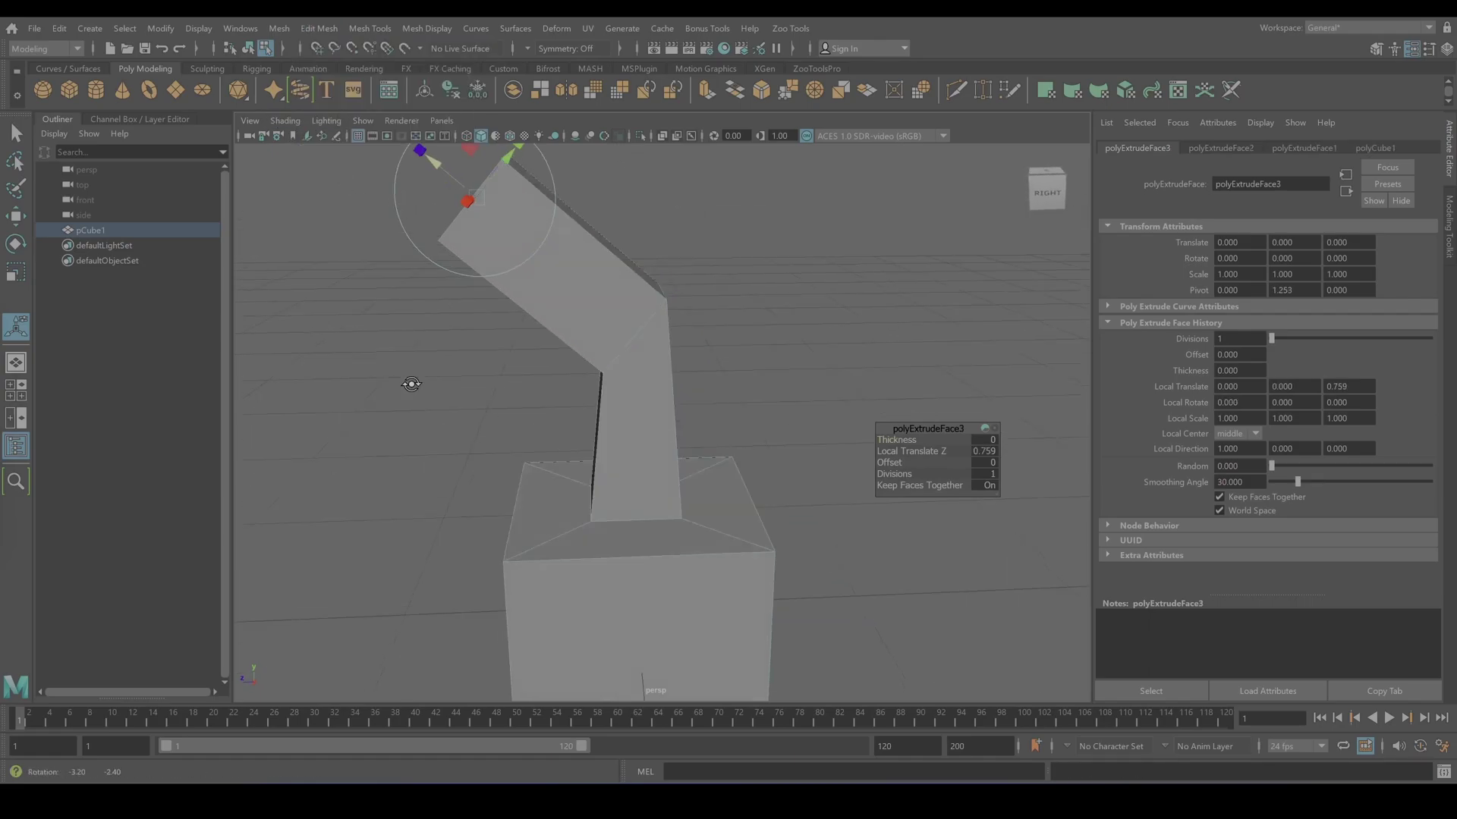
left_click_drag(413, 384, 607, 348, "alt")
In edge mode, select part of the column and scale it to about half width.
right_click(607, 347)
right_click_drag(606, 347, 604, 300)
left_click_drag(605, 300, 506, 358, "alt")
key("w")
left_click(508, 354)
right_click_drag(506, 358, 634, 286, "alt")
key("r")
left_click_drag(634, 286, 591, 535, "alt")
left_click_drag(531, 243, 471, 384, "alt")
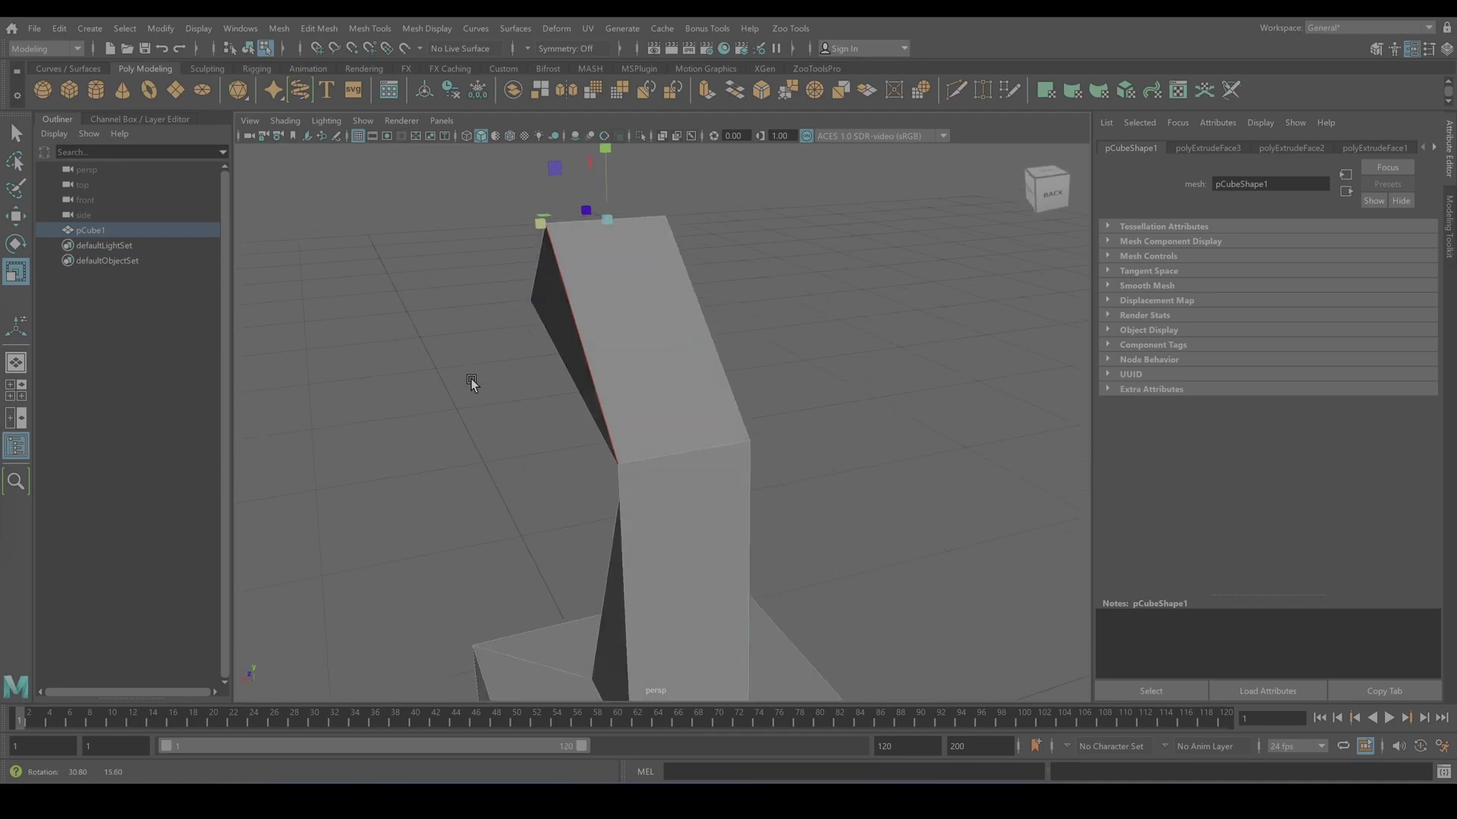
left_click_drag(587, 235, 515, 514, "alt")
Extrude the column's top face three more times, pulling out to 0.224 and finally 0.346.
left_click(727, 406)
left_click(319, 28)
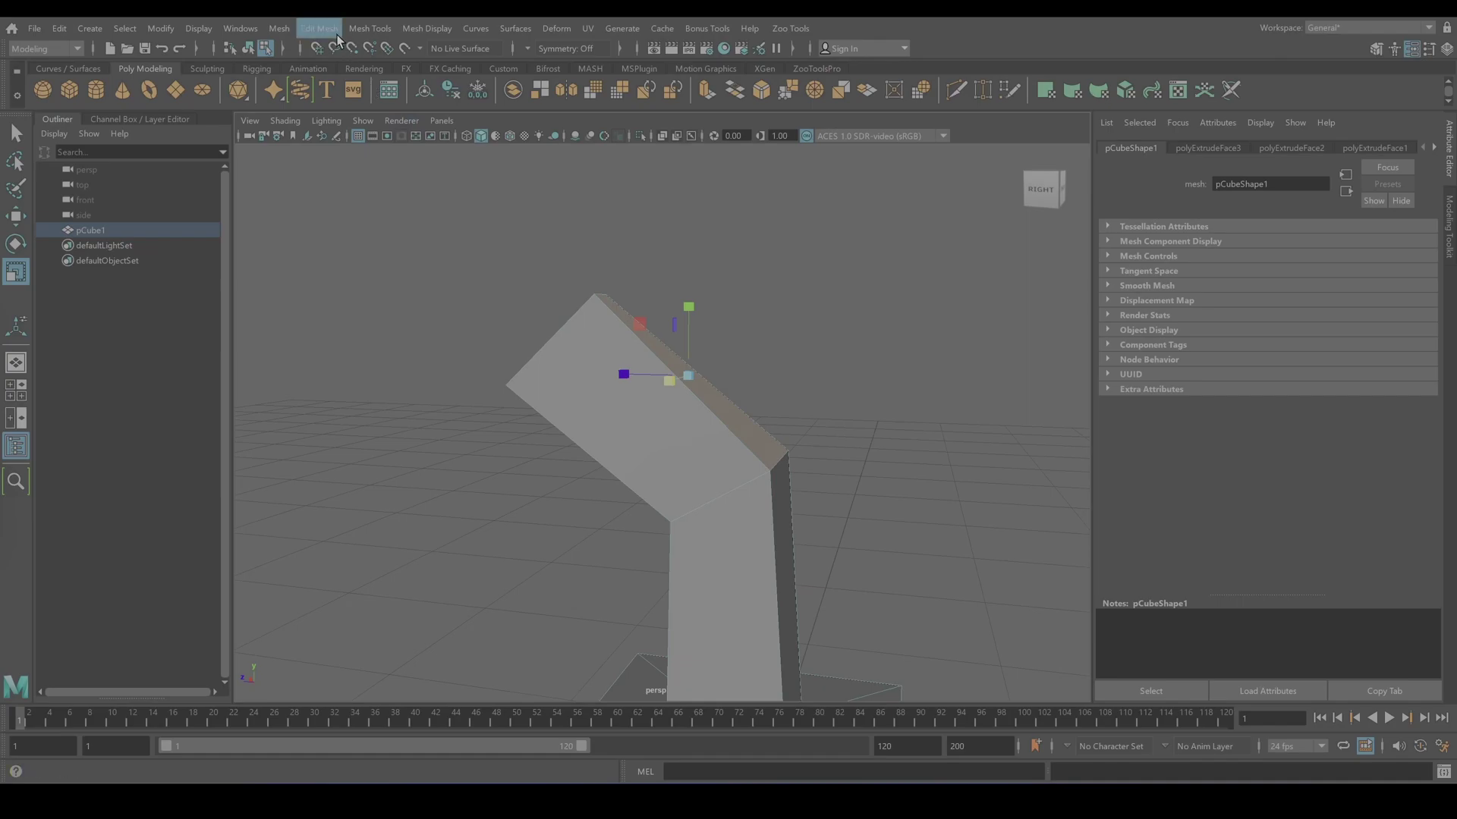
left_click(346, 178)
left_click_drag(744, 338, 494, 387)
left_click(318, 29)
left_click(346, 177)
left_click(319, 28)
left_click(346, 177)
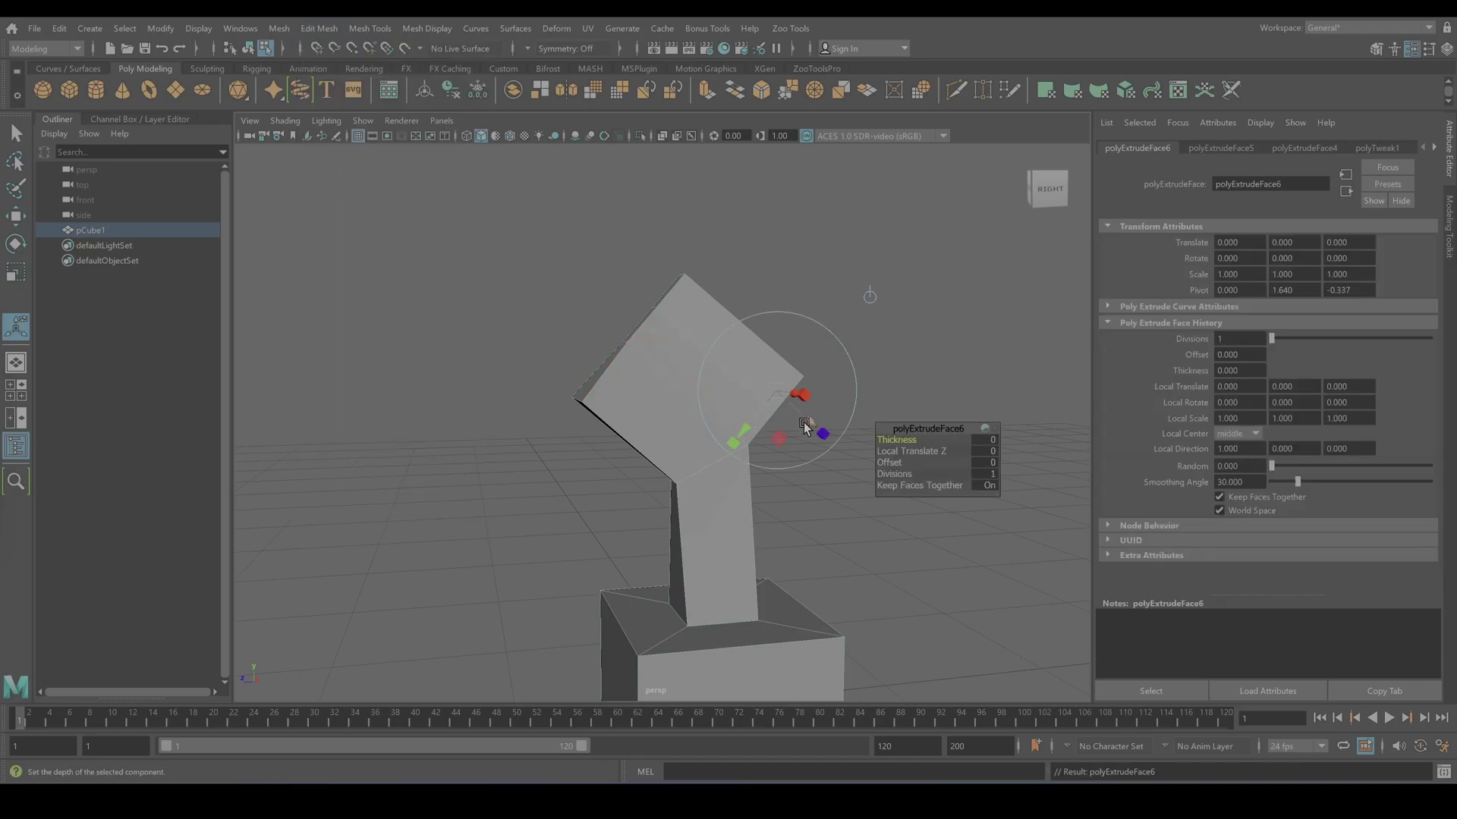
left_click_drag(839, 481, 595, 511, "alt")
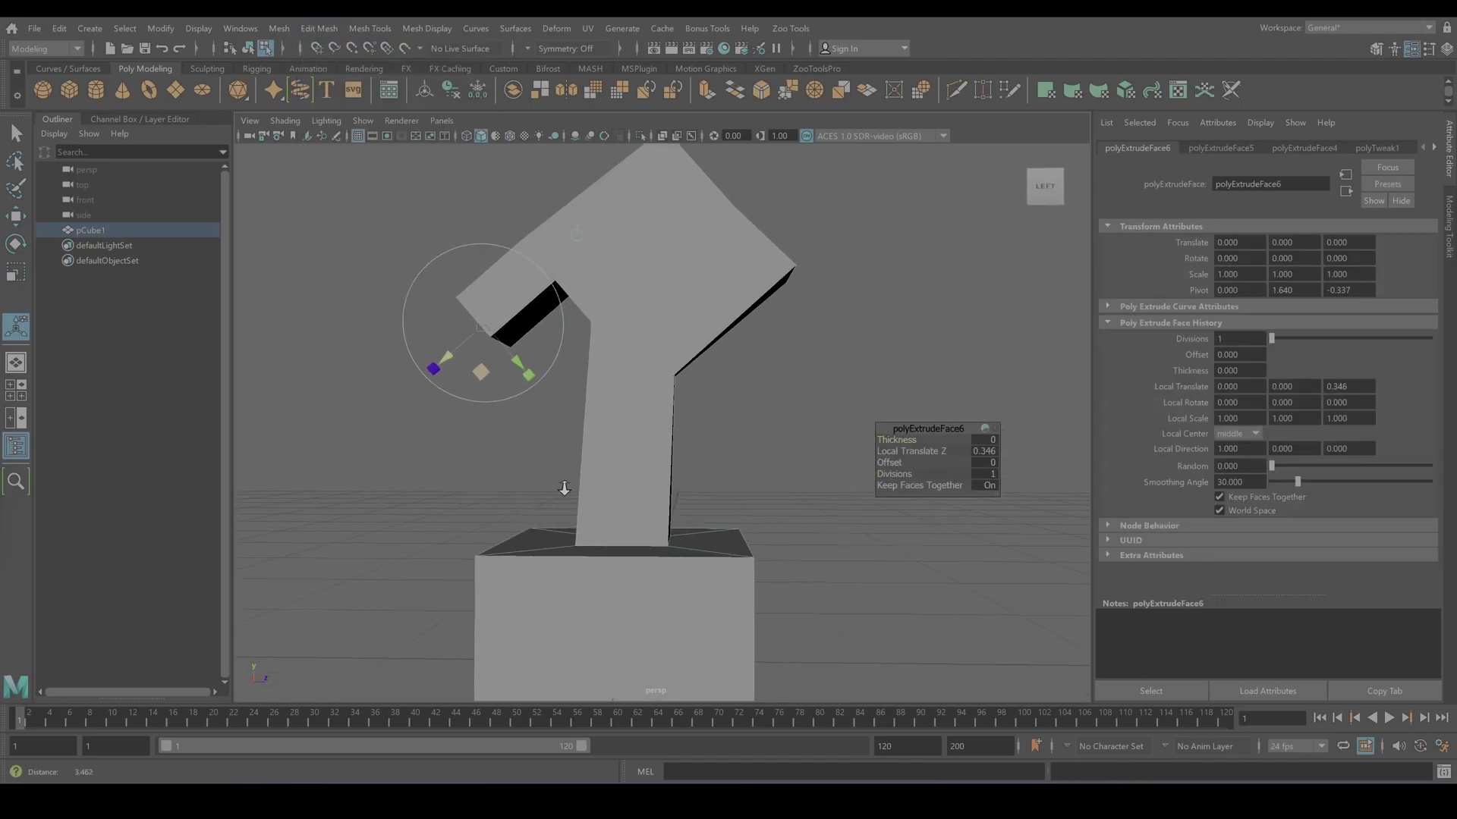